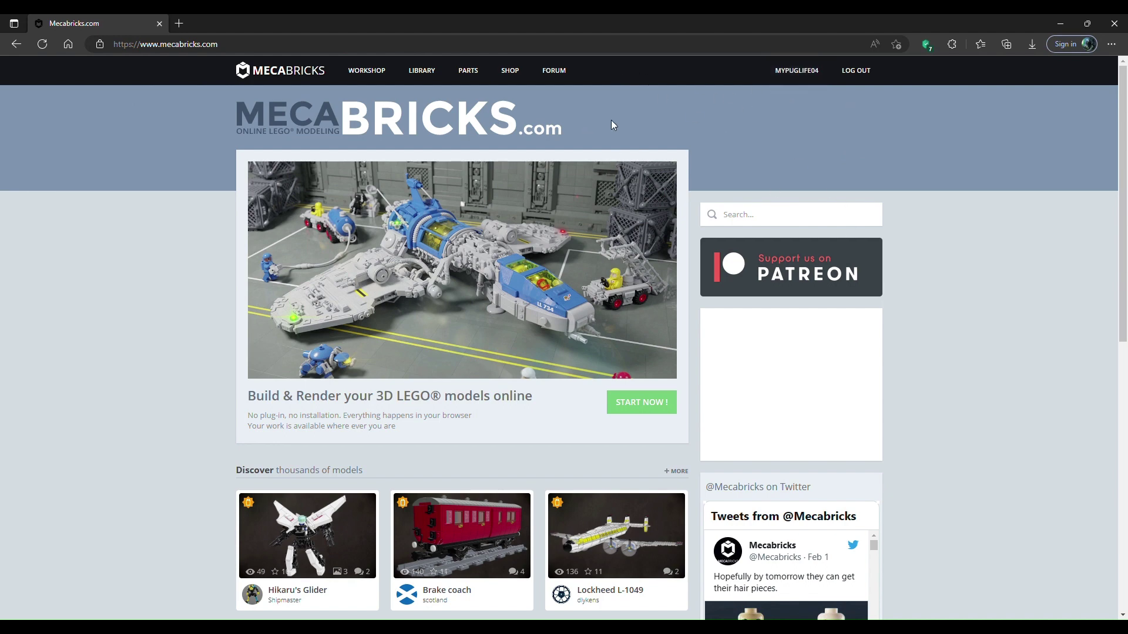
- Open the workshop editor, search the parts for 'clone' and add the white clone legs
left_click(367, 73)
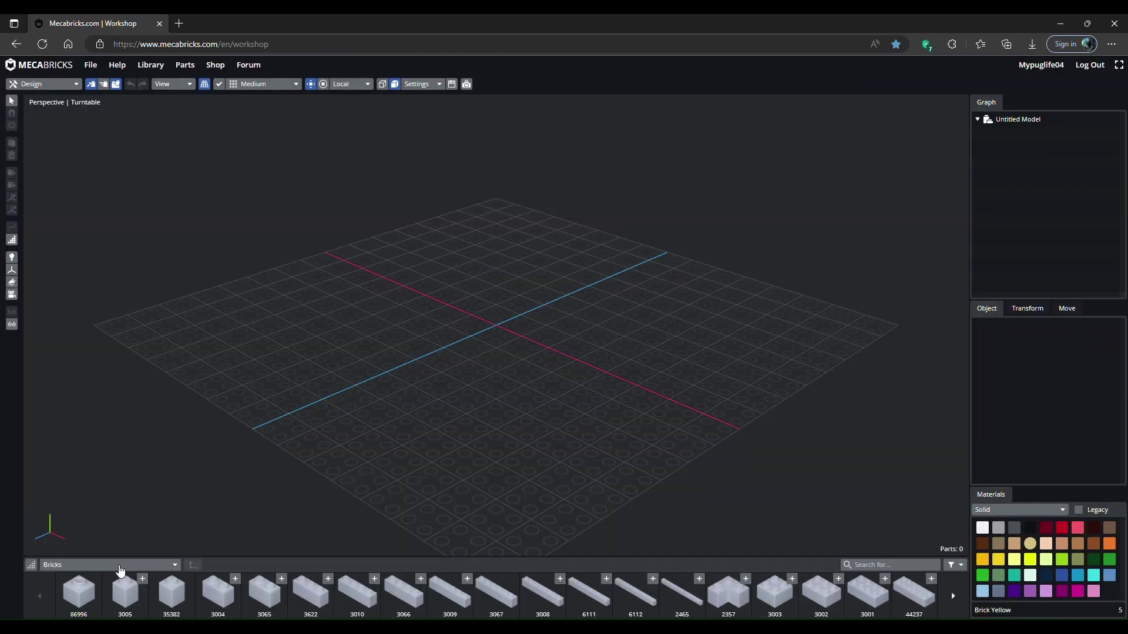
left_click(889, 565)
type("clone")
key("Return")
left_click(953, 596)
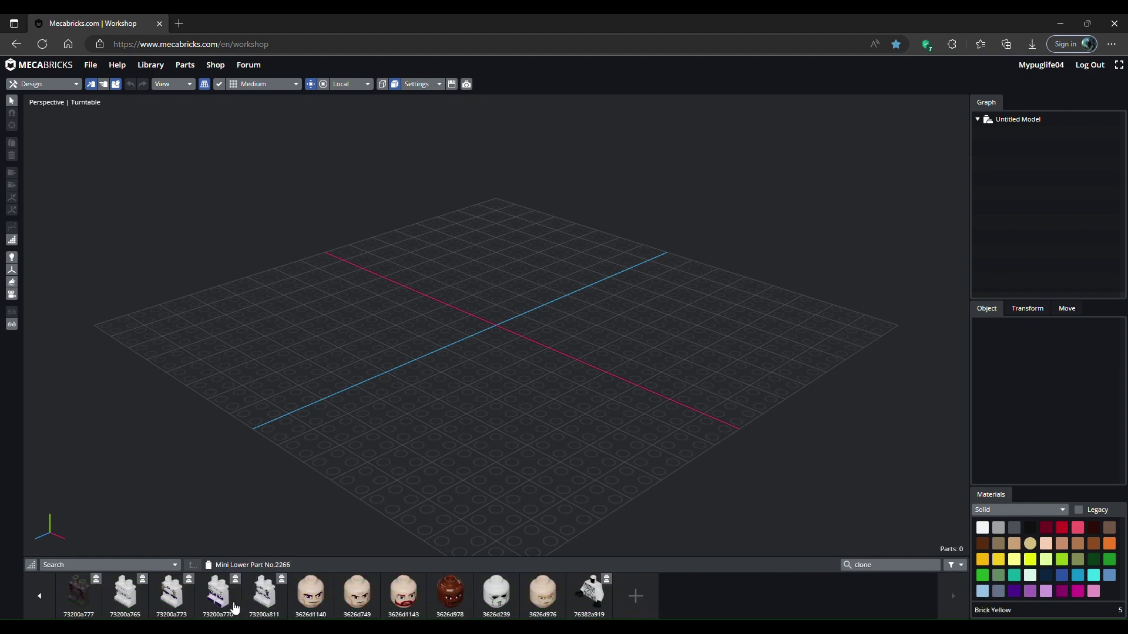
left_click(175, 596)
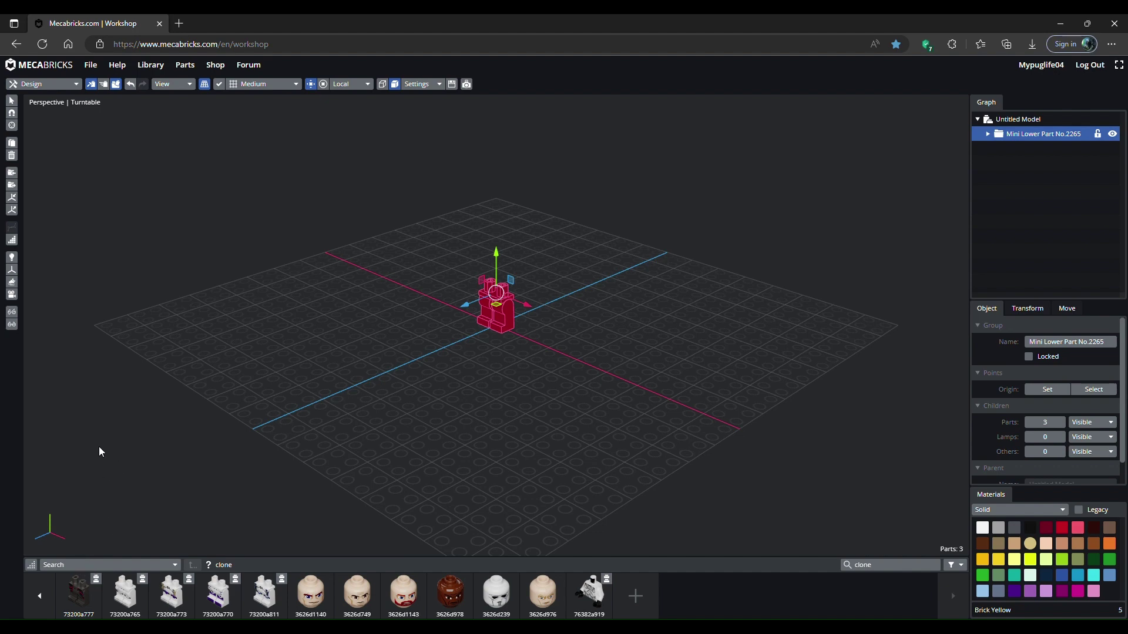
- Place a clone torso (No.1459) on top of the legs
left_click(320, 480)
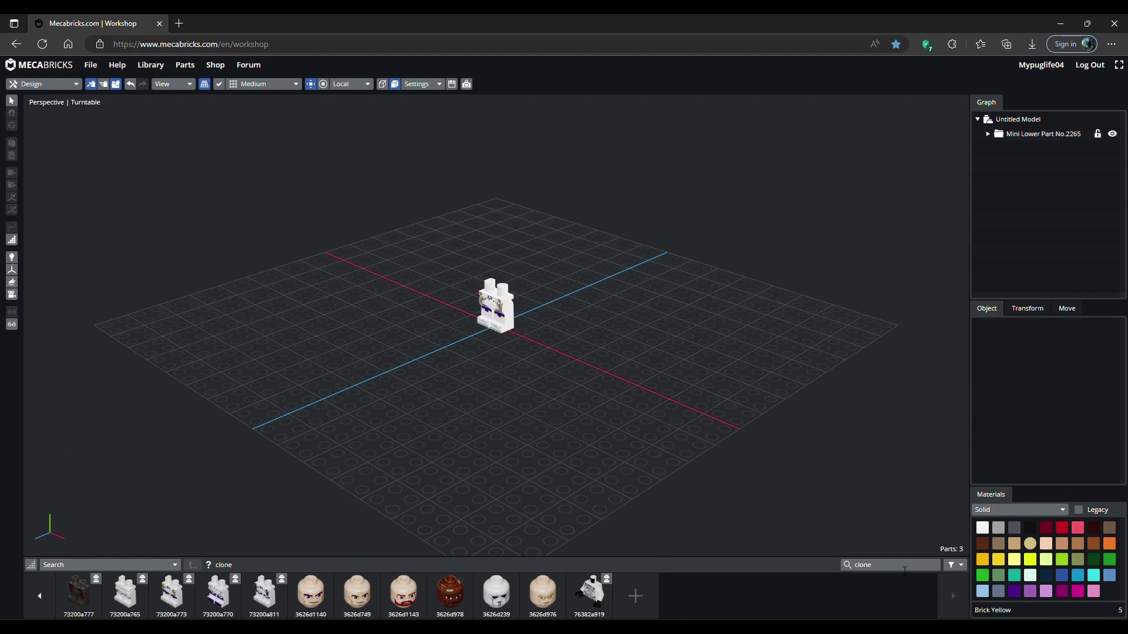
left_click(636, 602)
left_click_drag(678, 599, 495, 254)
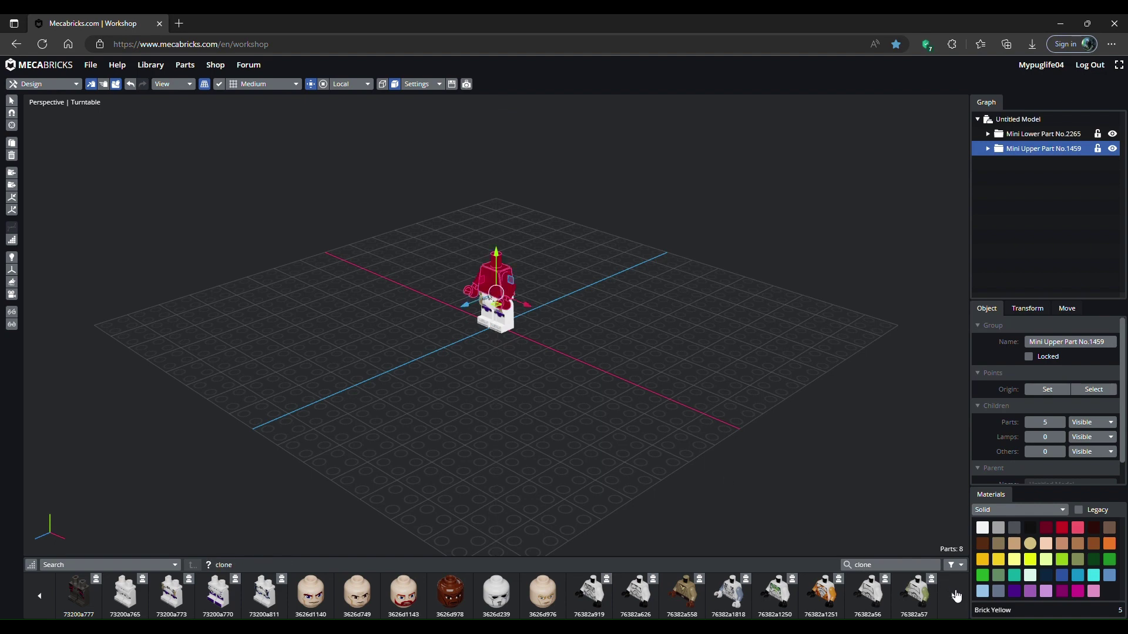
- Seat a head on the torso and cover it with a black Hood For Cloak
left_click(450, 593)
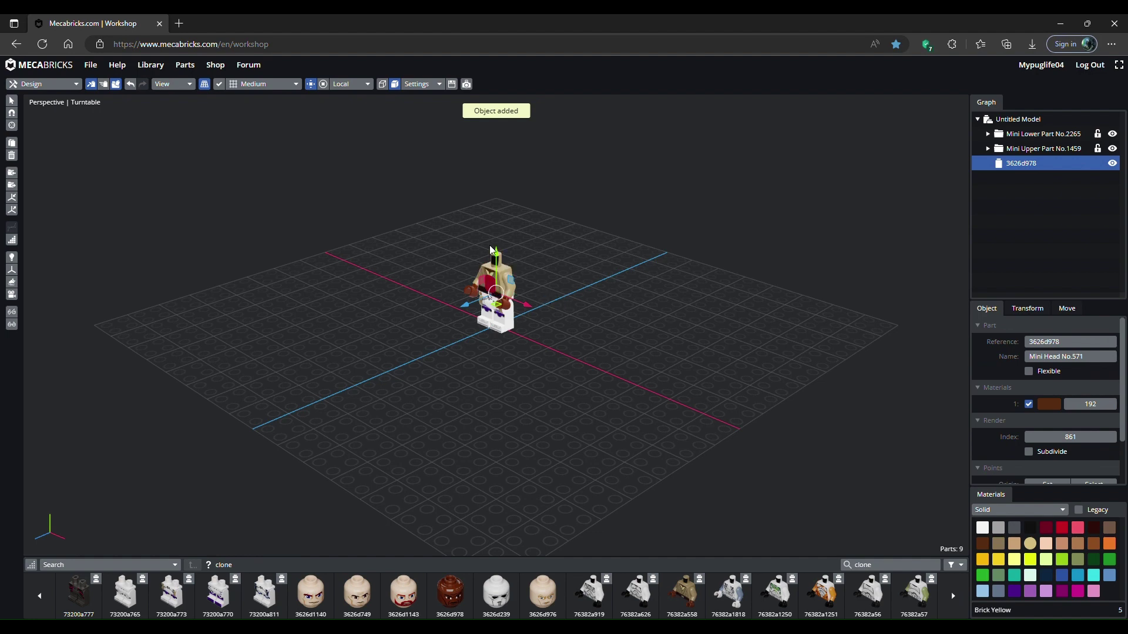
left_click(504, 222)
type("Hood")
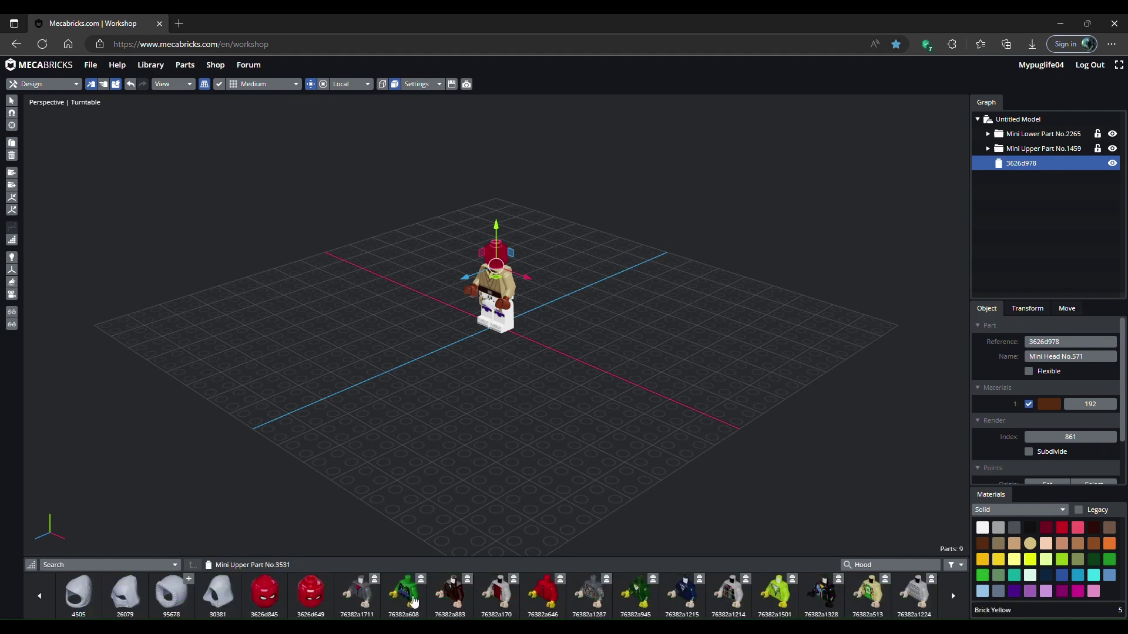
left_click_drag(224, 605, 503, 201)
left_click(1031, 530)
left_click(786, 468)
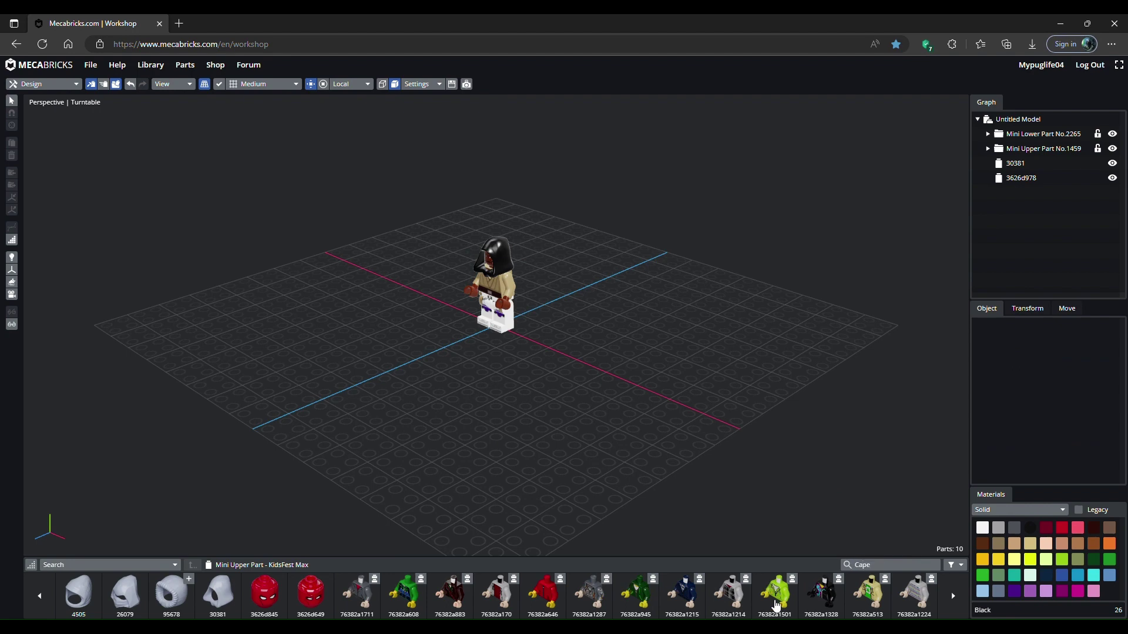
- Remove the duplicate hood and add the 50231 mantle cape to the figure
left_click(356, 593)
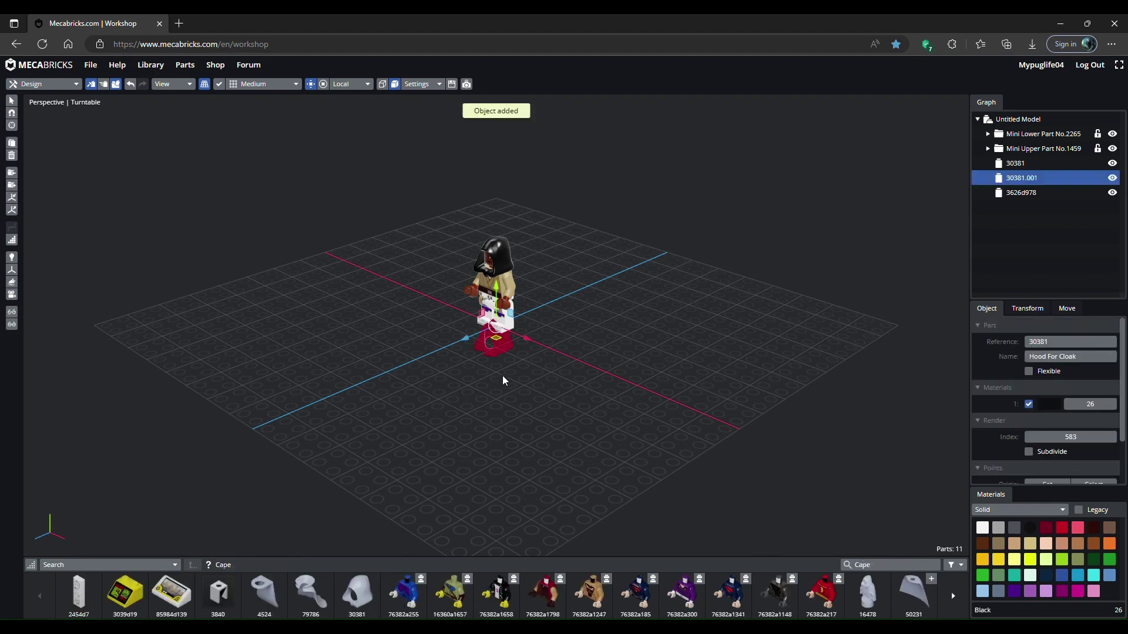
key("Delete")
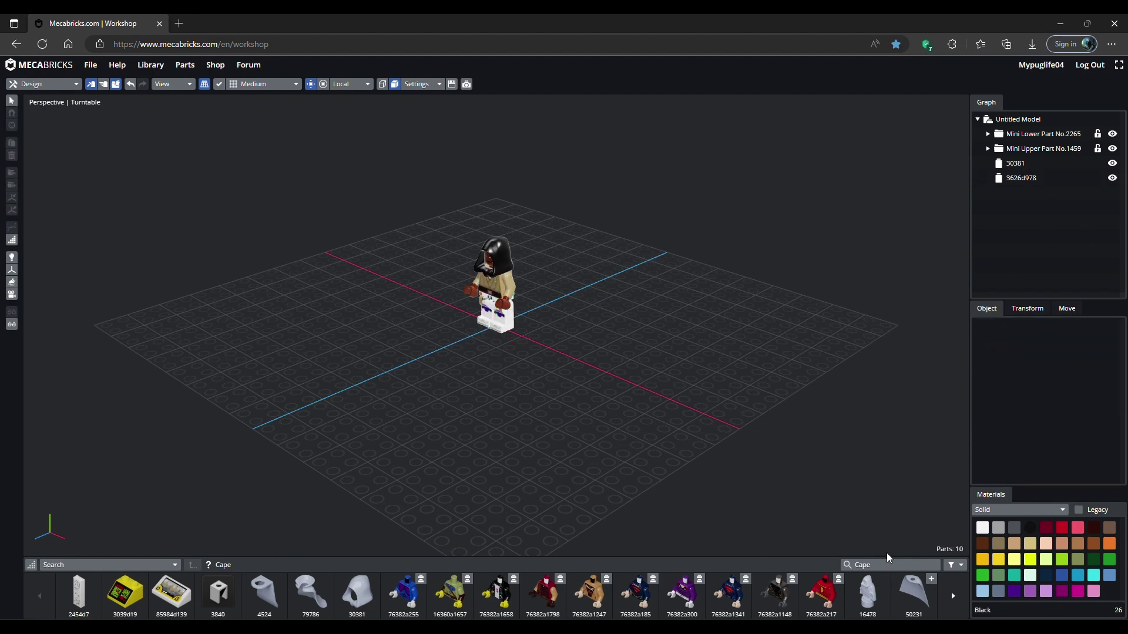
left_click(914, 594)
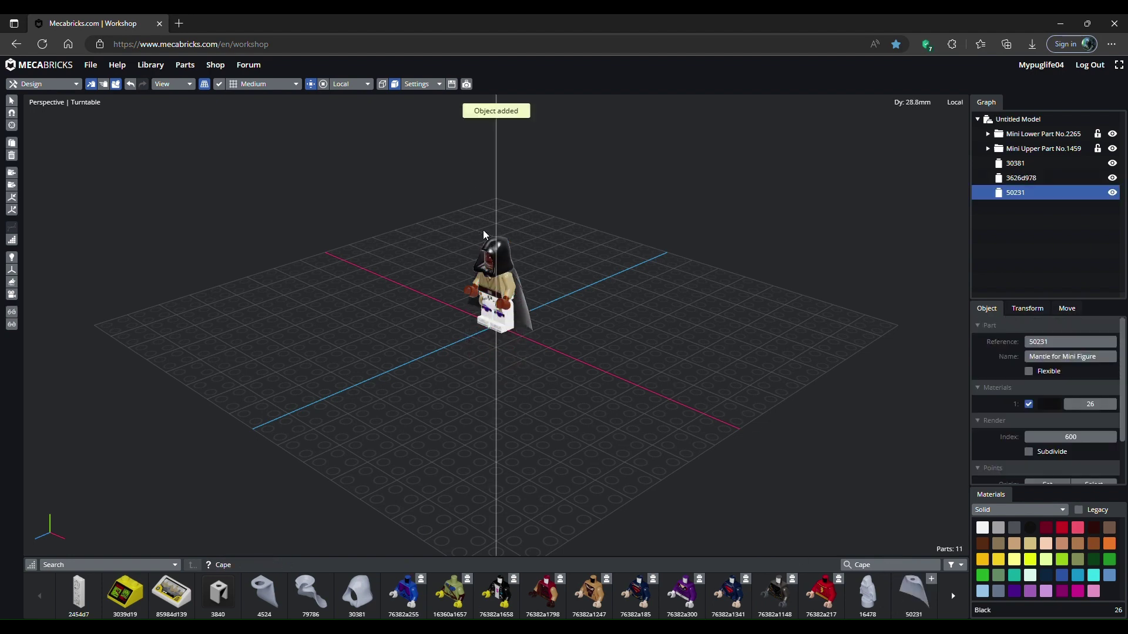
scroll(399, 252, "down", 5)
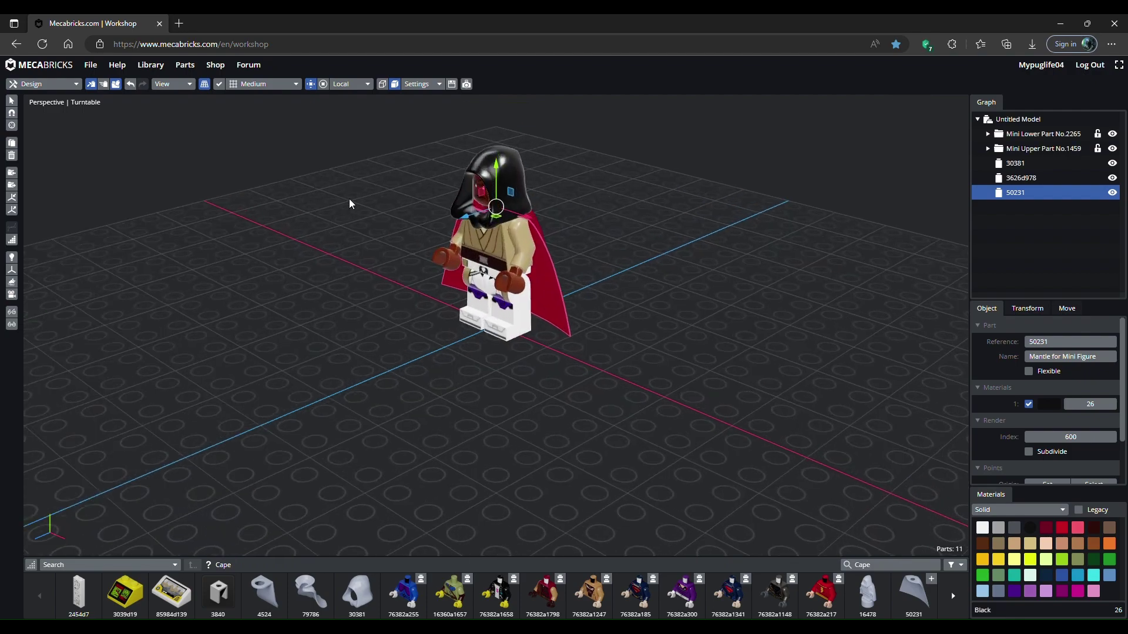
right_click_drag(353, 204, 493, 247)
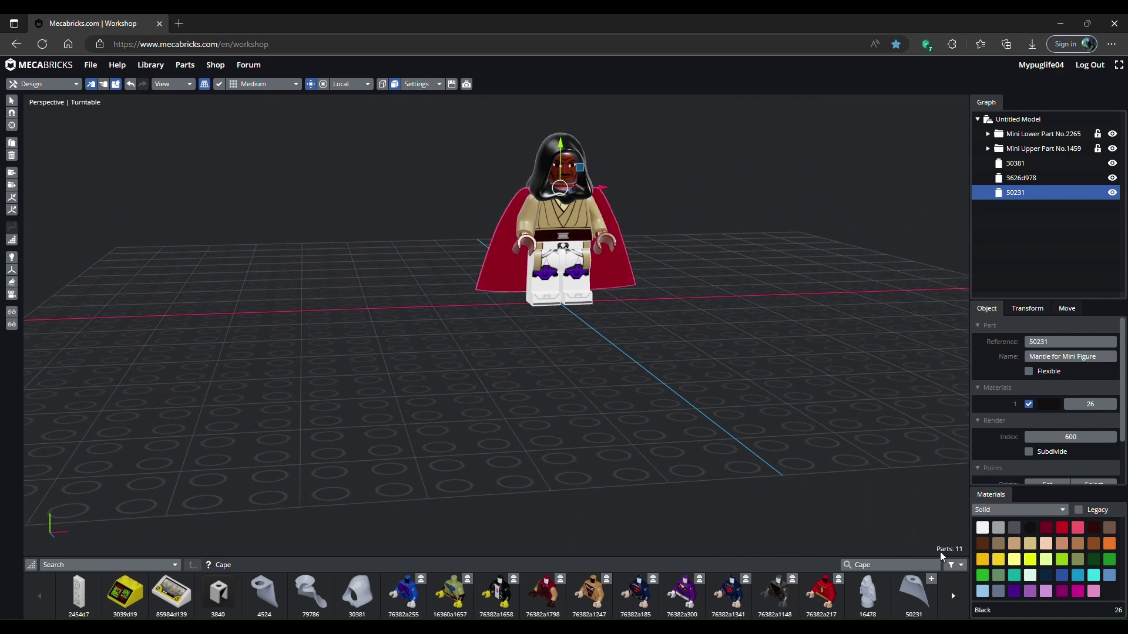
key("BackSpace")
key("BackSpace")
key("BackSpace")
key("BackSpace")
- Search 'Lightsaber' and attach the Light Sword Shaft 64567 to the minifigure's left hand
type("Lightsaber")
key("Return")
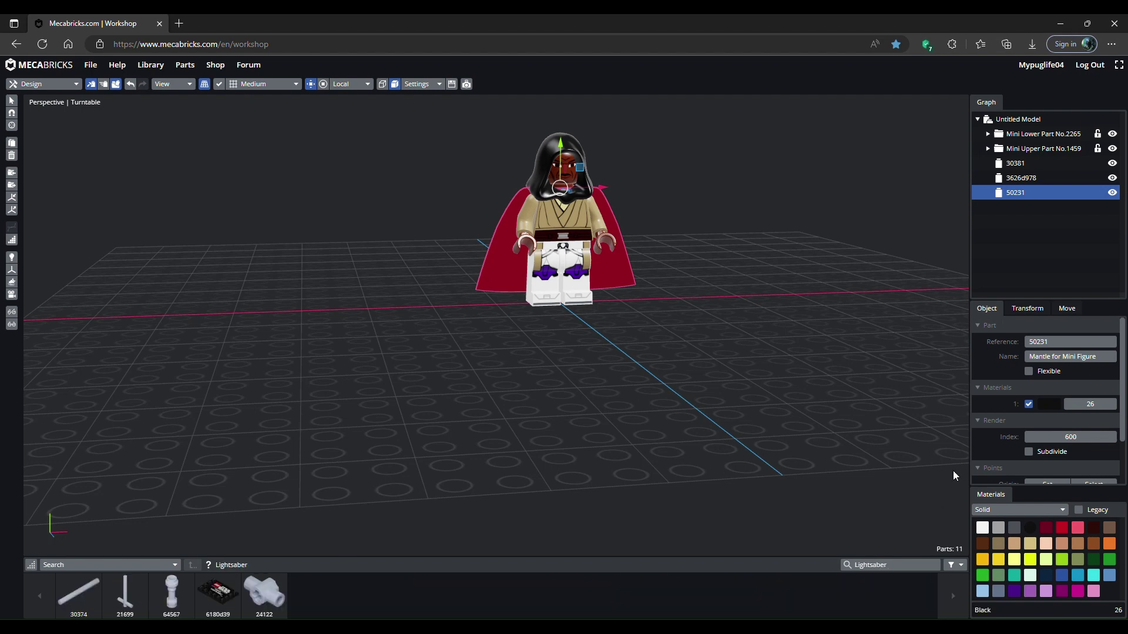
left_click(170, 592)
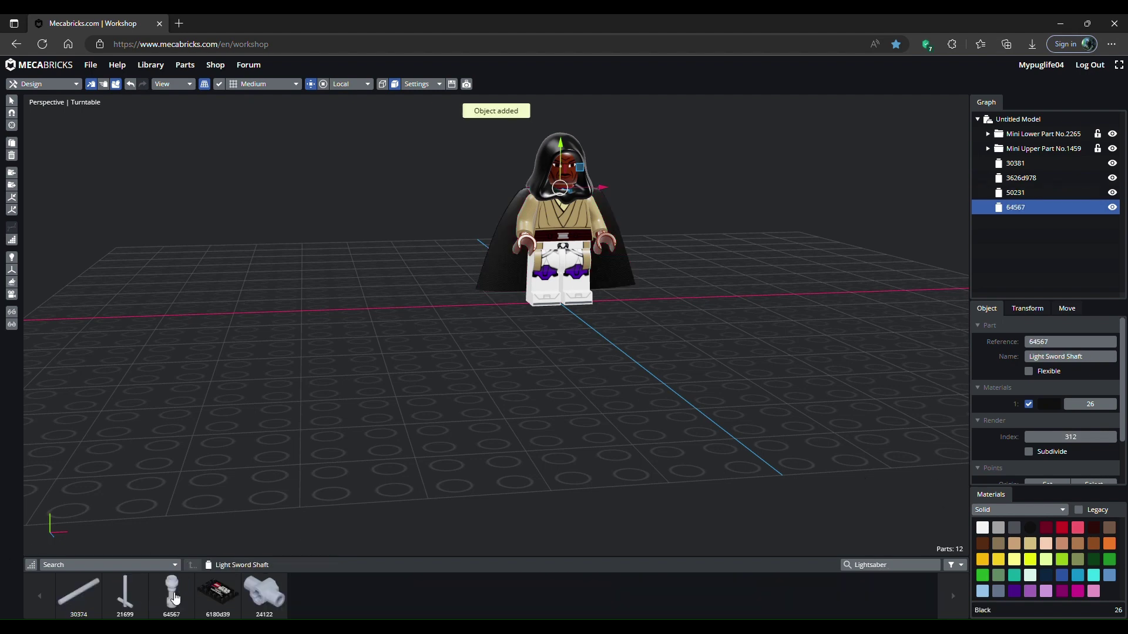
key("Delete")
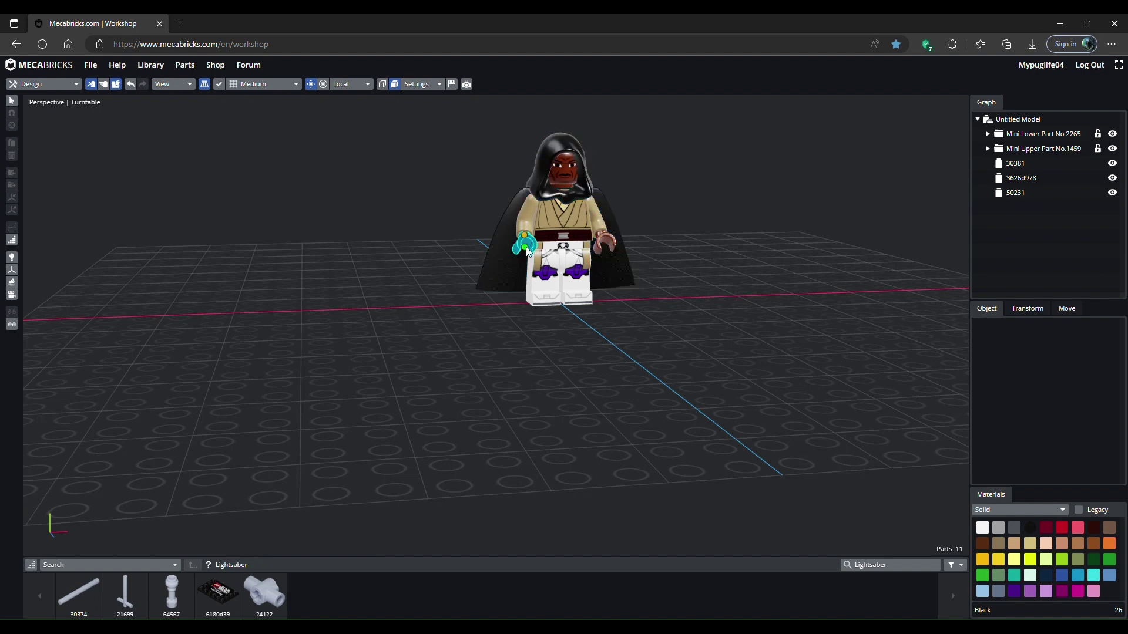
left_click(526, 252)
scroll(526, 253, "up", 2)
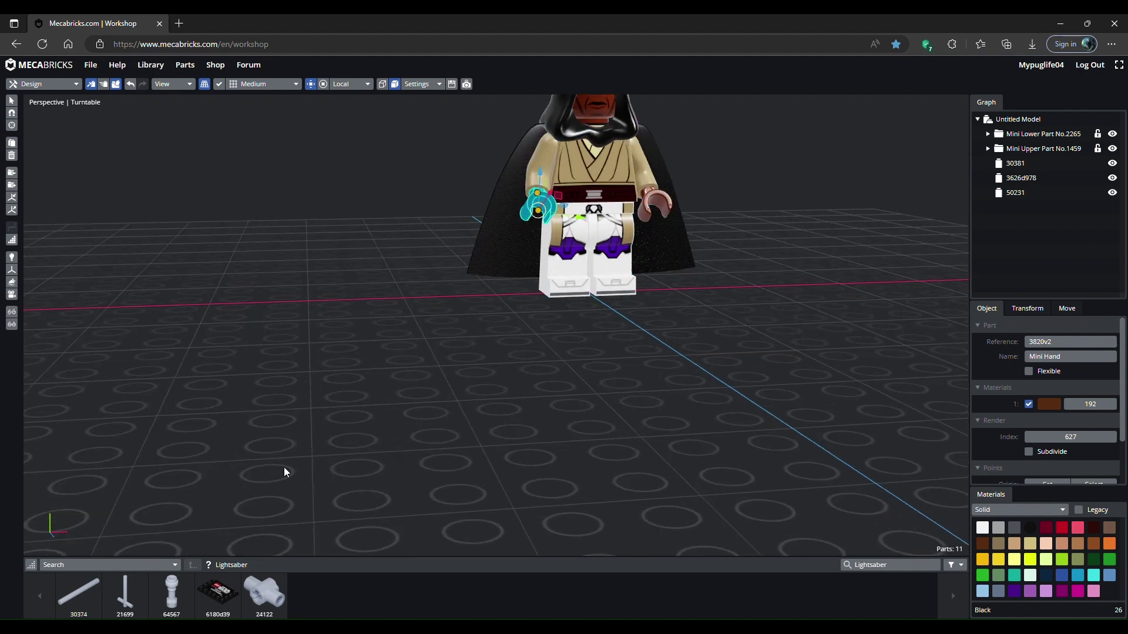
left_click(171, 594)
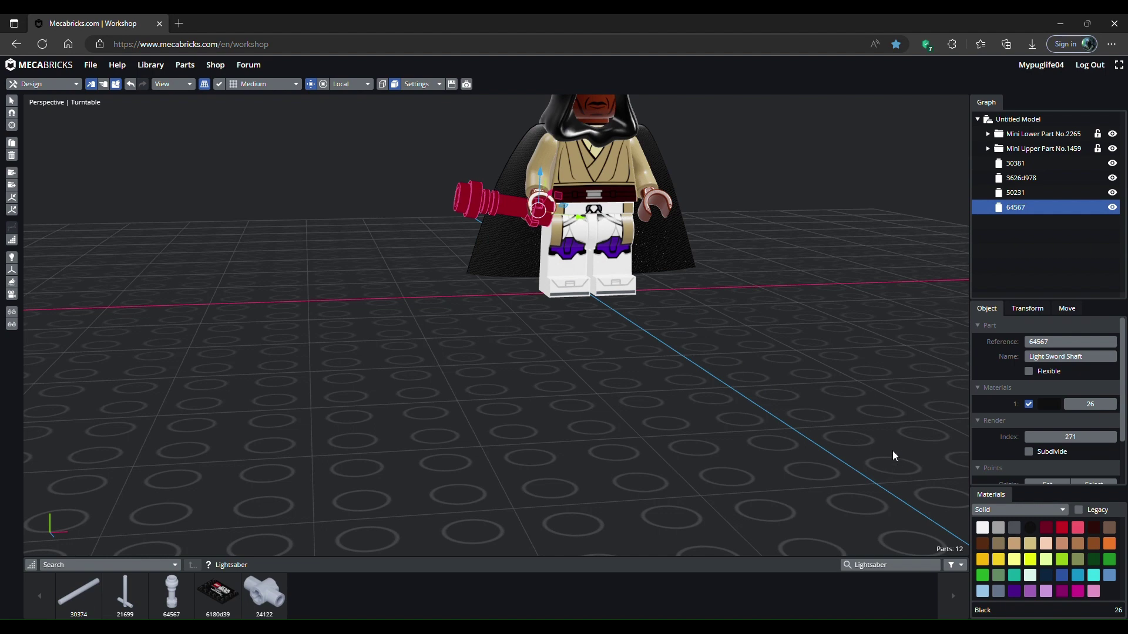
- Rotate the hilt and slide it into the grip using the Small grid step
key("r")
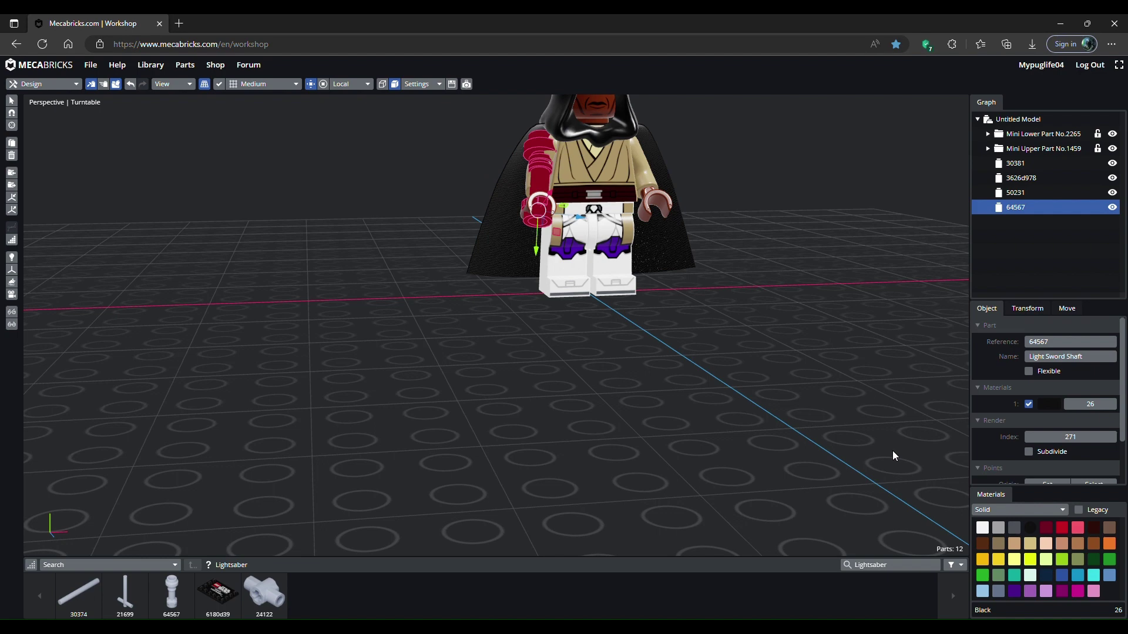
key("r")
key("r")
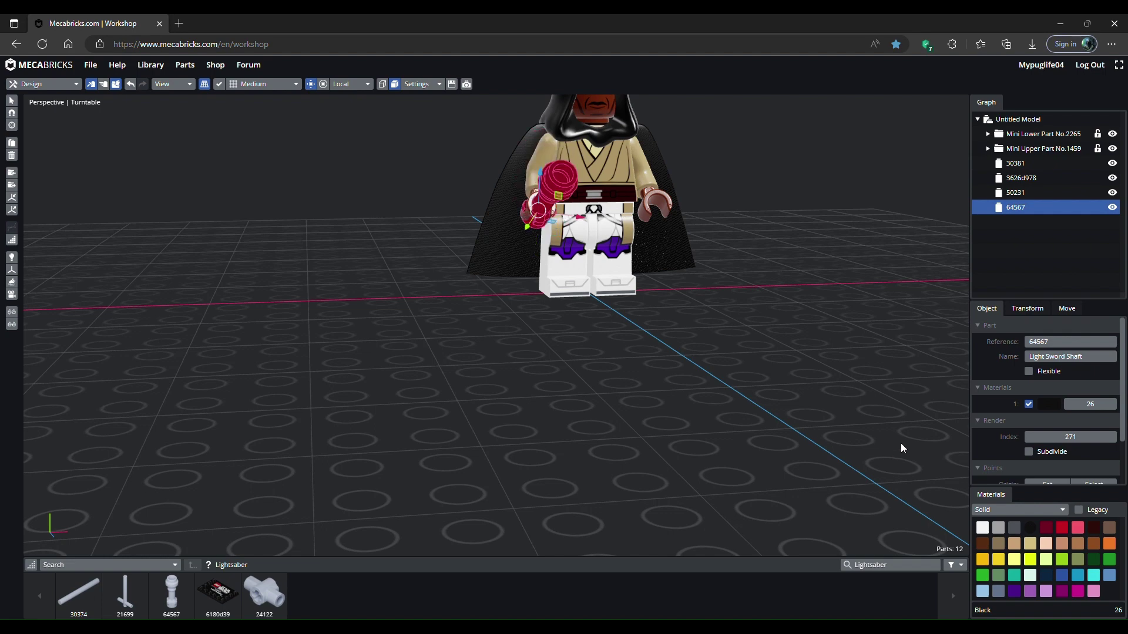
right_click_drag(688, 291, 921, 295)
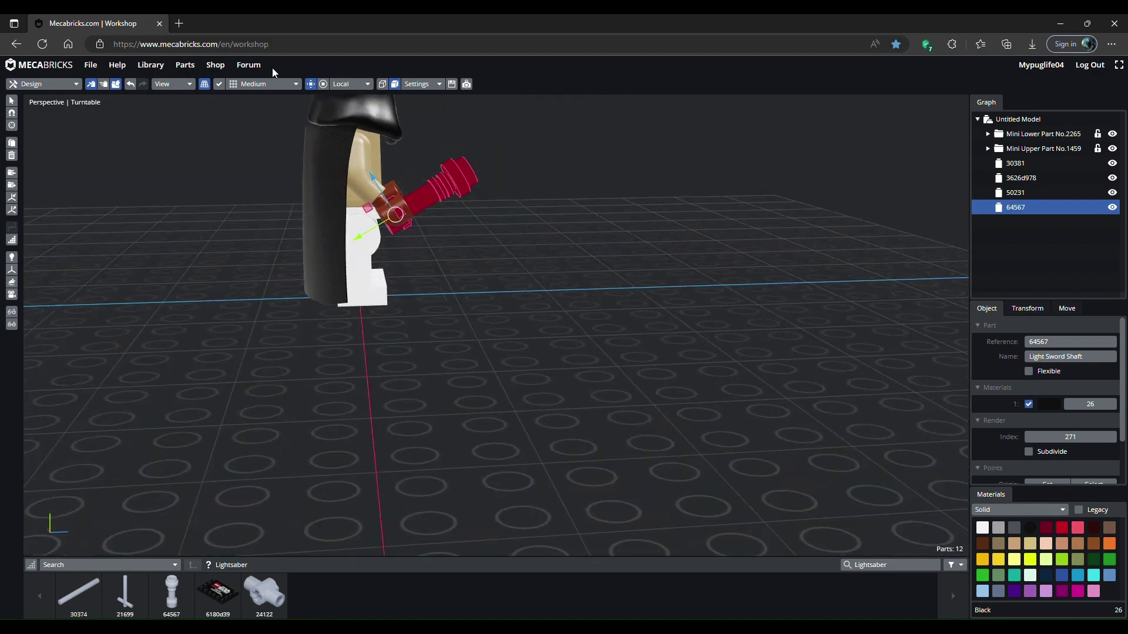
left_click(268, 89)
left_click(248, 115)
left_click_drag(368, 230, 348, 256)
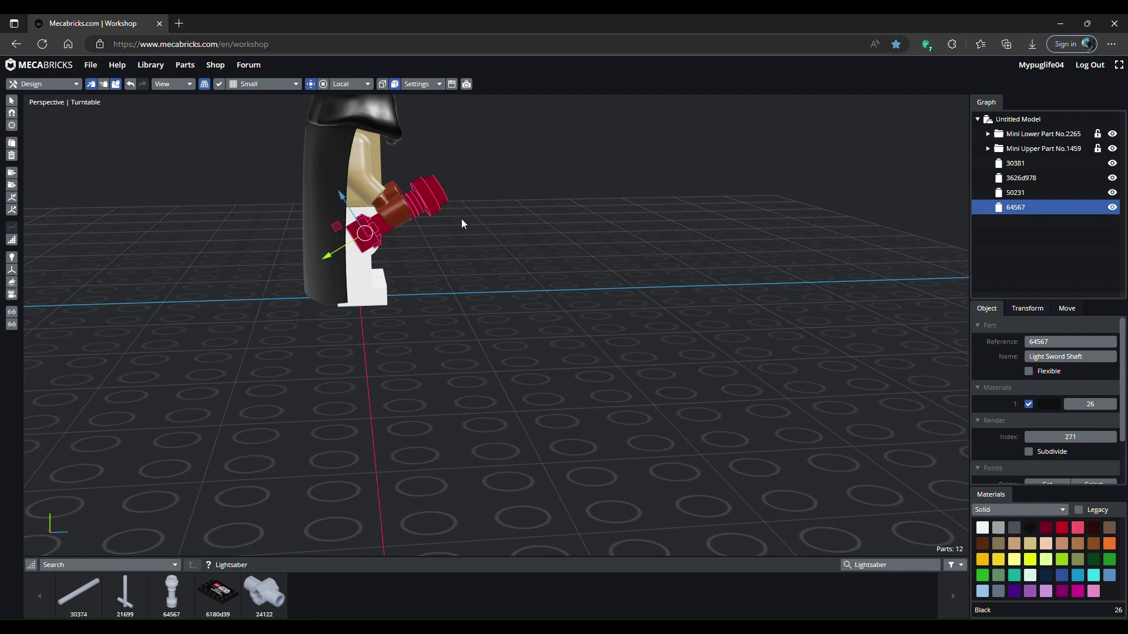
right_click_drag(473, 216, 385, 289)
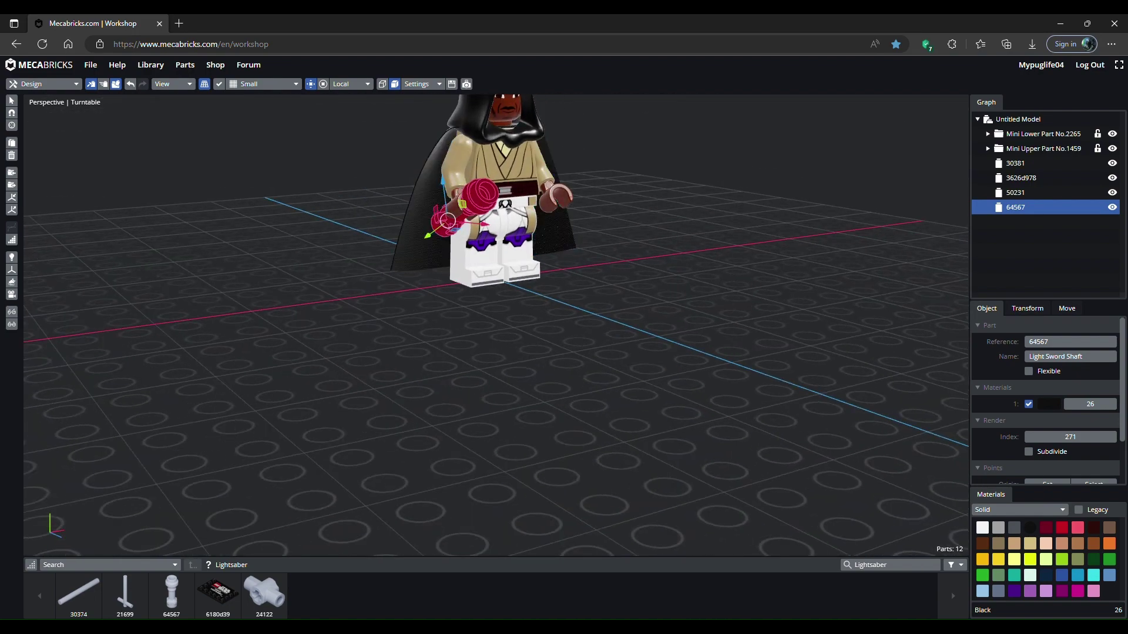
- Add the 30374 Light Sword Blade to the hilt, rotated upright and slid into place
left_click(484, 202)
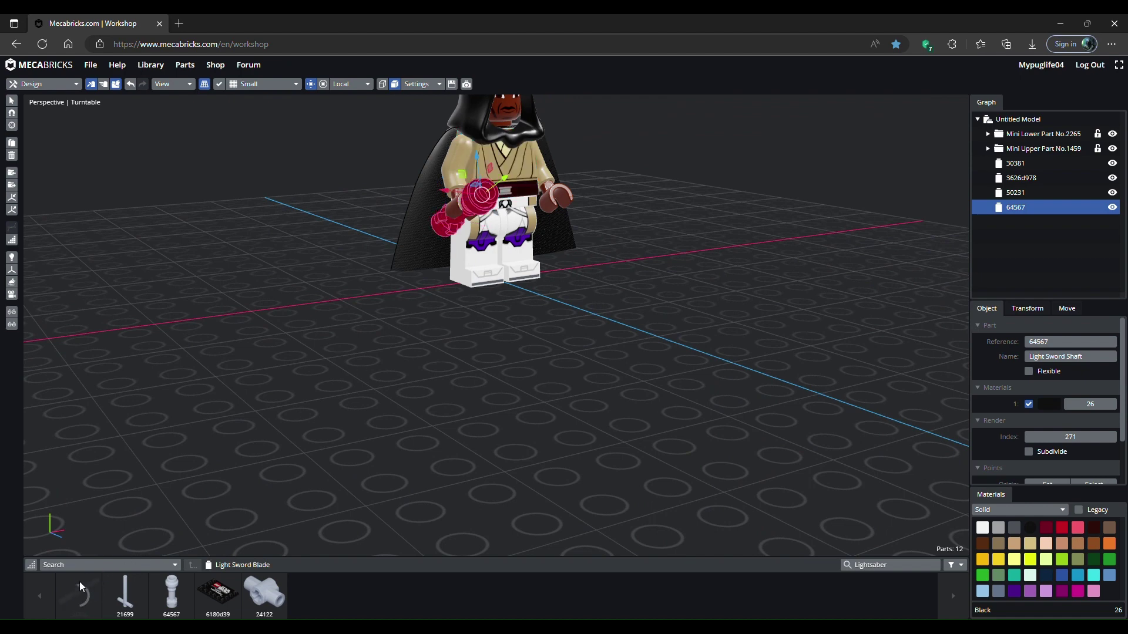
left_click(83, 601)
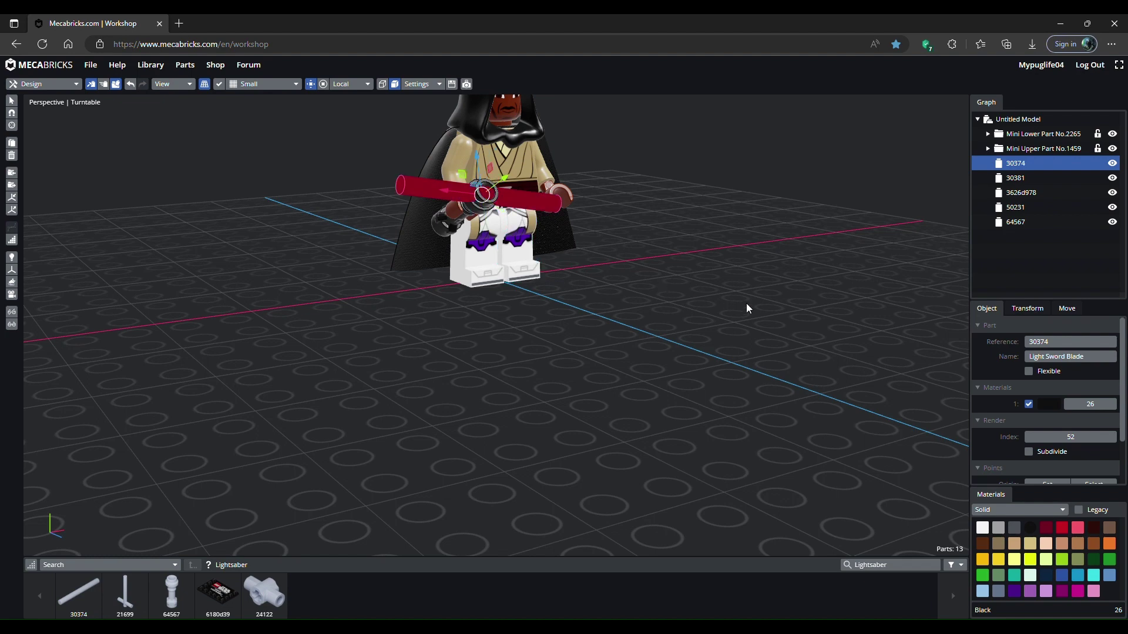
key("Up")
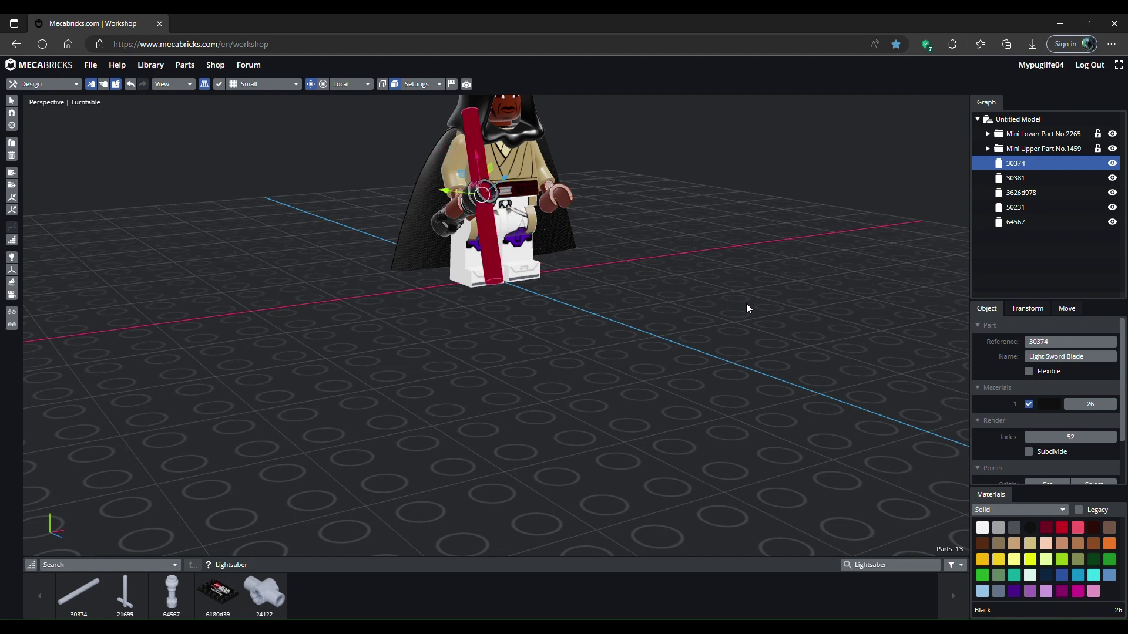
key("Up")
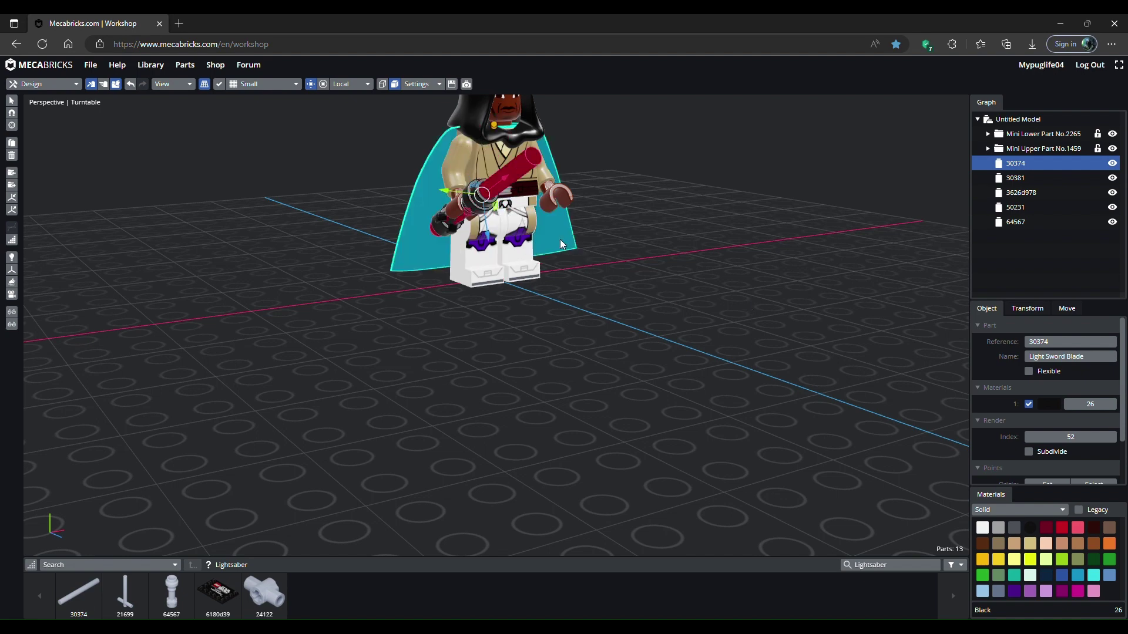
right_click_drag(467, 420, 414, 202)
left_click_drag(411, 193, 478, 167)
- Colour the blade Medium Lilac and deselect it
left_click(1061, 527)
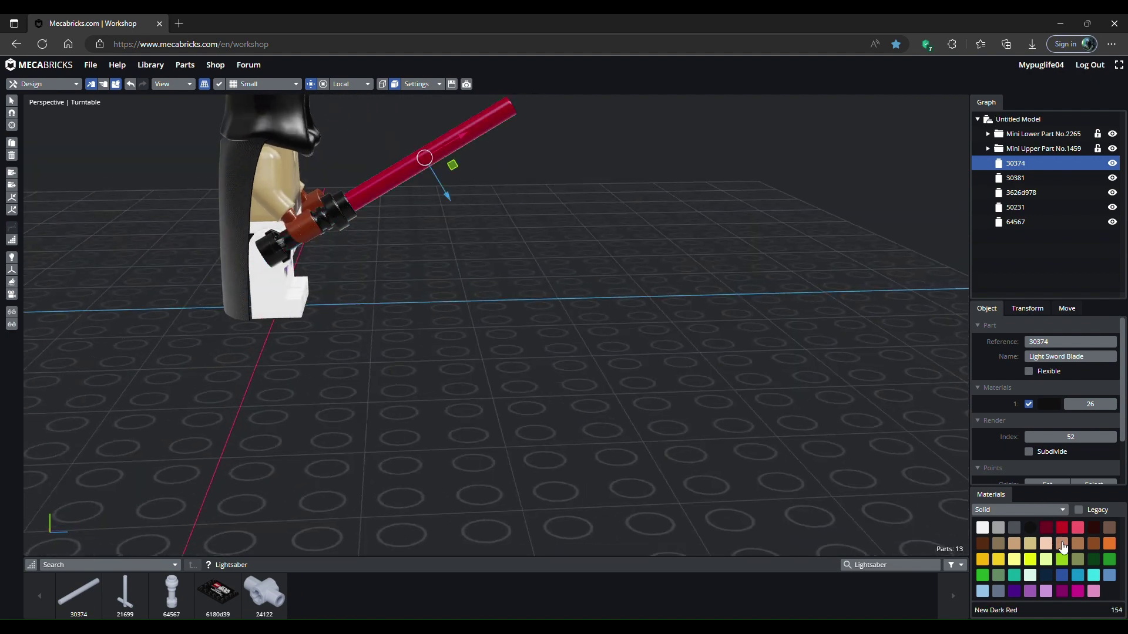
left_click(1029, 587)
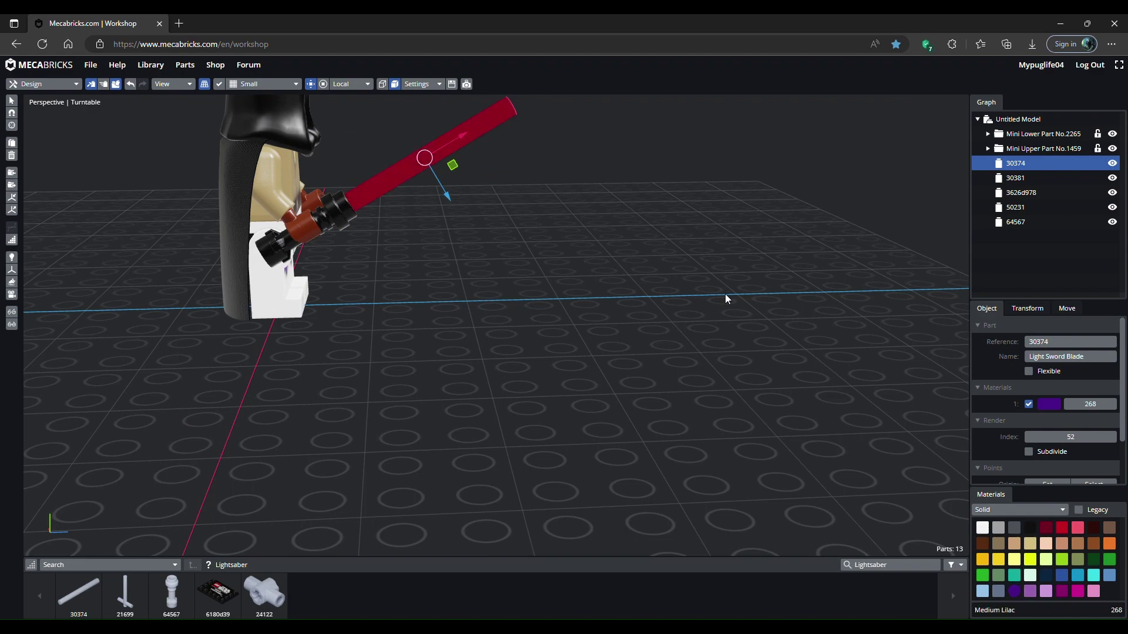
mouse_move(725, 297)
right_mouse_down()
mouse_move(382, 284)
mouse_move(718, 282)
right_mouse_up()
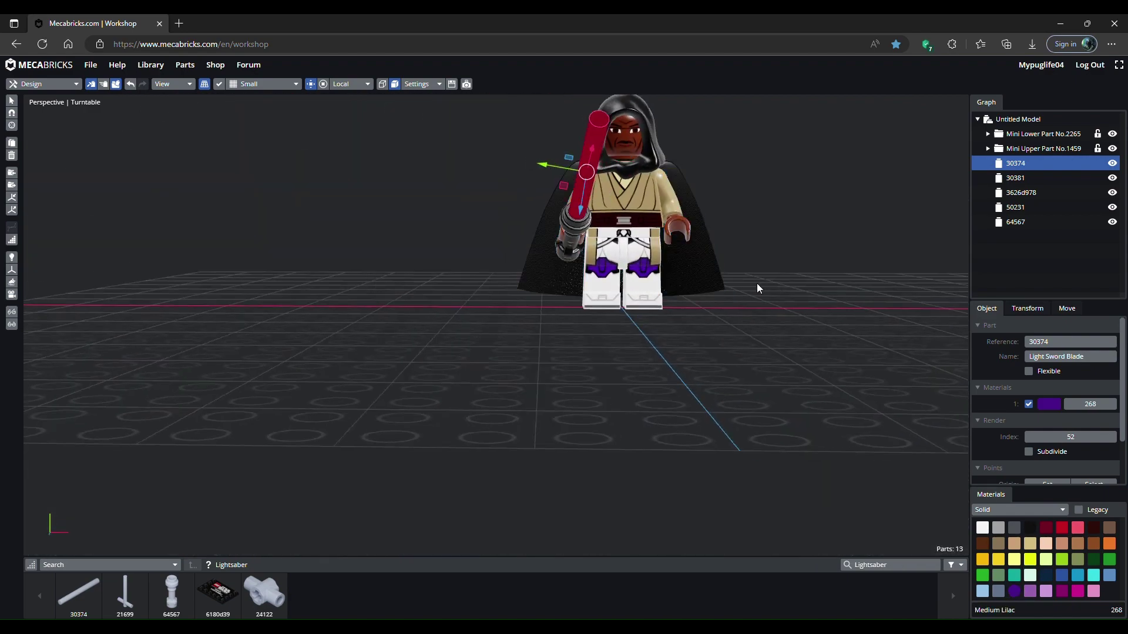
scroll(756, 284, "down", 5)
scroll(747, 314, "up", 4)
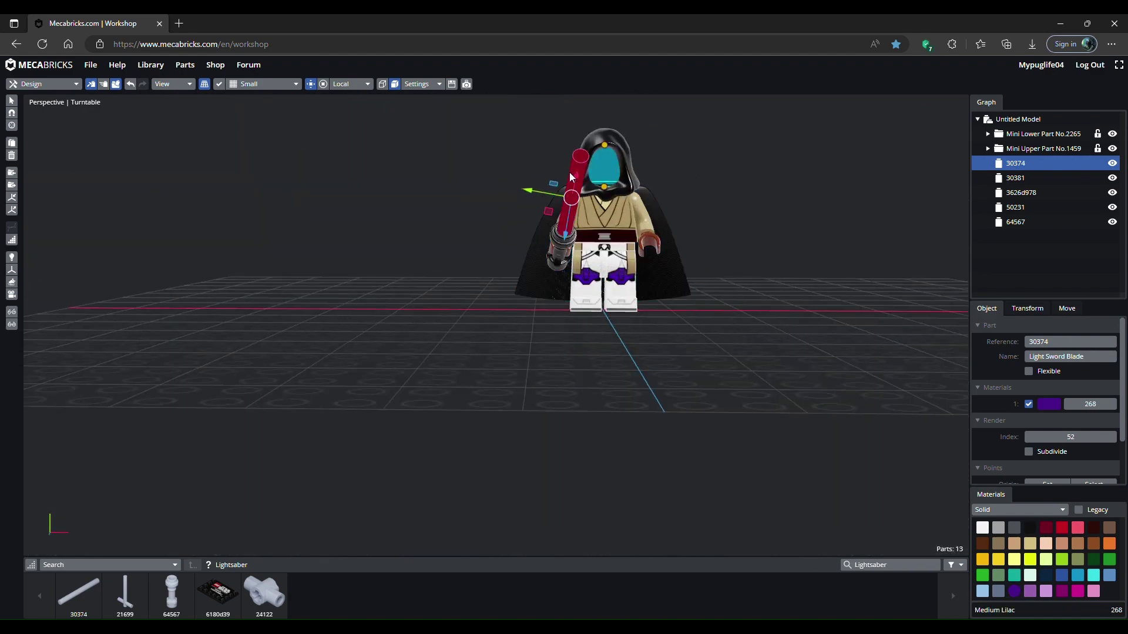
left_click(458, 193)
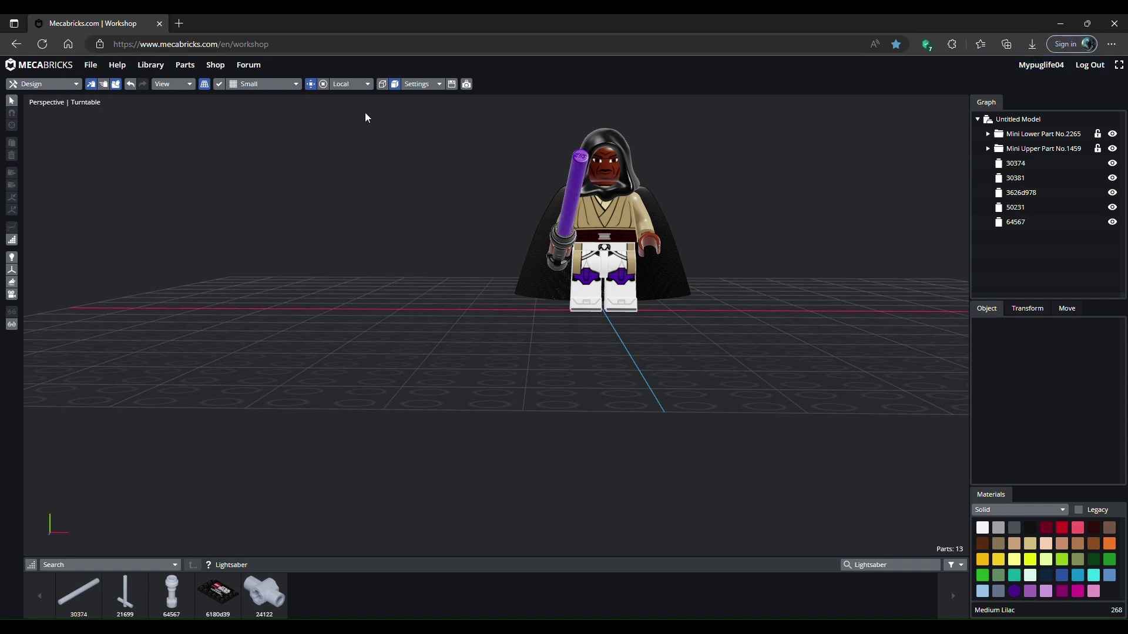
- Save the model as 'Untitled Model'
left_click(91, 65)
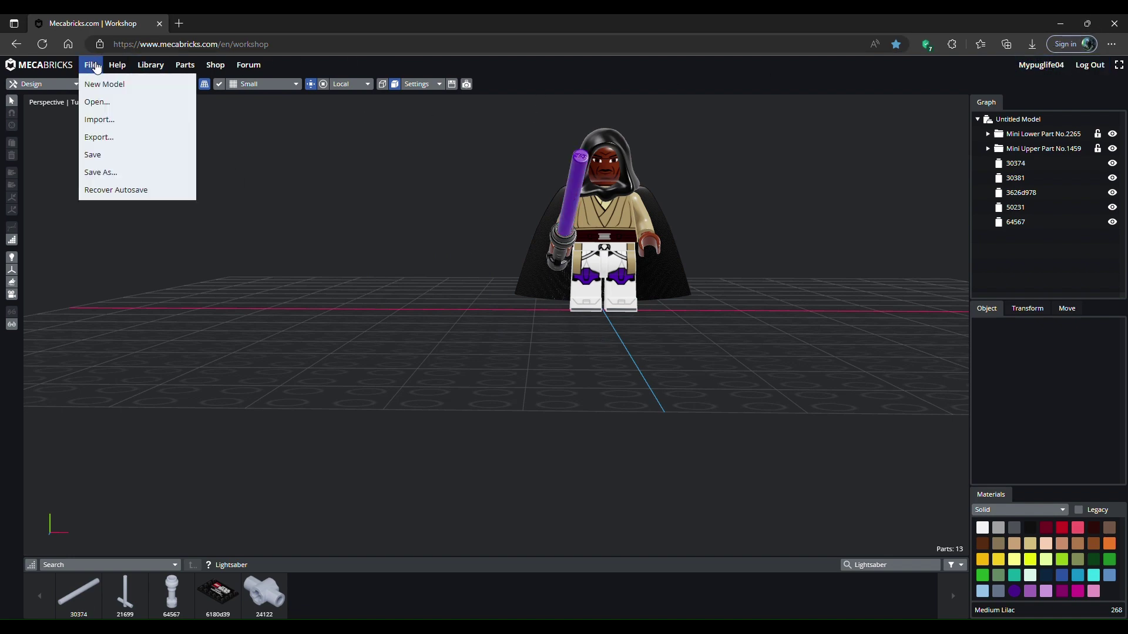
left_click(121, 170)
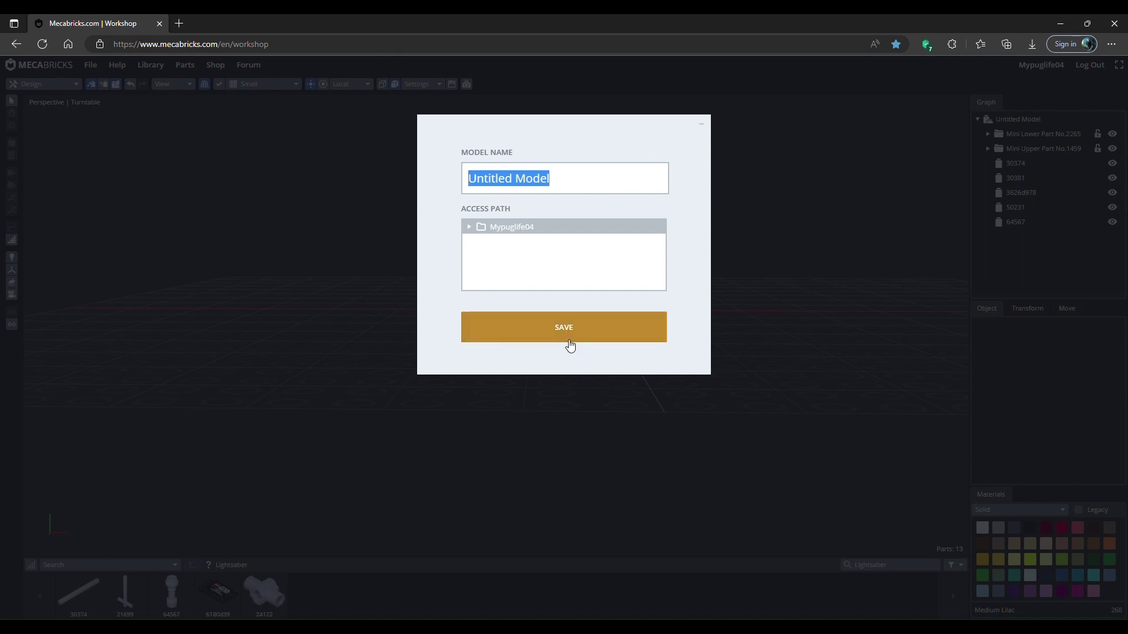
left_click(700, 124)
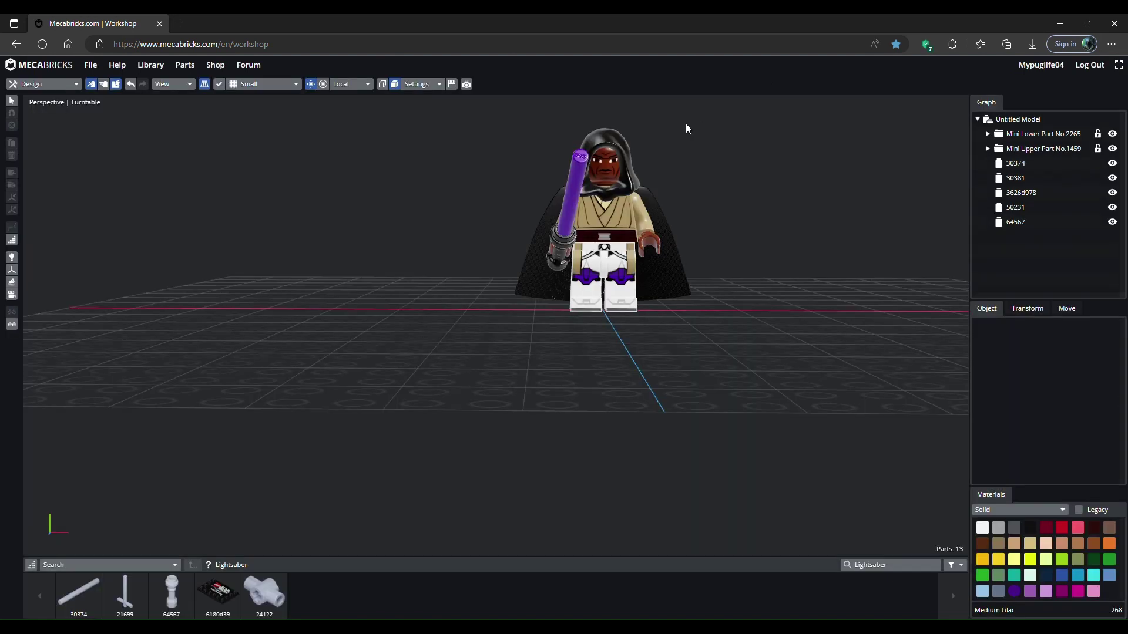
- Export the model in Blender Add-on (.zmbx) format
left_click(89, 66)
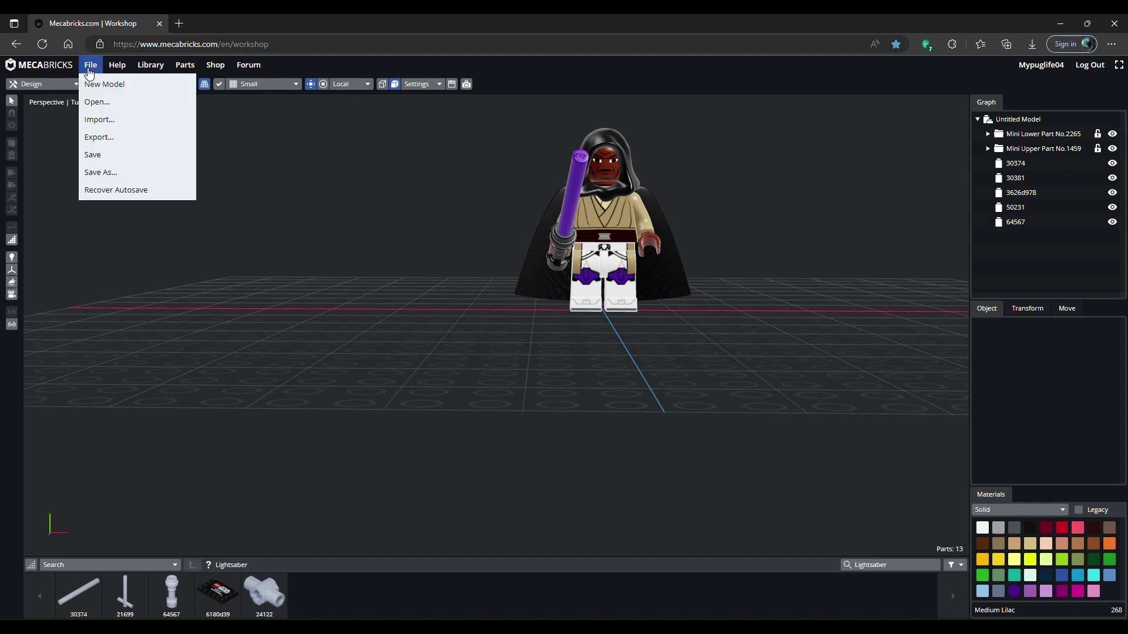
left_click(105, 136)
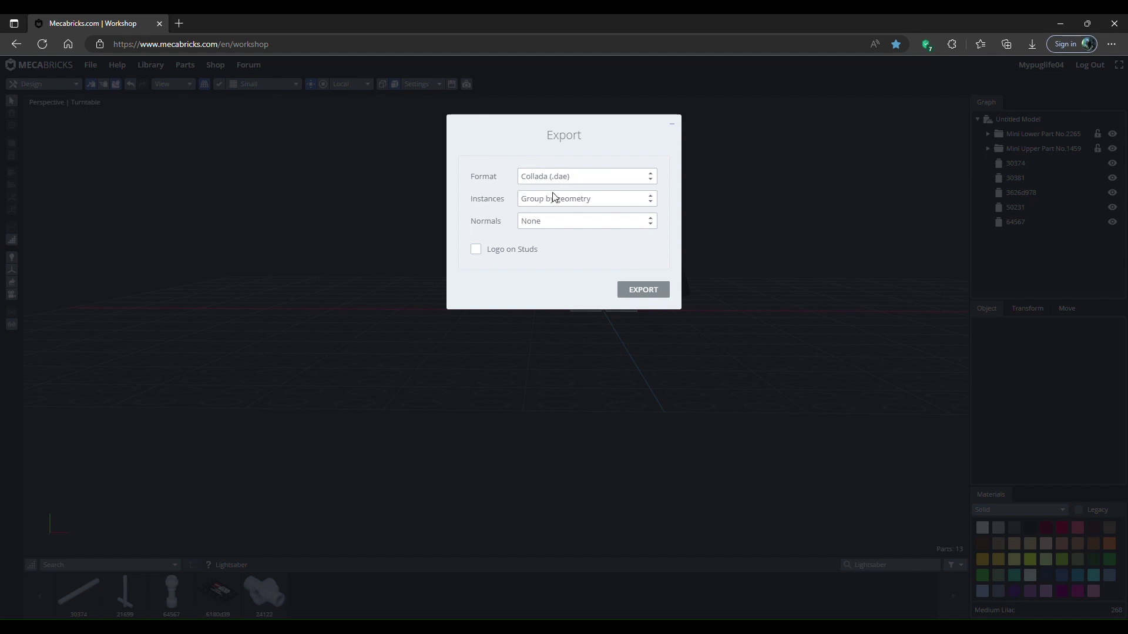
left_click(570, 189)
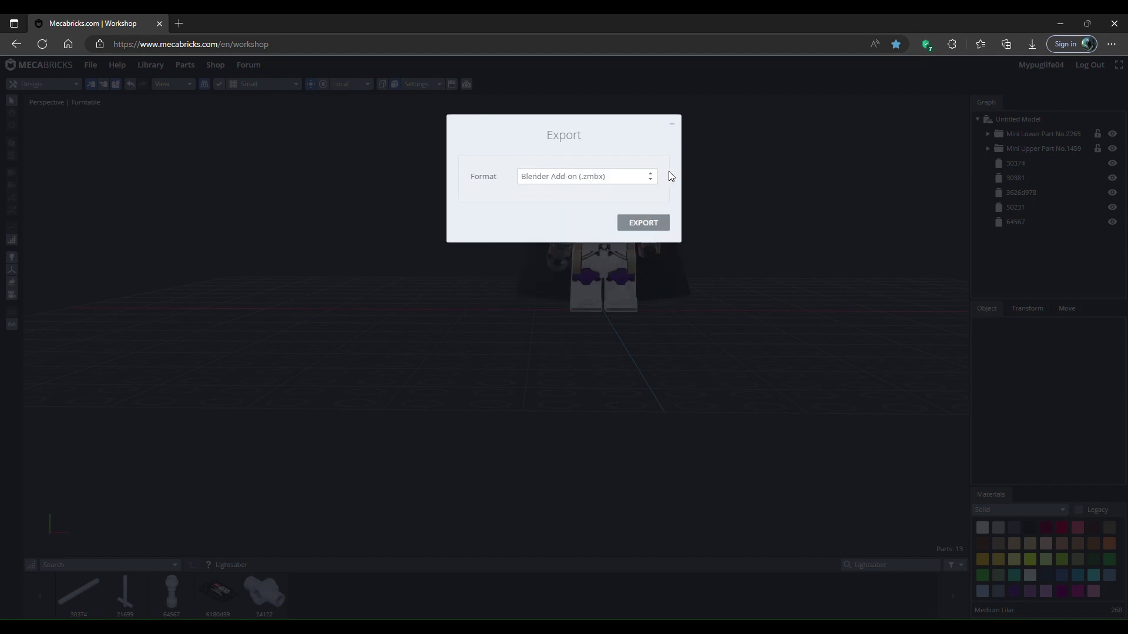
left_click(674, 120)
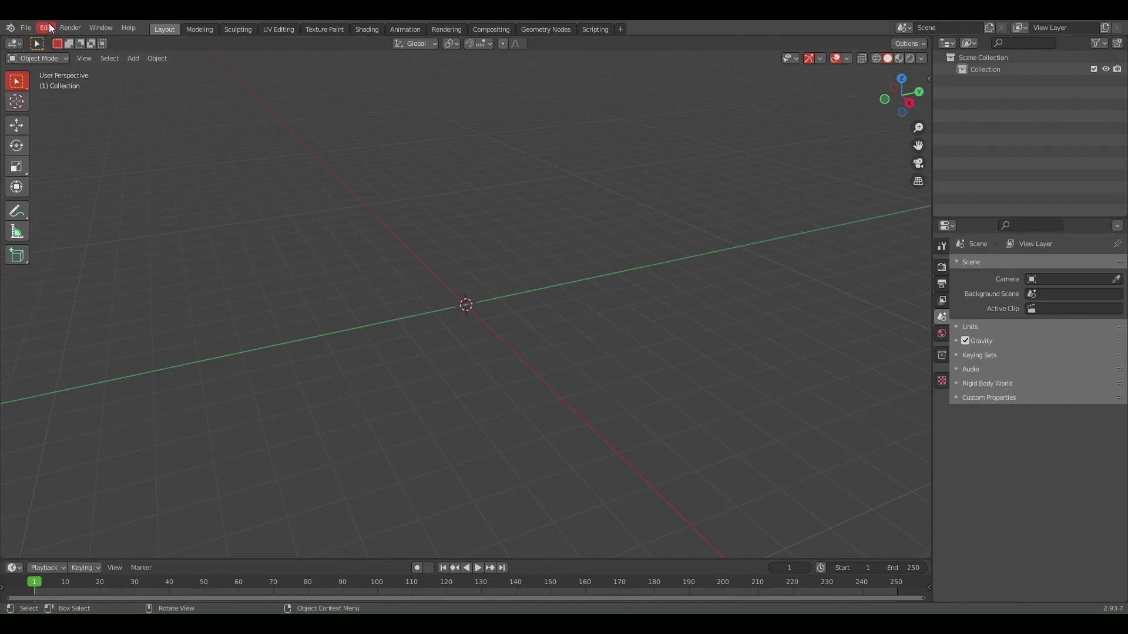
- Import the exported Mecabricks .zmbx file into Blender
left_click(29, 29)
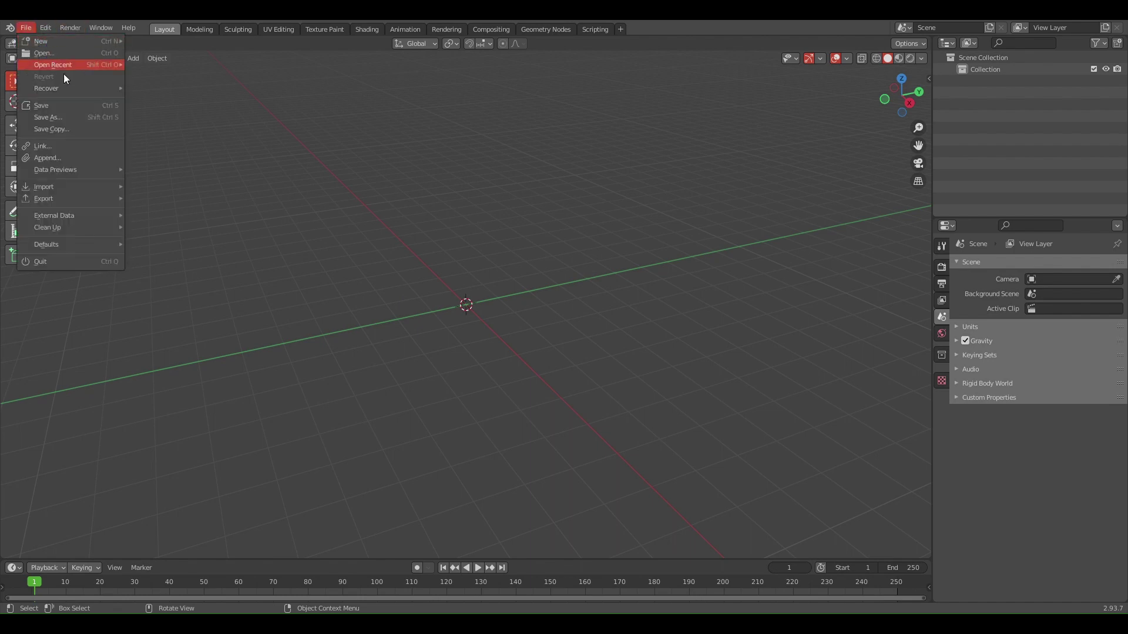
mouse_move(88, 186)
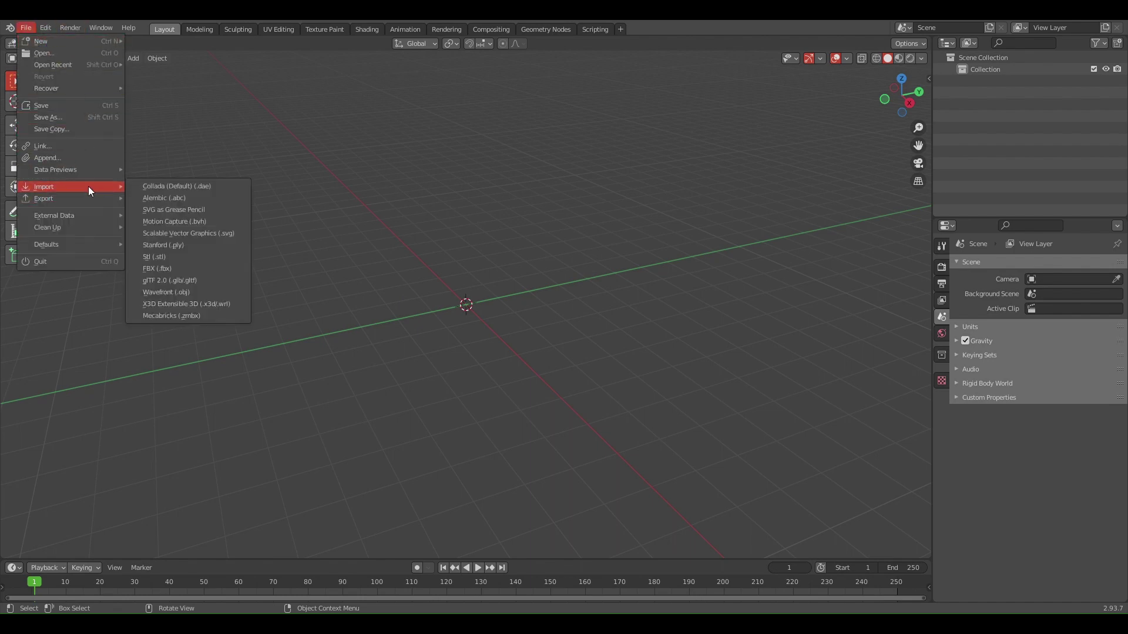
left_click(159, 315)
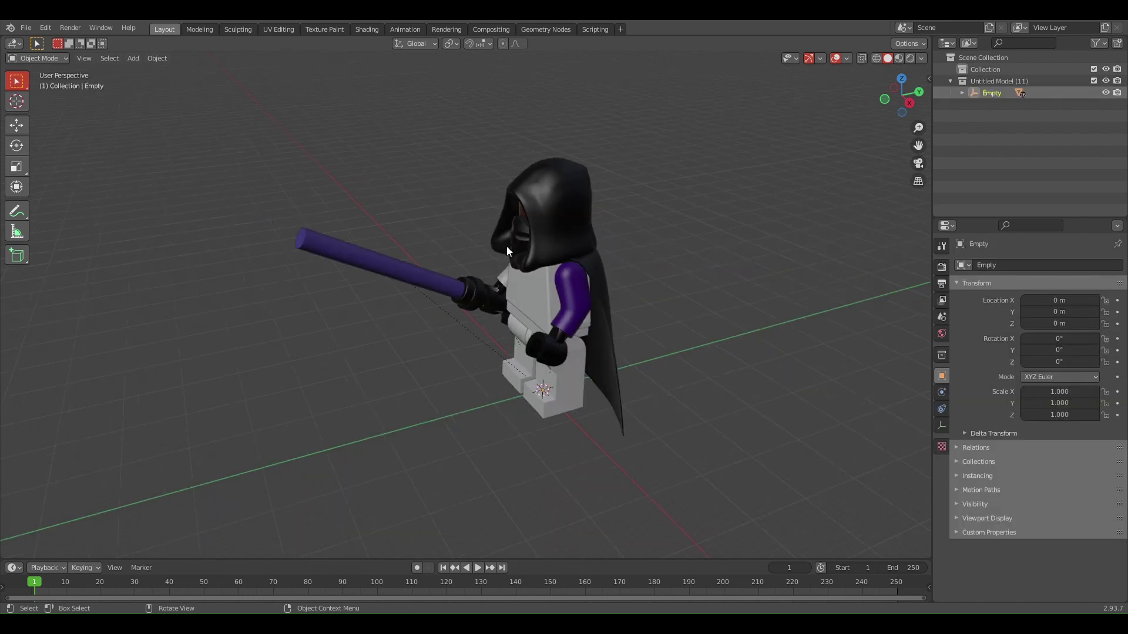
- Orbit to a front view of the figure and preview it with rendered shading
scroll(506, 246, "up", 5)
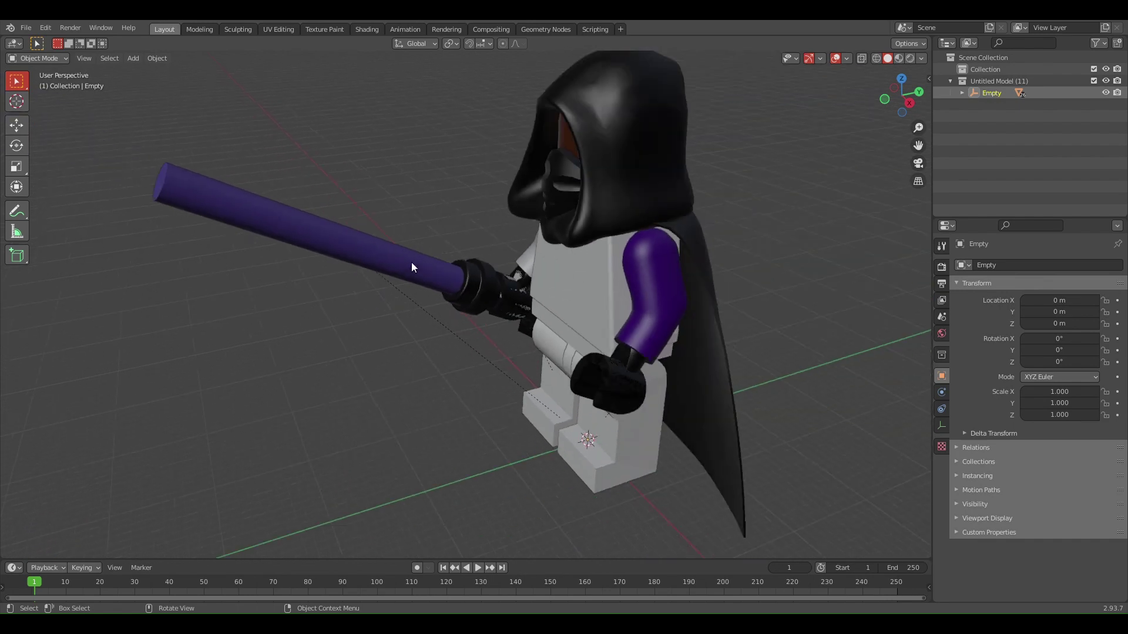
scroll(353, 282, "down", 1)
left_click(237, 303)
middle_click_drag(384, 306, 291, 286)
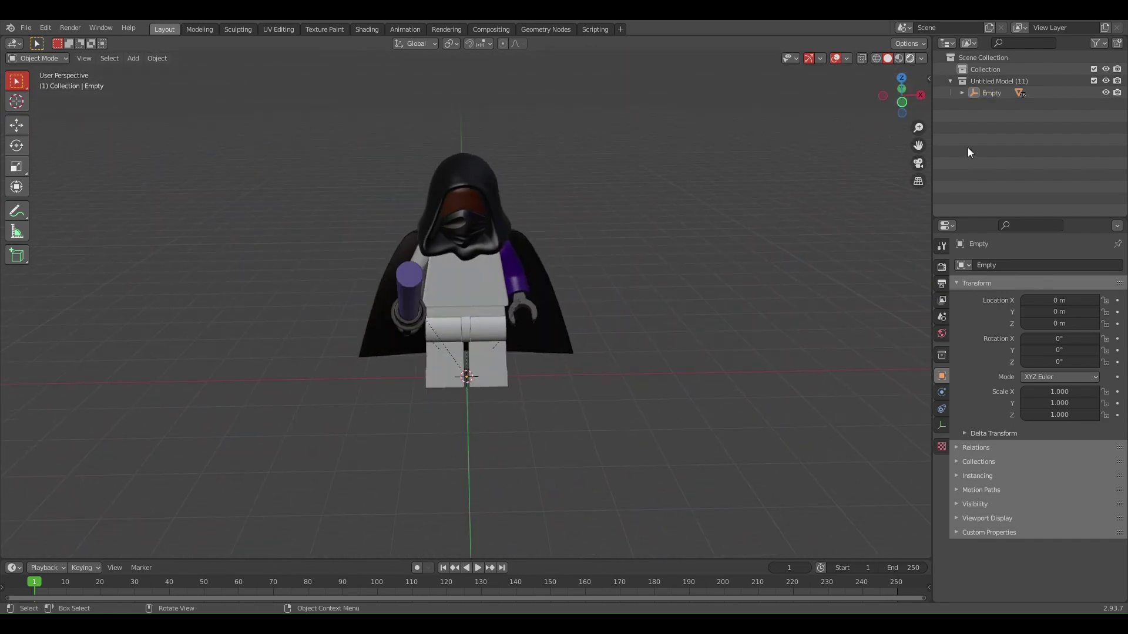
key("z")
left_click(941, 267)
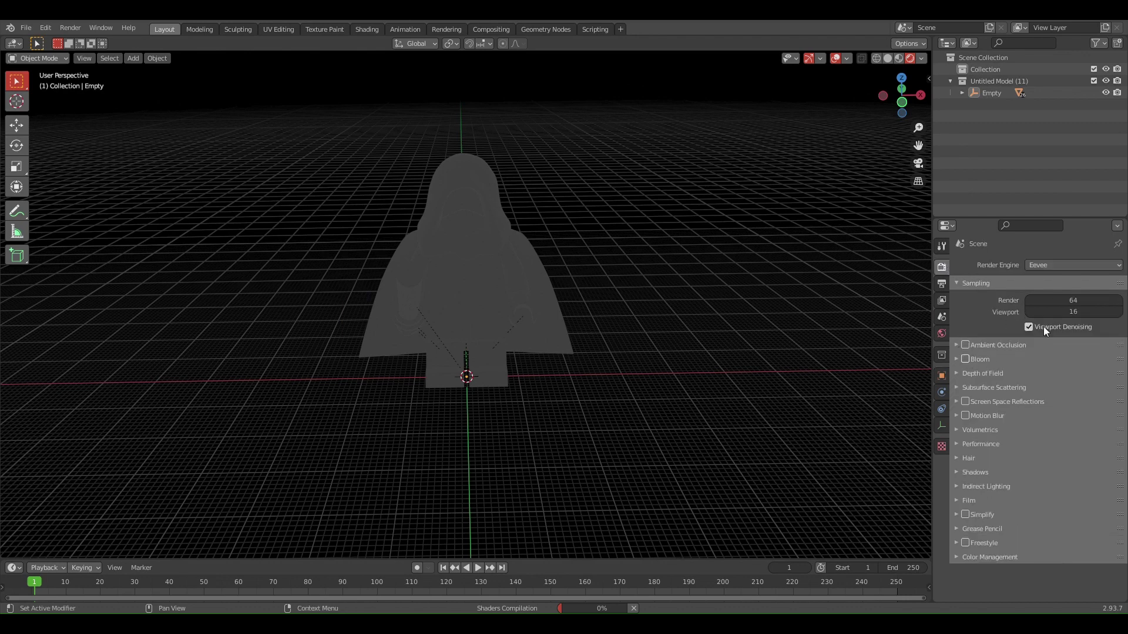
- Switch the render engine to Cycles and turn on Viewport denoising under Sampling
left_click(1051, 266)
left_click(1051, 305)
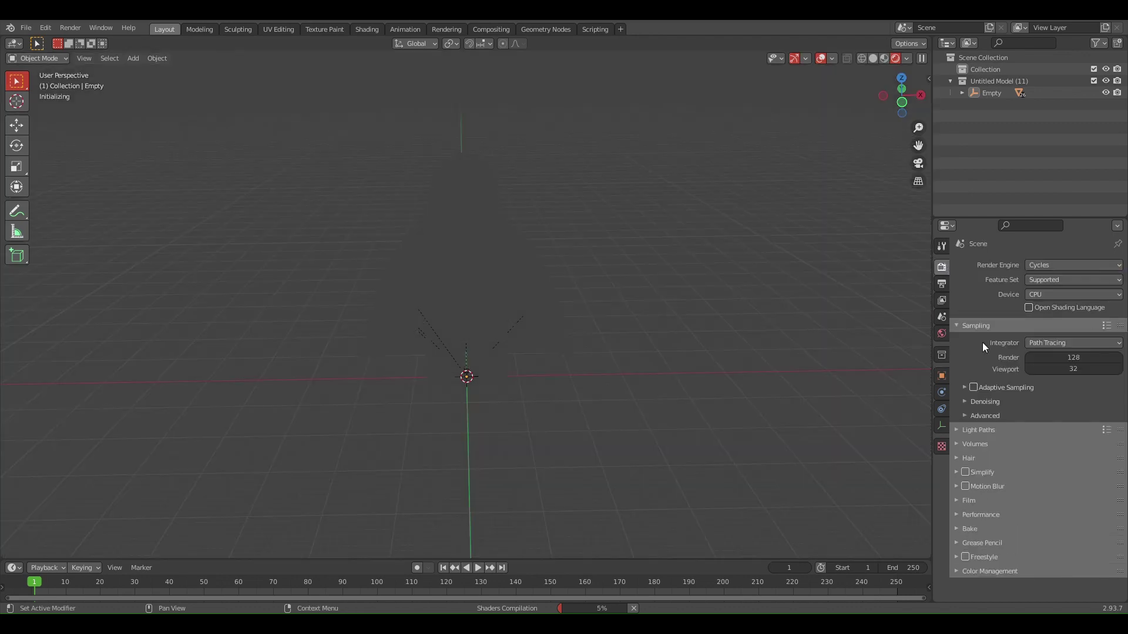
left_click(965, 408)
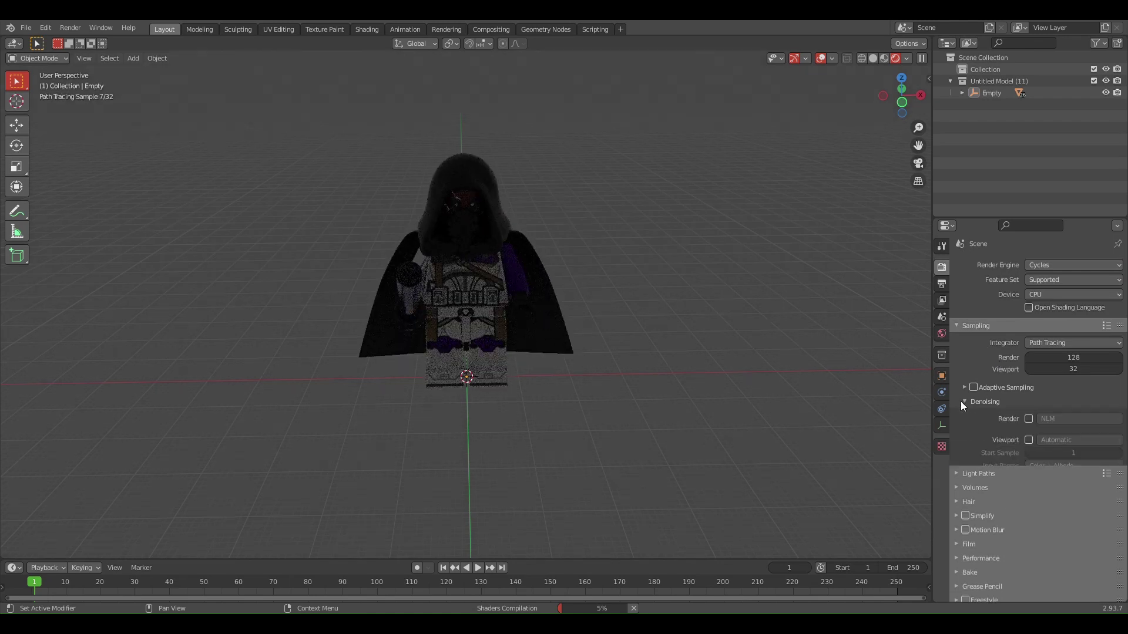
left_click(1075, 452)
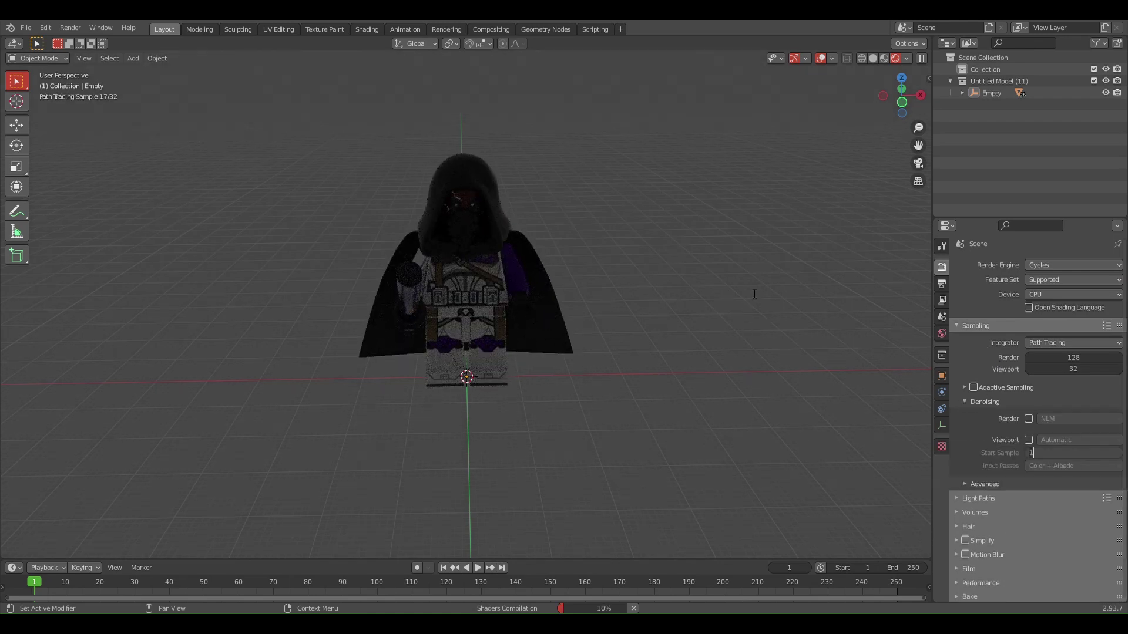
key("Return")
left_click(1028, 440)
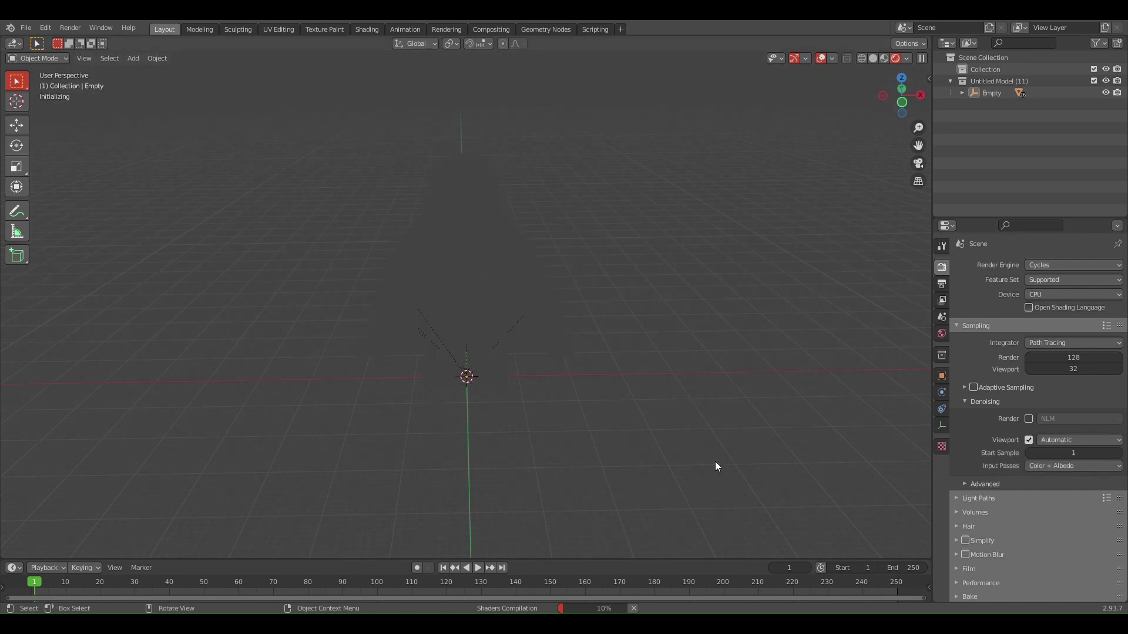
scroll(515, 287, "up", 5)
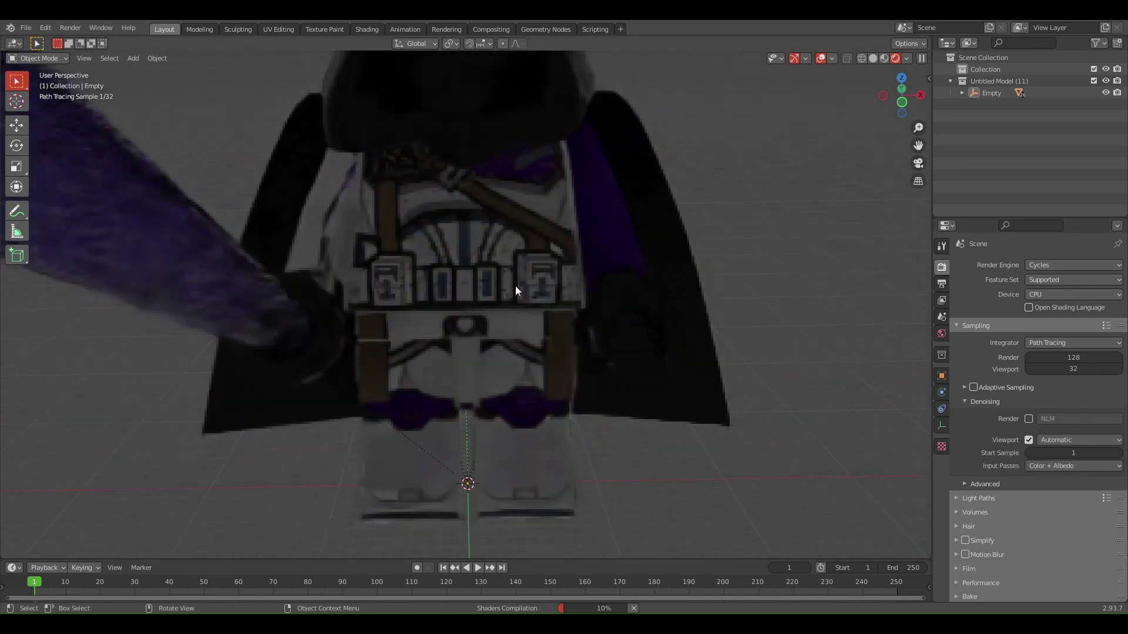
scroll(924, 62, "down", 3)
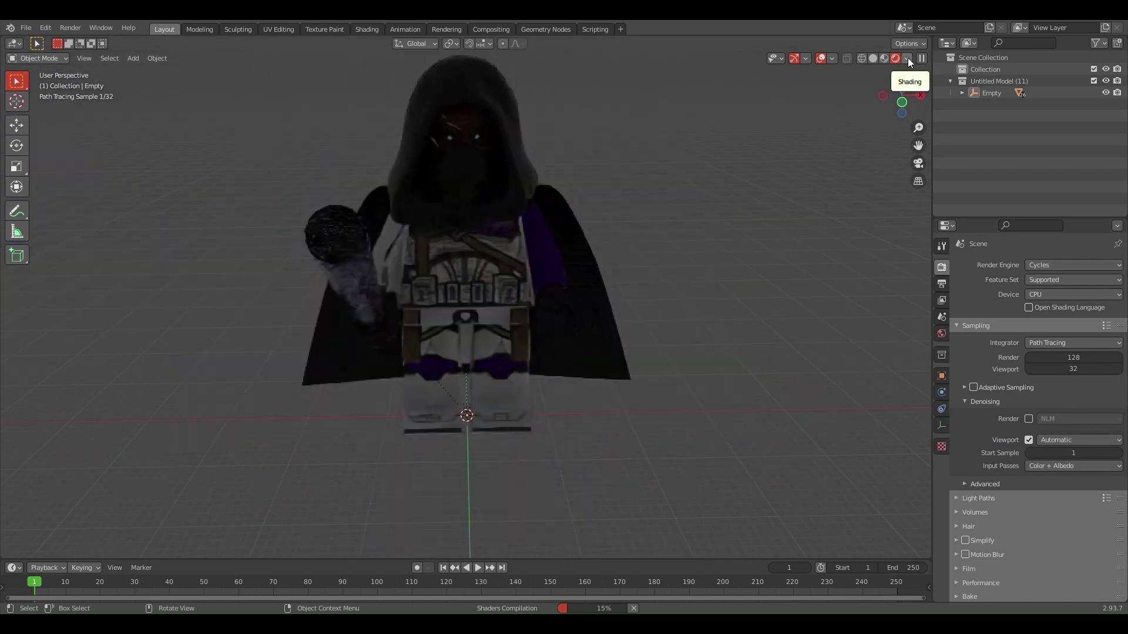
middle_click_drag(718, 192, 698, 220)
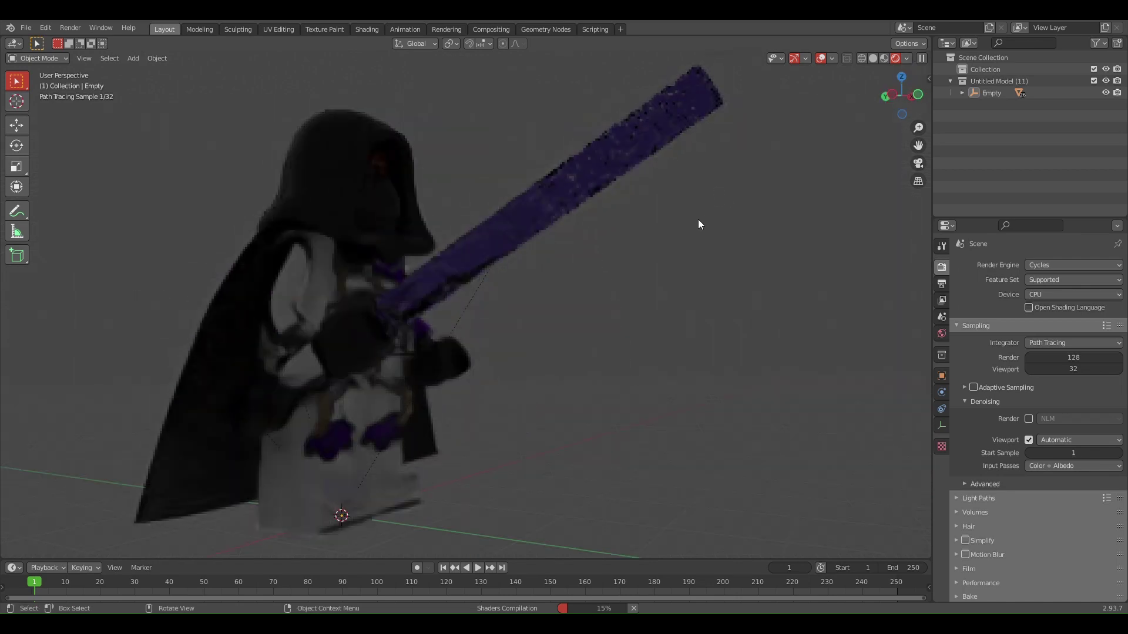
- Add a Plane mesh to the scene
key("shift+a")
mouse_move(669, 245)
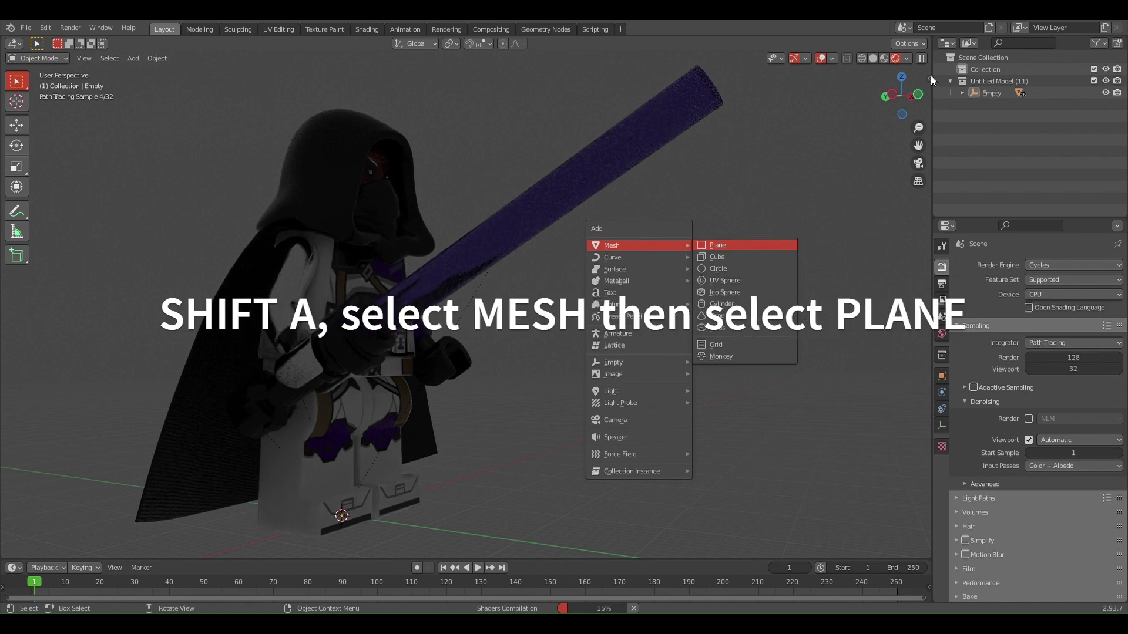
left_click(718, 245)
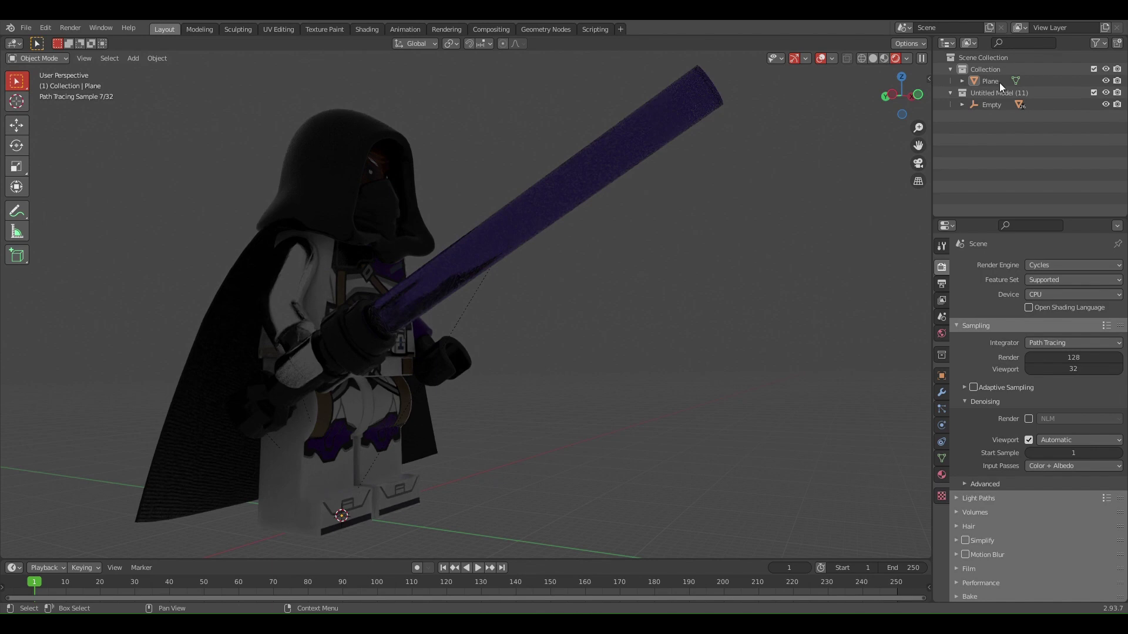
- Enable Screencast Keys from the sidebar, then hide the sidebar again
left_click(930, 79)
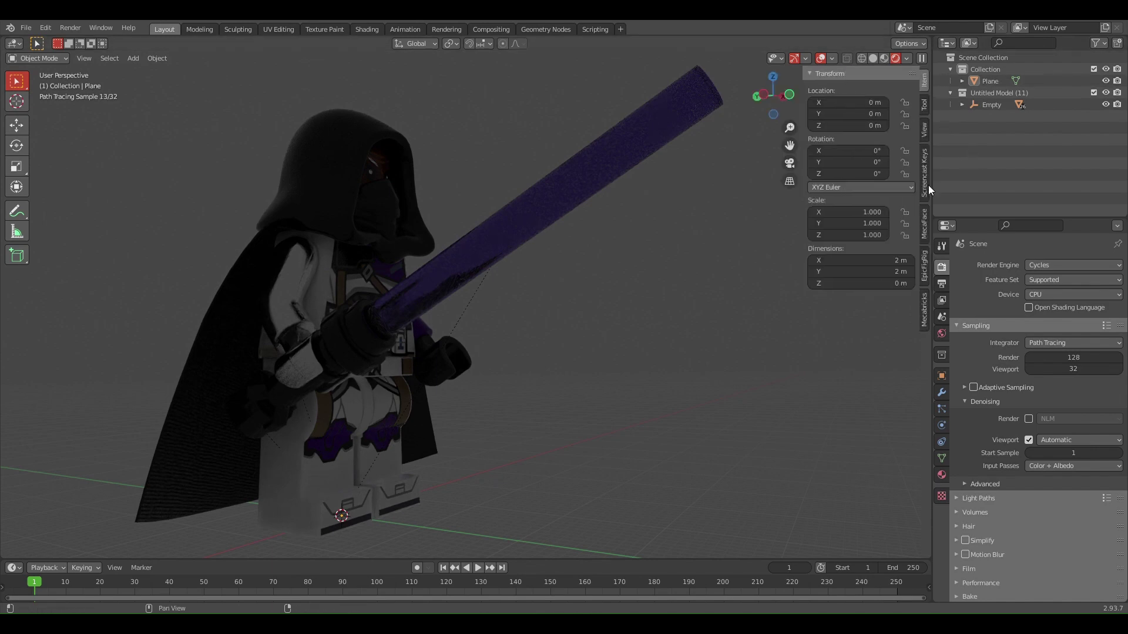
left_click(924, 173)
left_click(818, 73)
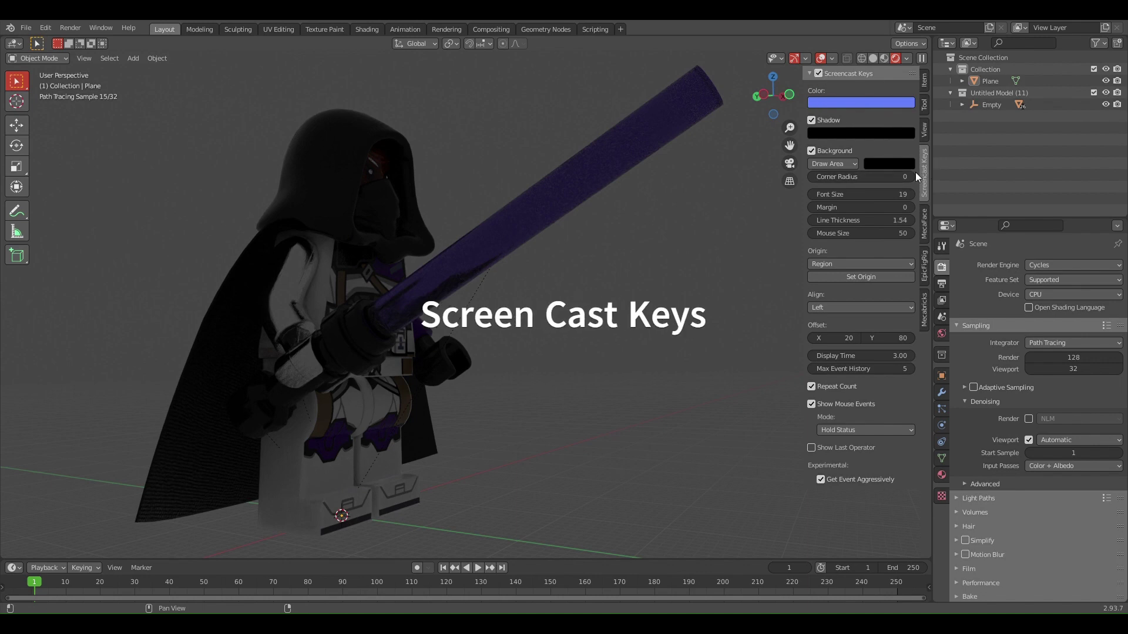
key("n")
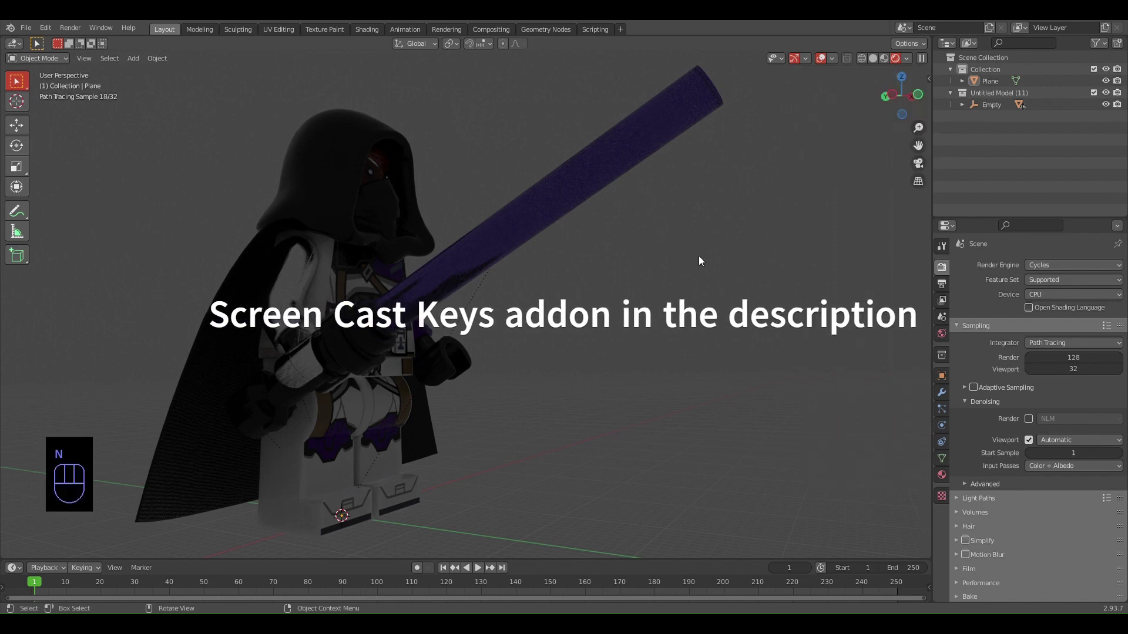
scroll(304, 219, "down", 3)
scroll(304, 218, "up", 3)
middle_click_drag(582, 254, 530, 266)
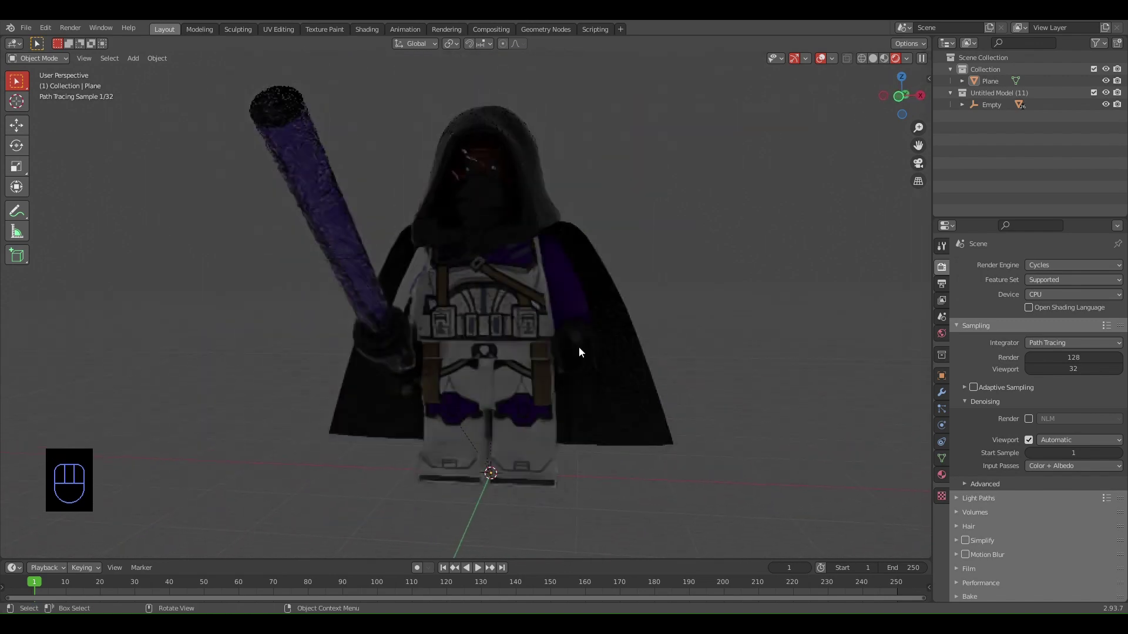
- Switch to solid shading and select the legs, hip, torso, purple arm and hand
left_click(872, 58)
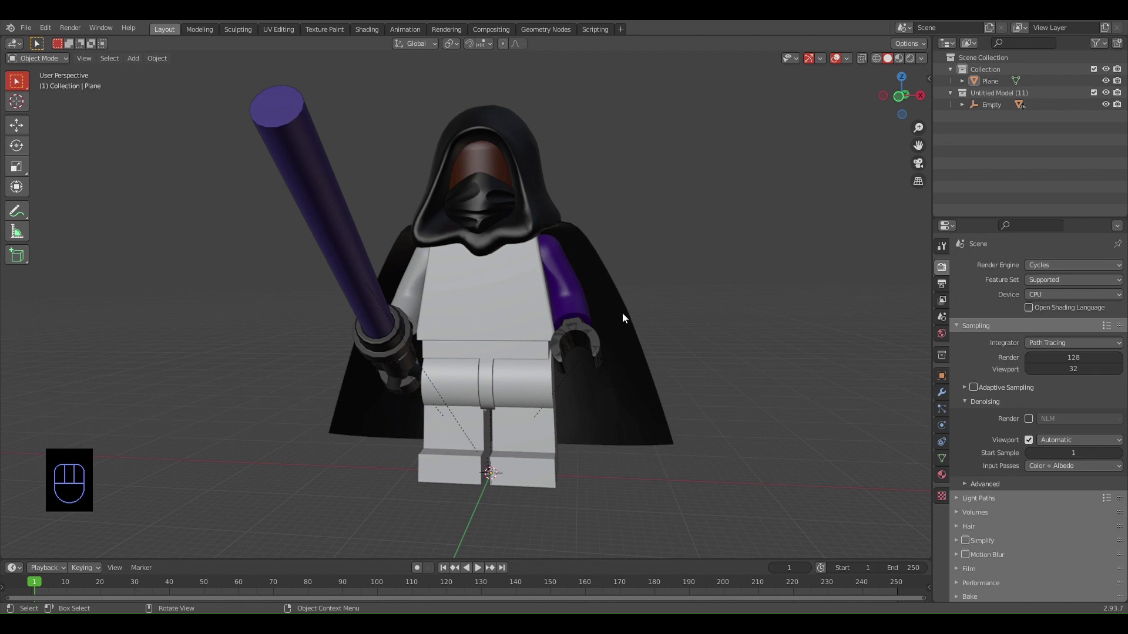
left_click(450, 410)
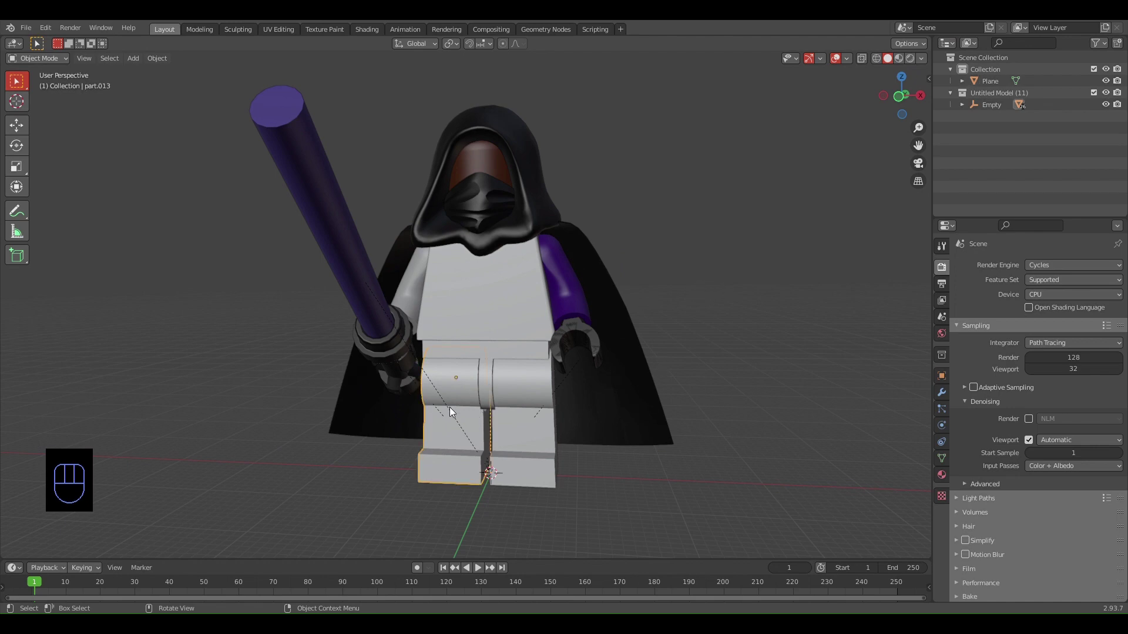
left_click(482, 357, "shift")
left_click(516, 394, "shift")
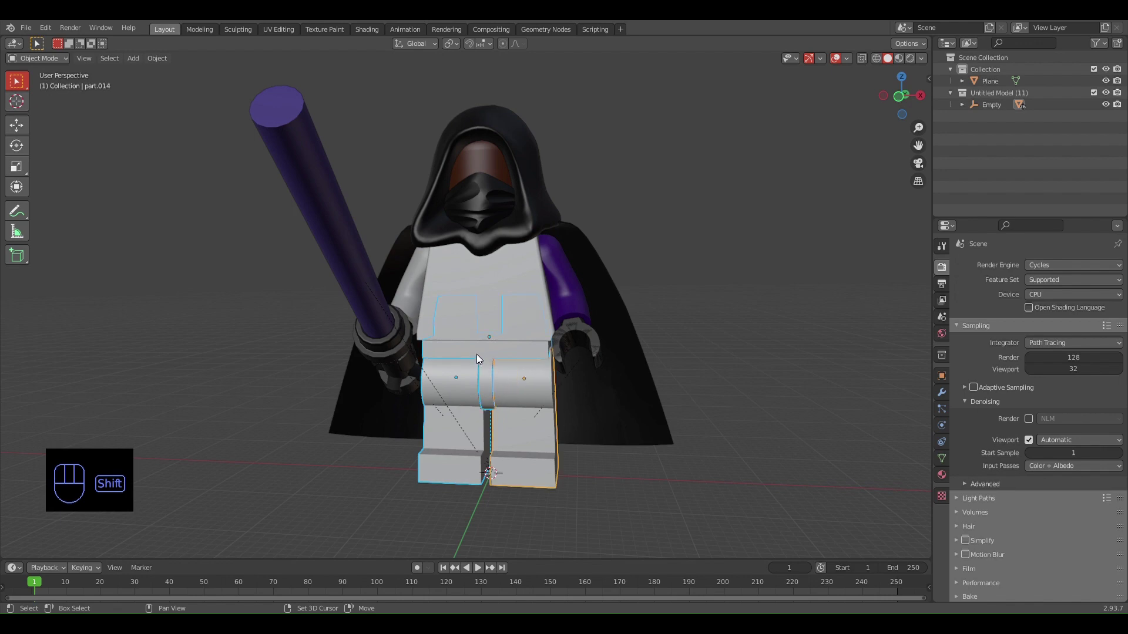
left_click(477, 283, "shift")
left_click(557, 282, "shift")
left_click(580, 334, "shift")
- Add the left arm, left hand and head to the selection, leaving the cape out
left_click(486, 284, "shift")
left_click(415, 286, "shift")
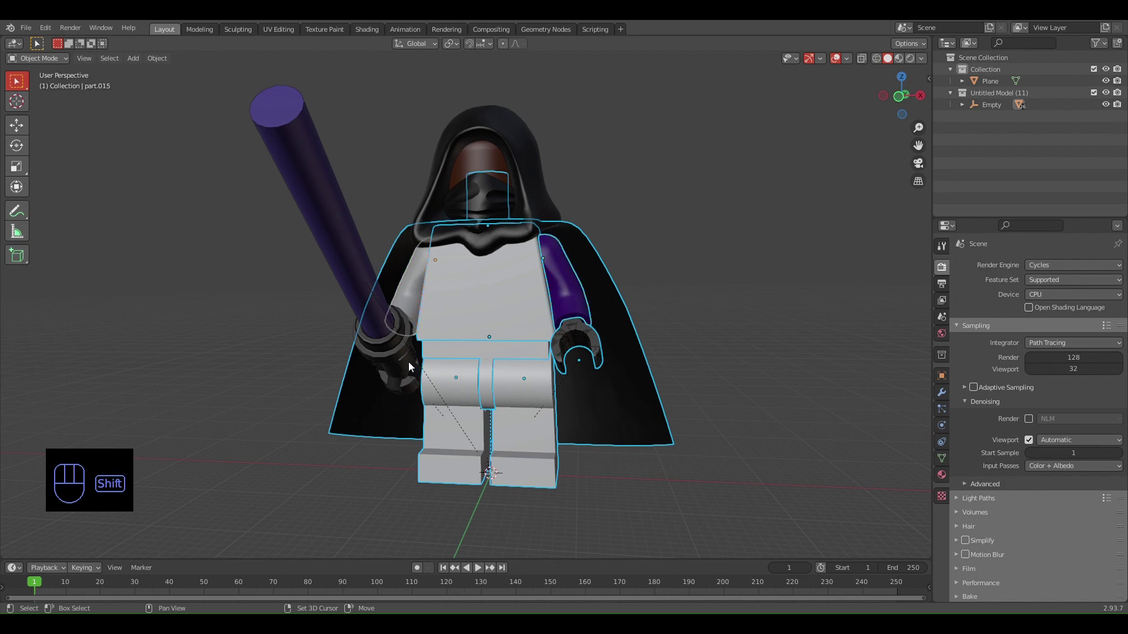
left_click(408, 361, "shift")
left_click(634, 381, "shift")
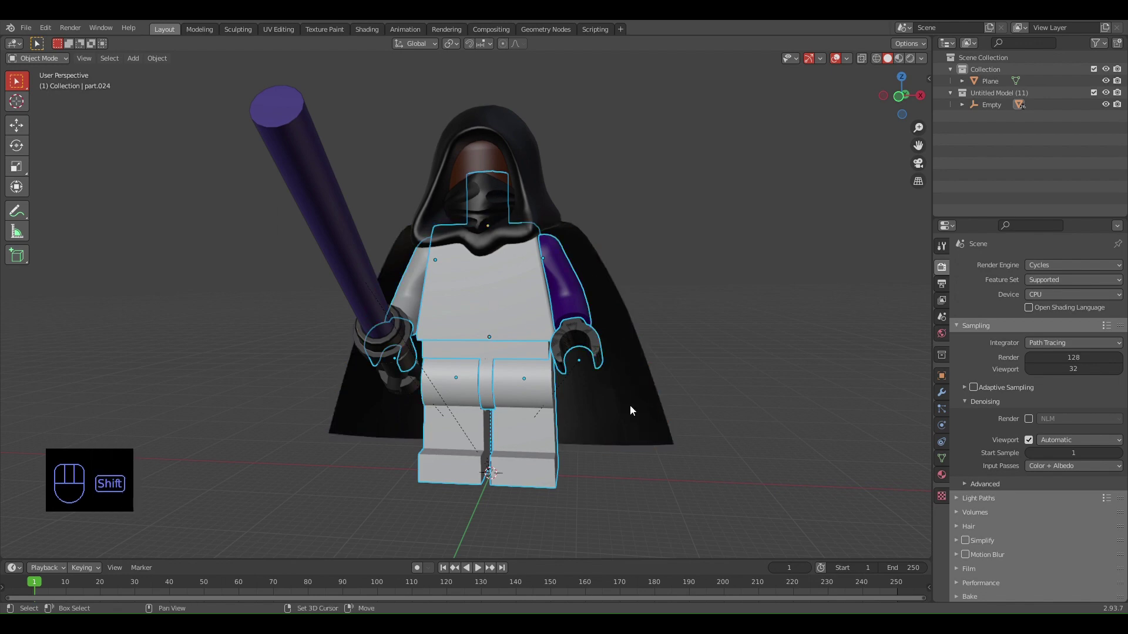
left_click(467, 161, "shift")
middle_click_drag(697, 259, 103, 272)
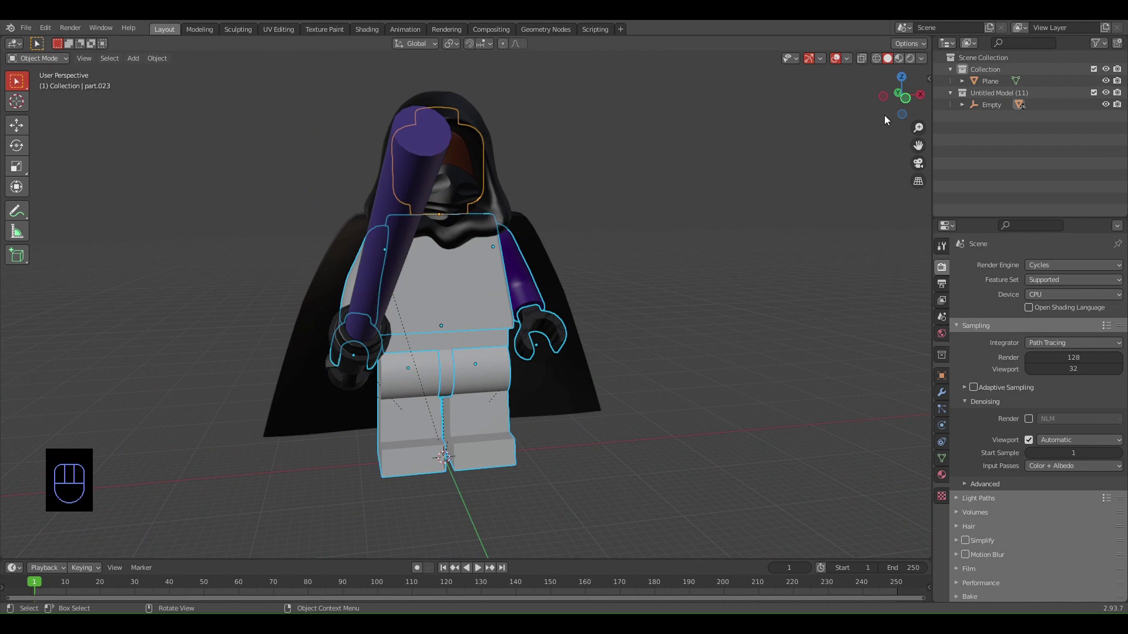
- Run Rig Selected Minifigure from the EpicFigRig sidebar panel to create the FinishedRig
key("n")
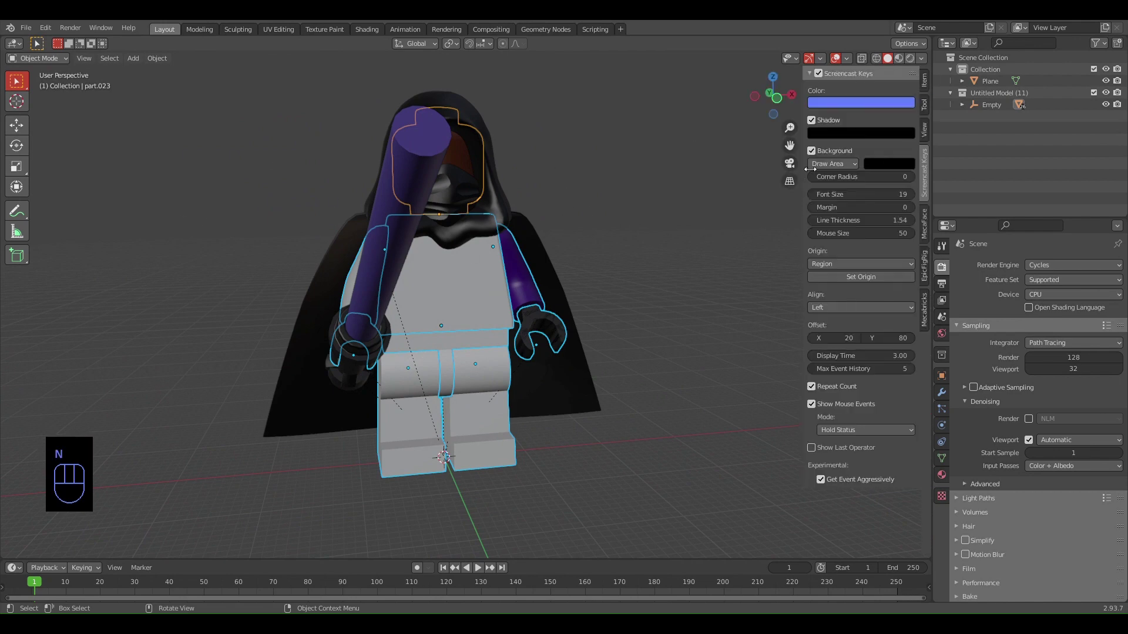
left_click(922, 258)
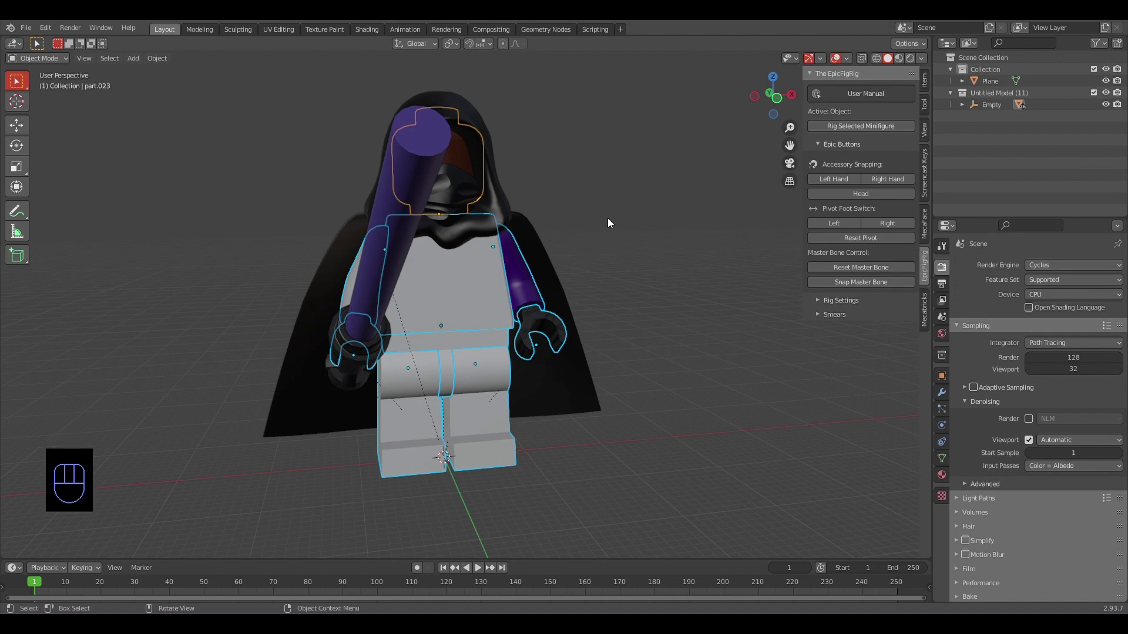
left_click(834, 123)
middle_click_drag(544, 208, 612, 218)
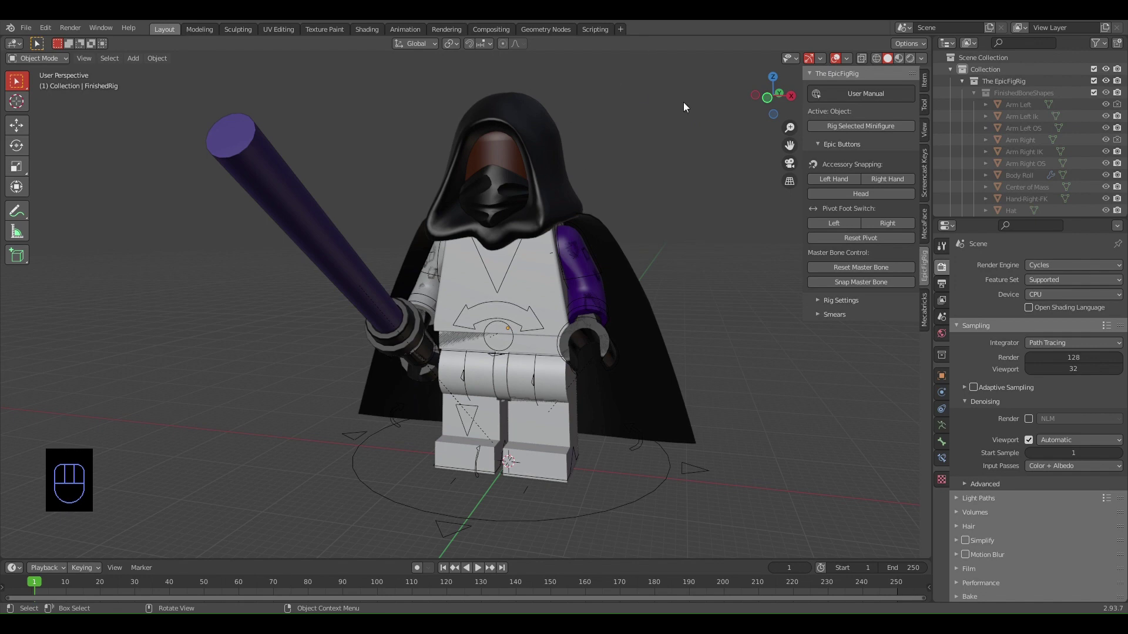
- Parent the lightsaber blade to its hilt with Object (Keep Transform)
middle_click_drag(678, 106, 470, 147)
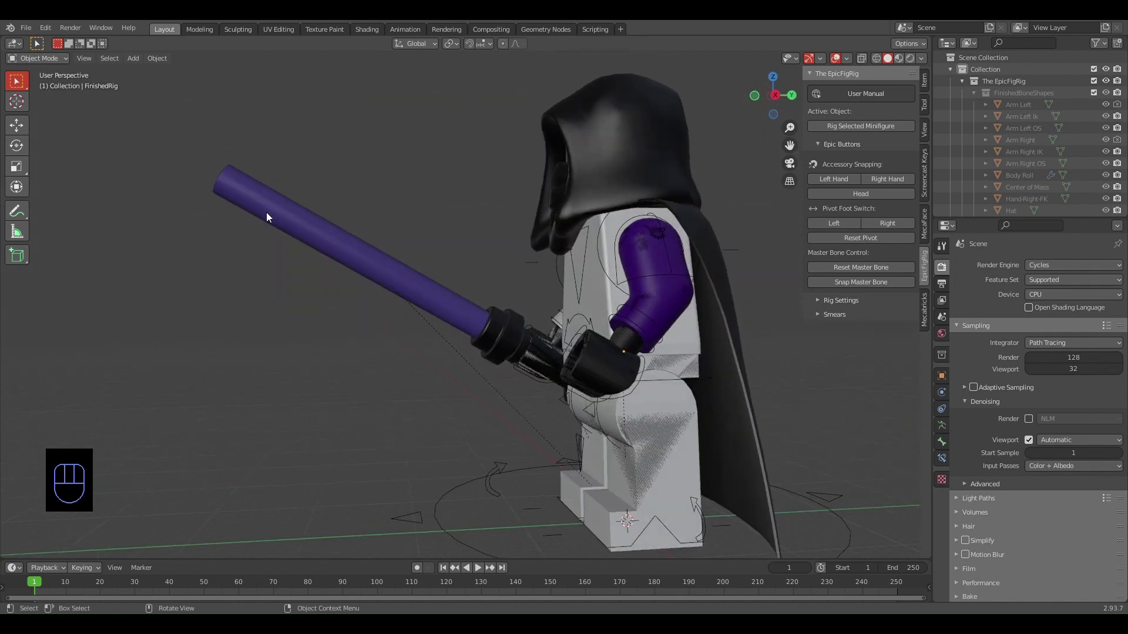
left_click(327, 252)
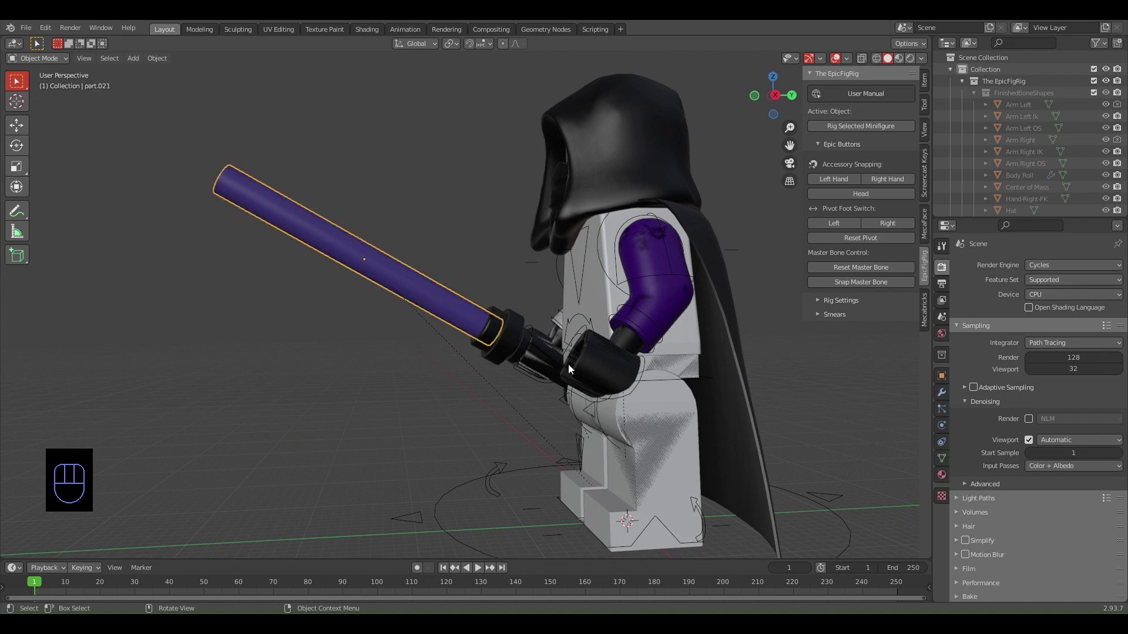
left_click(502, 337, "shift")
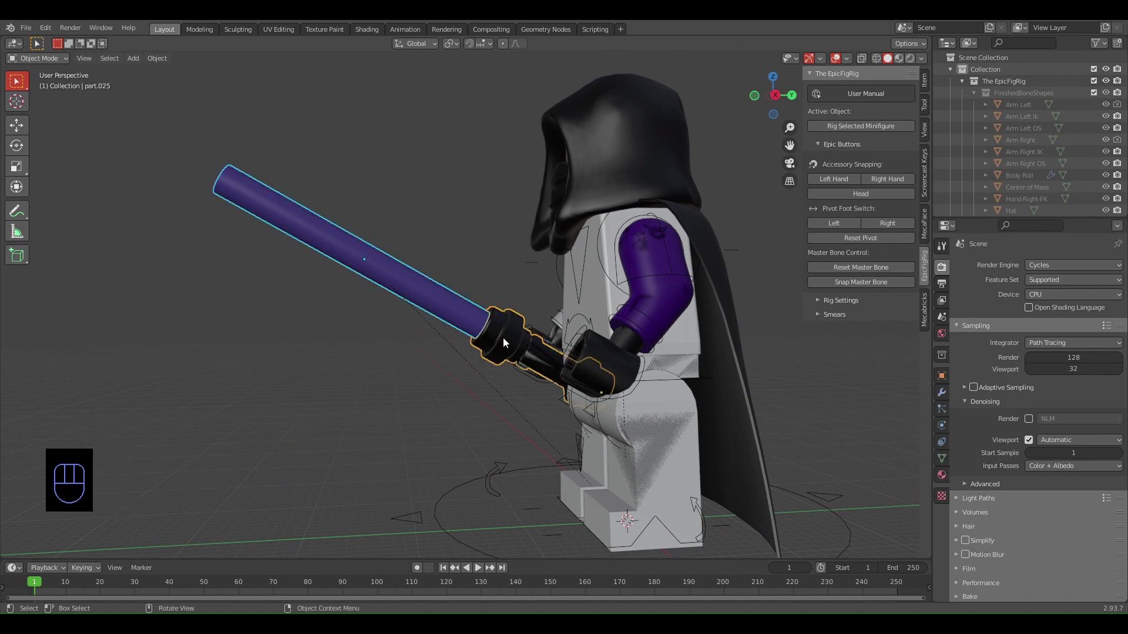
key("ctrl+p")
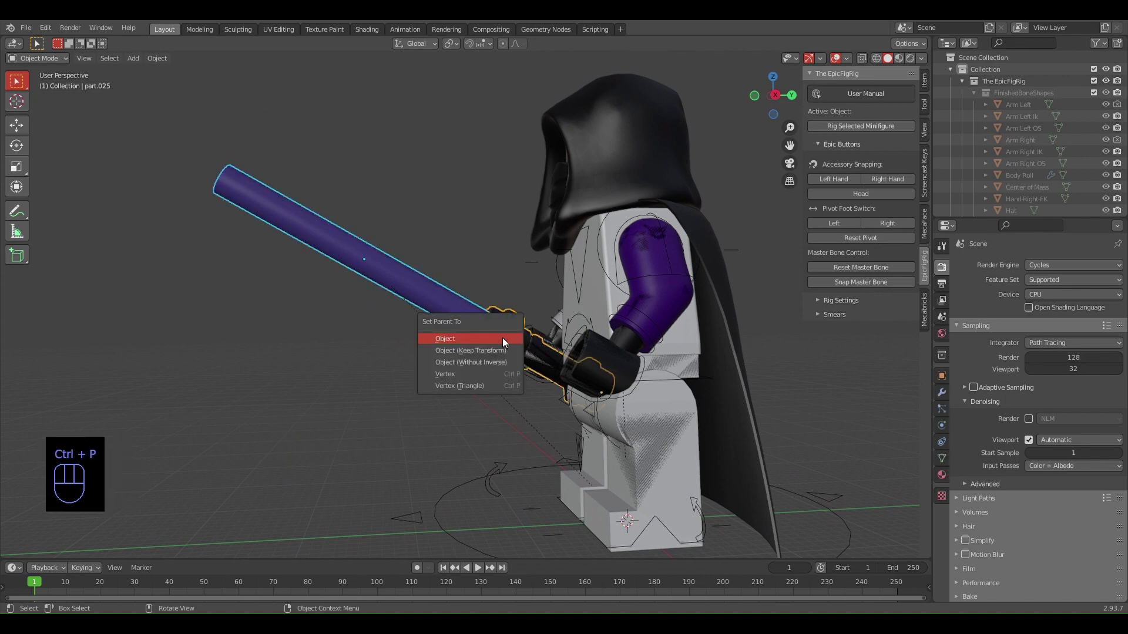
left_click(478, 350)
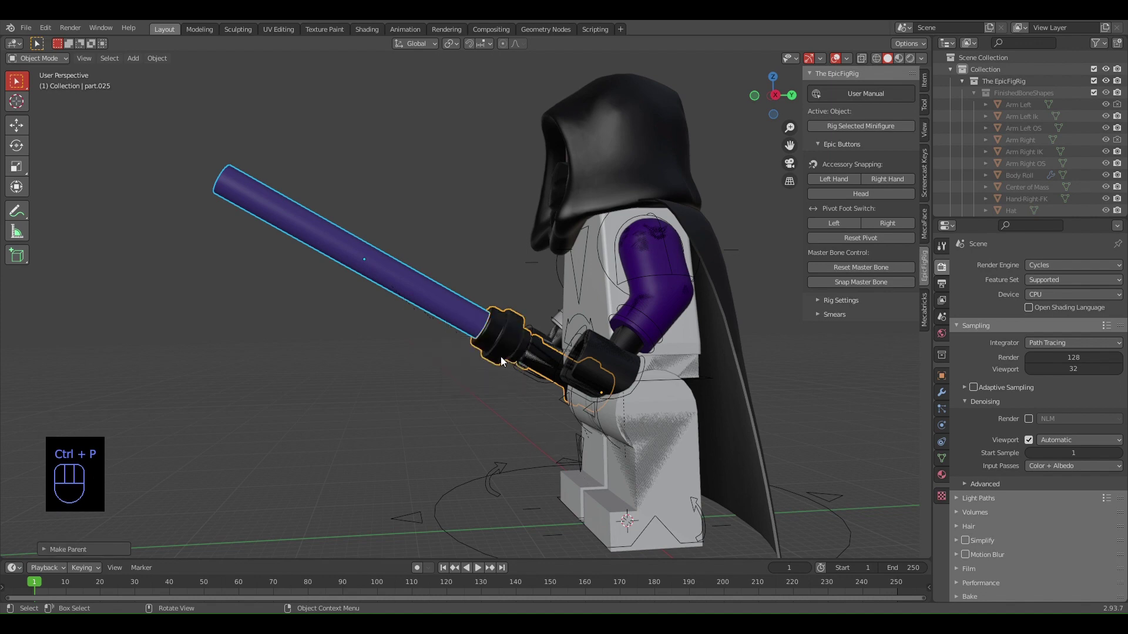
scroll(449, 370, "down", 3)
scroll(530, 322, "up", 7)
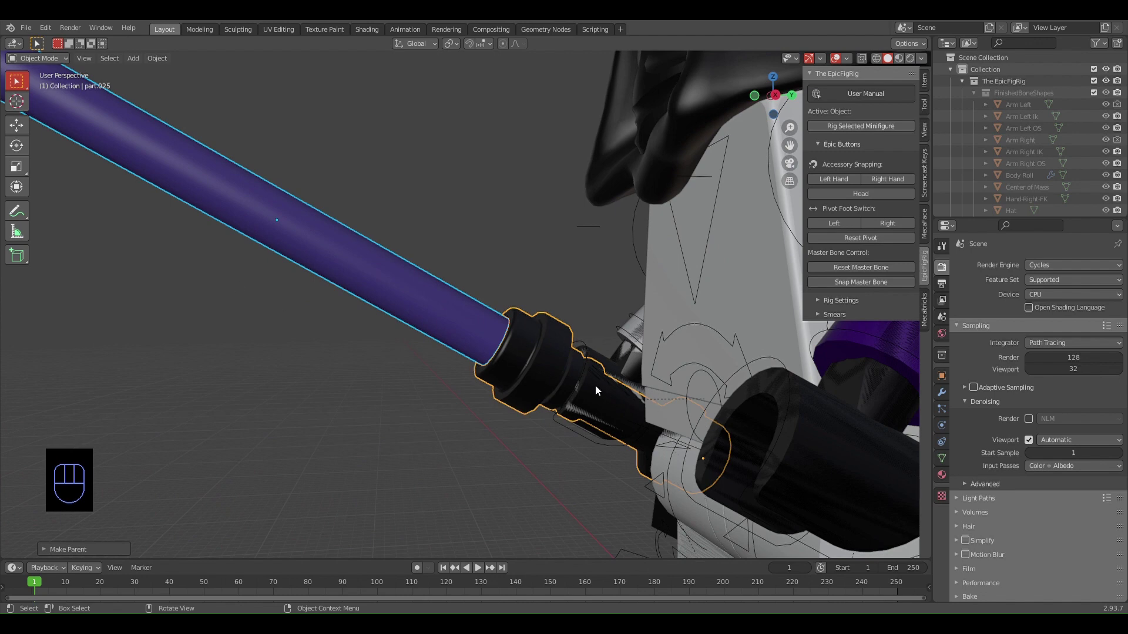
scroll(359, 366, "down", 5)
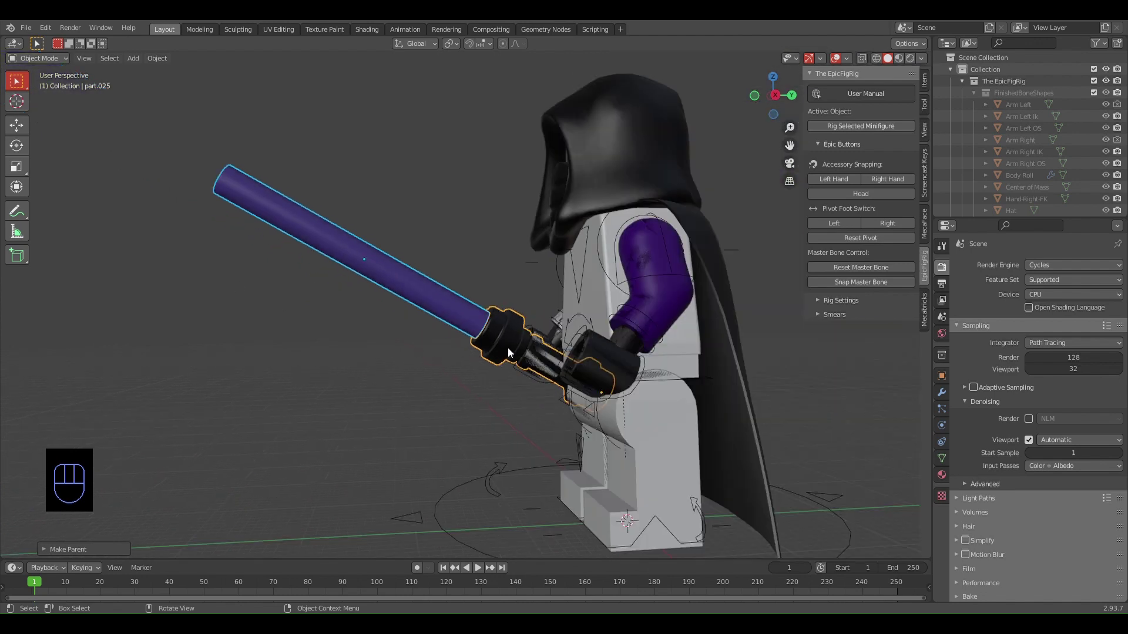
scroll(509, 344, "up", 2)
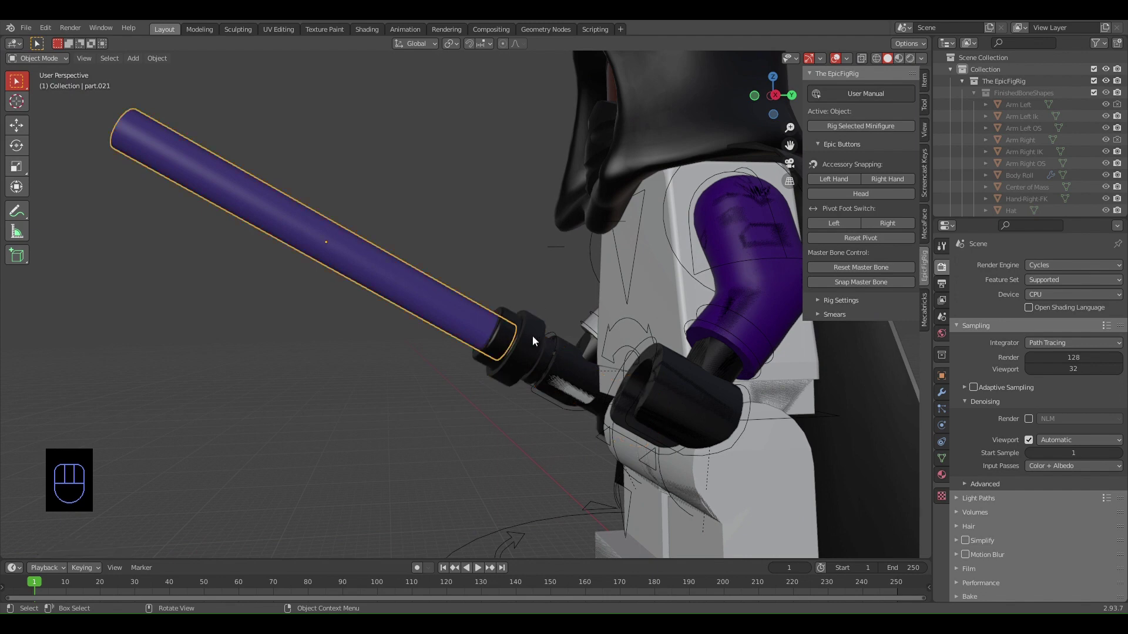
- Parent the hilt to the minifigure's hand with Object (Keep Transform)
left_click(542, 339)
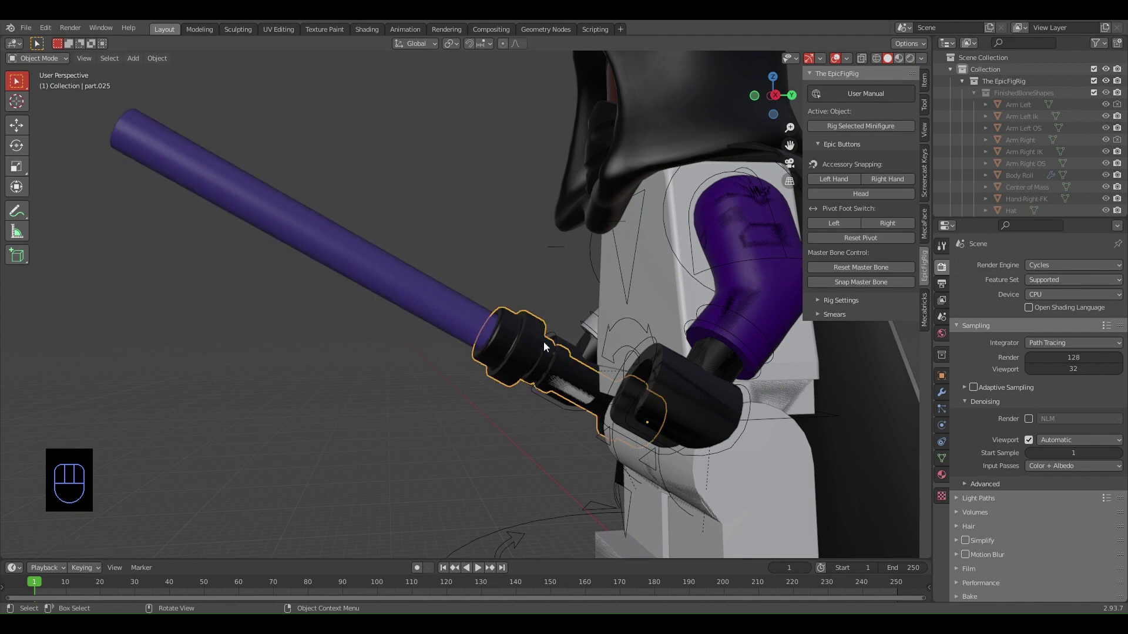
left_click(583, 367, "shift")
key("ctrl+p")
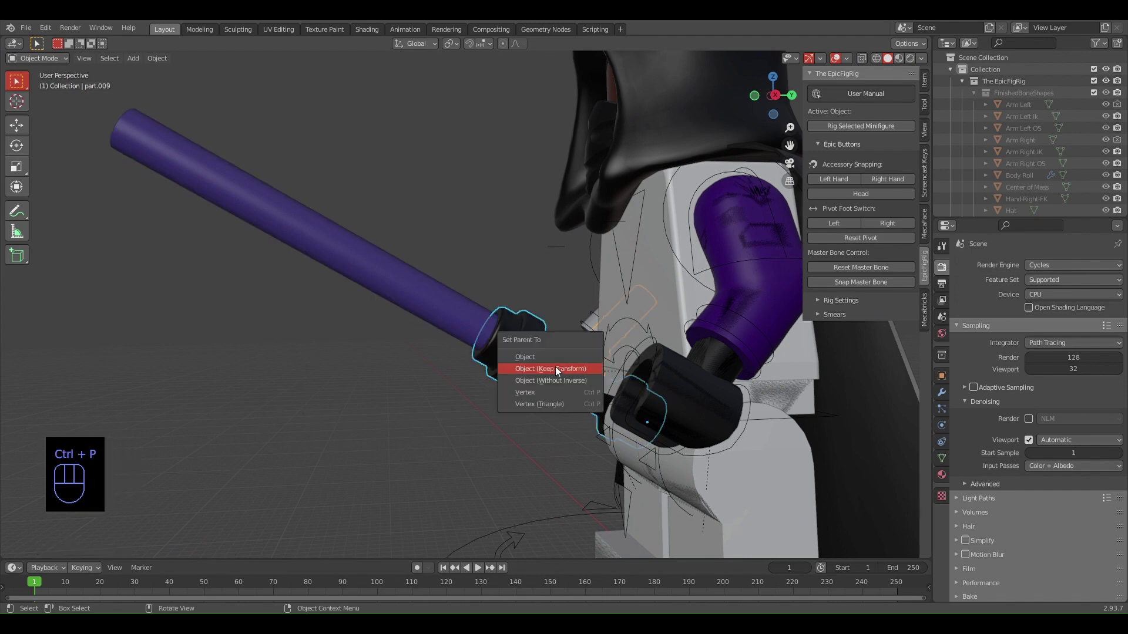
left_click(536, 368)
mouse_move(498, 375)
middle_mouse_down()
mouse_move(429, 354)
mouse_move(500, 372)
middle_mouse_up()
scroll(500, 372, "down", 3)
scroll(512, 357, "up", 6)
scroll(597, 304, "down", 4)
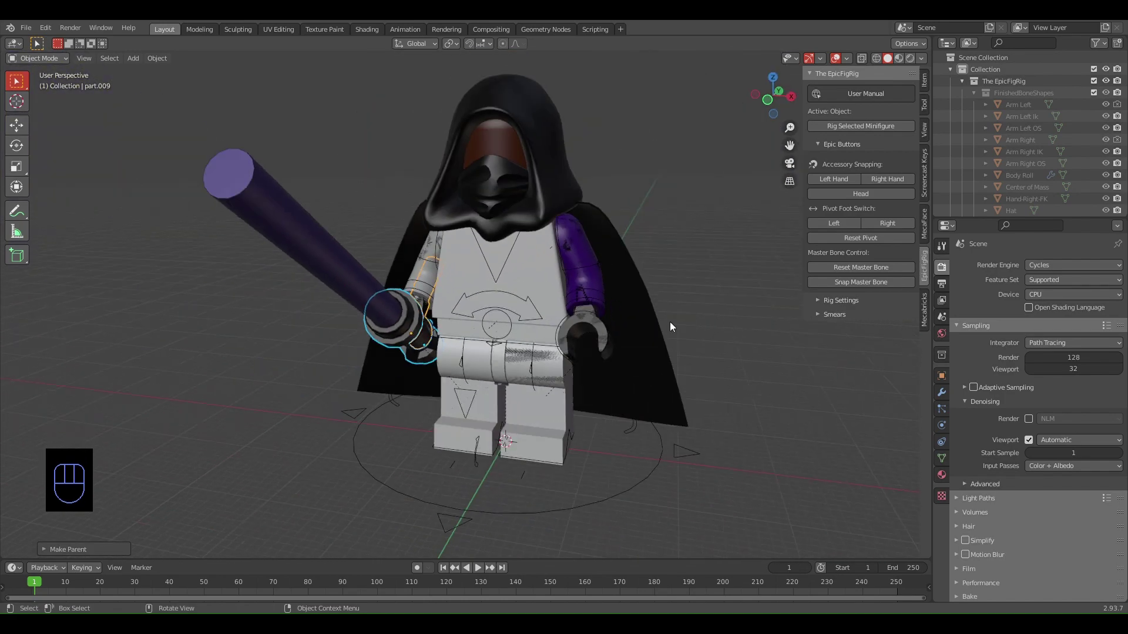
middle_click_drag(691, 329, 236, 361)
- Parent the cape to the torso, keeping its transform
left_click(743, 376)
middle_click_drag(850, 392, 558, 295)
left_click(558, 295, "shift")
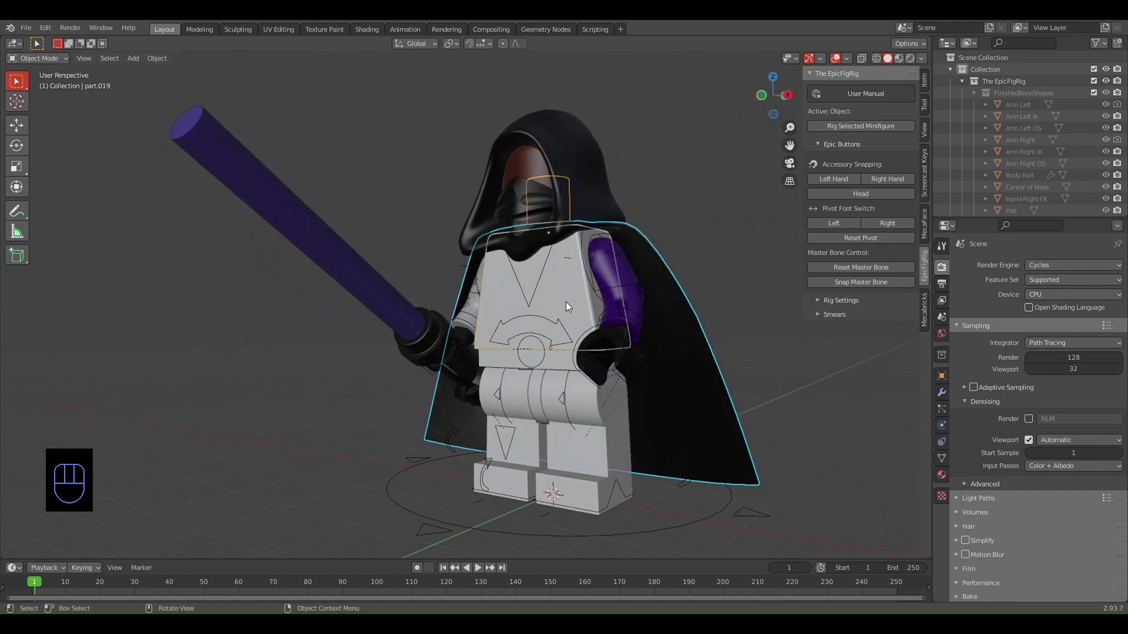
key("ctrl+p")
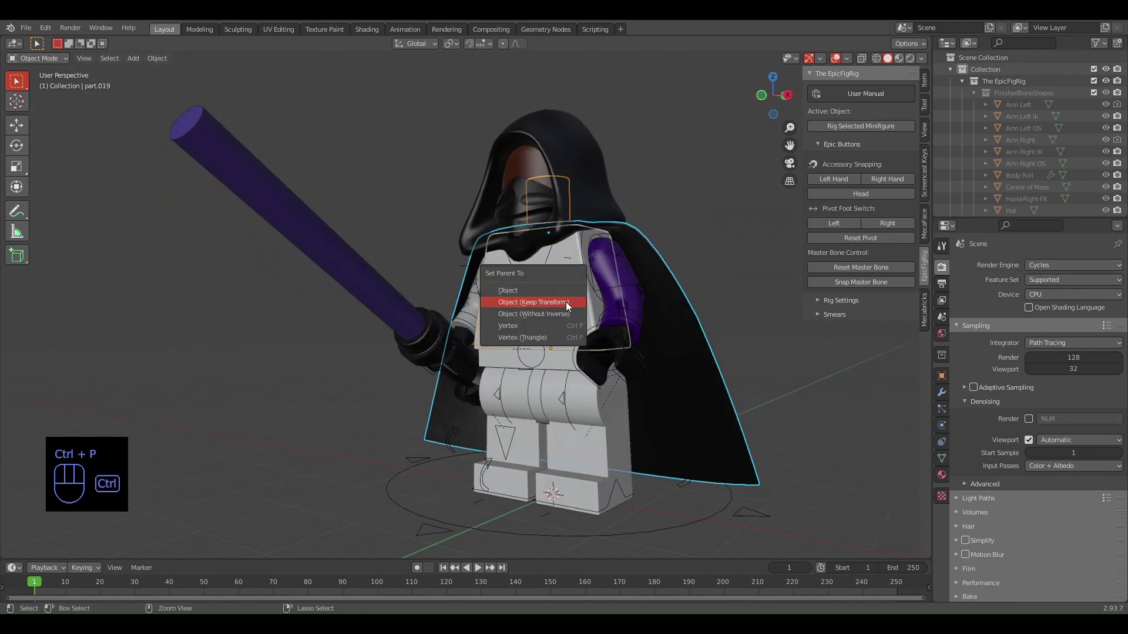
left_click(515, 302)
scroll(513, 189, "up", 3)
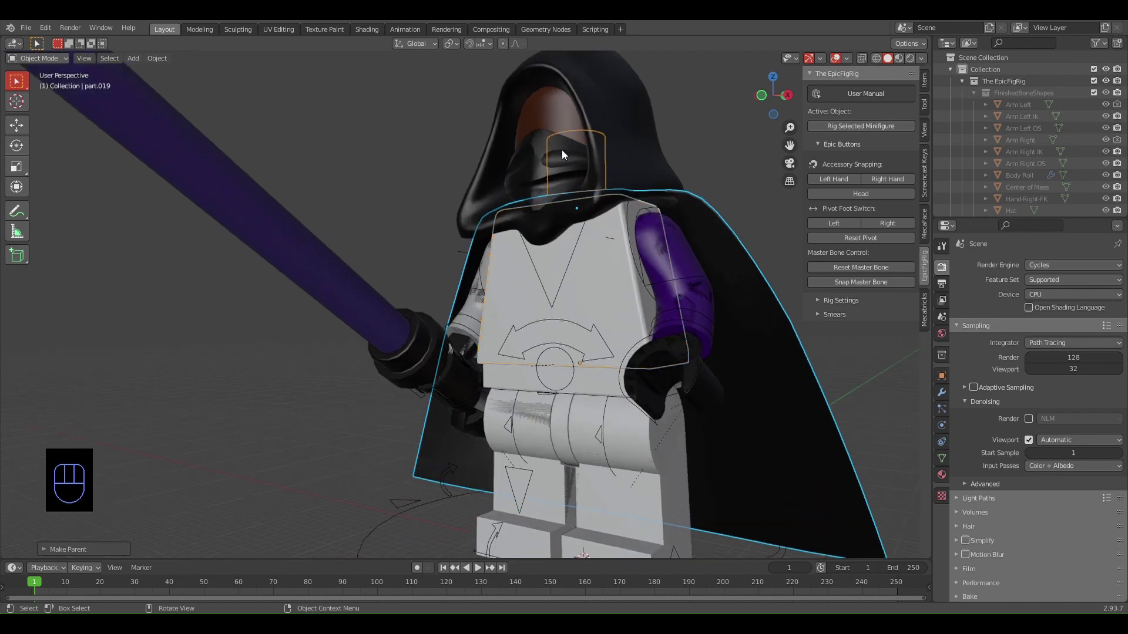
- Parent the hood to the head, keeping its transform
left_click(576, 88)
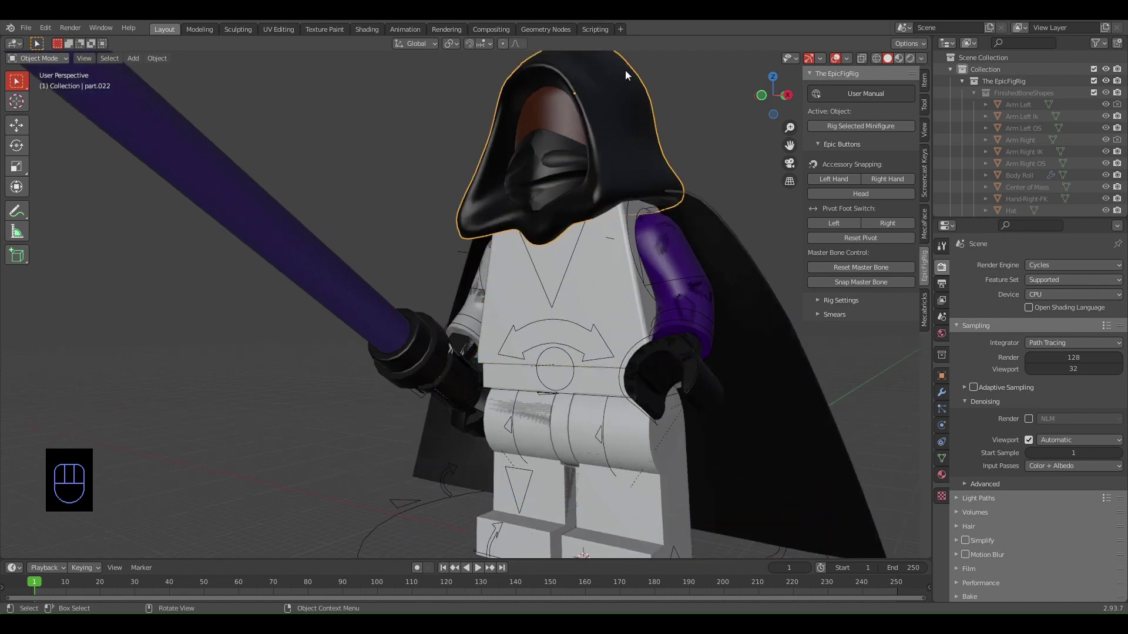
left_click(549, 120, "shift")
key("ctrl+p")
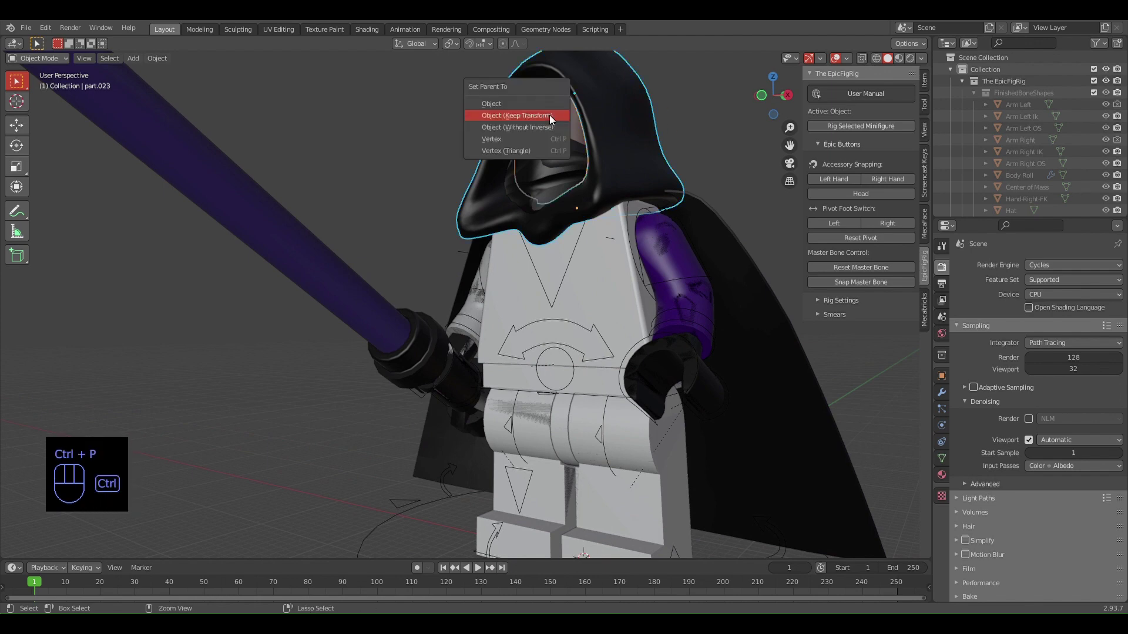
left_click(506, 116)
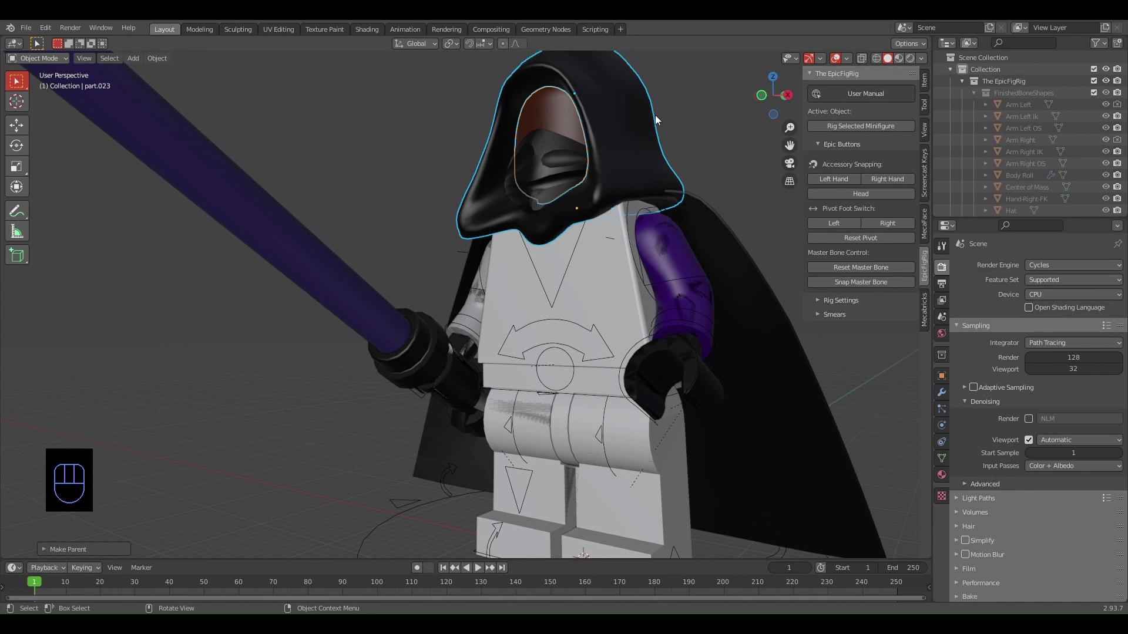
- Parent the face mask to the head, keeping its transform
left_click(540, 168)
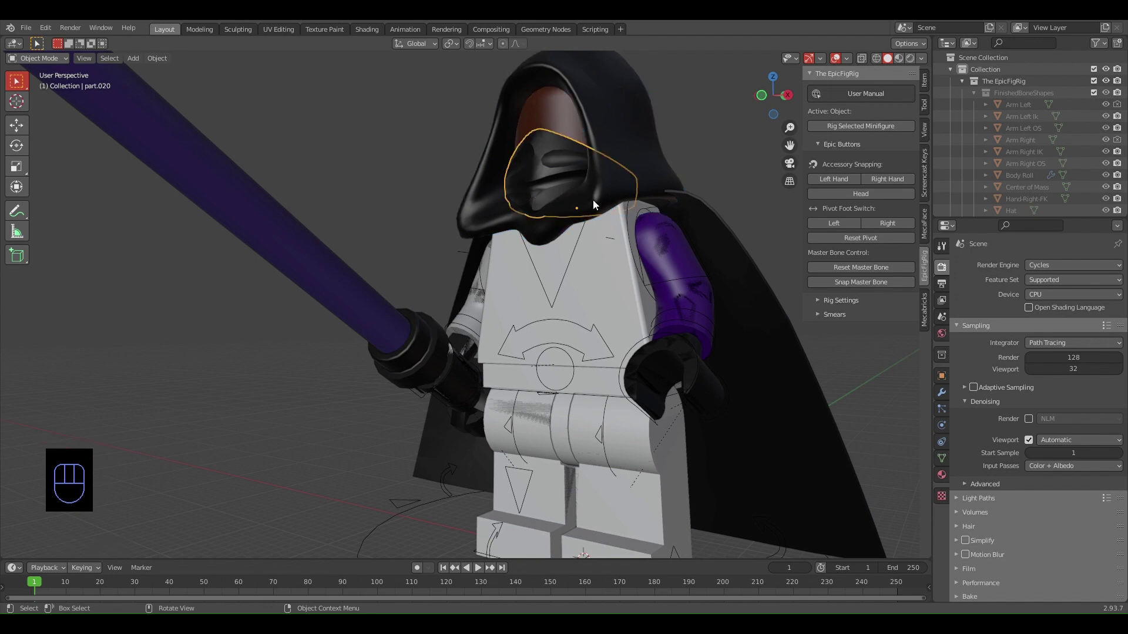
left_click(561, 115, "shift")
key("ctrl+p")
left_click(505, 120)
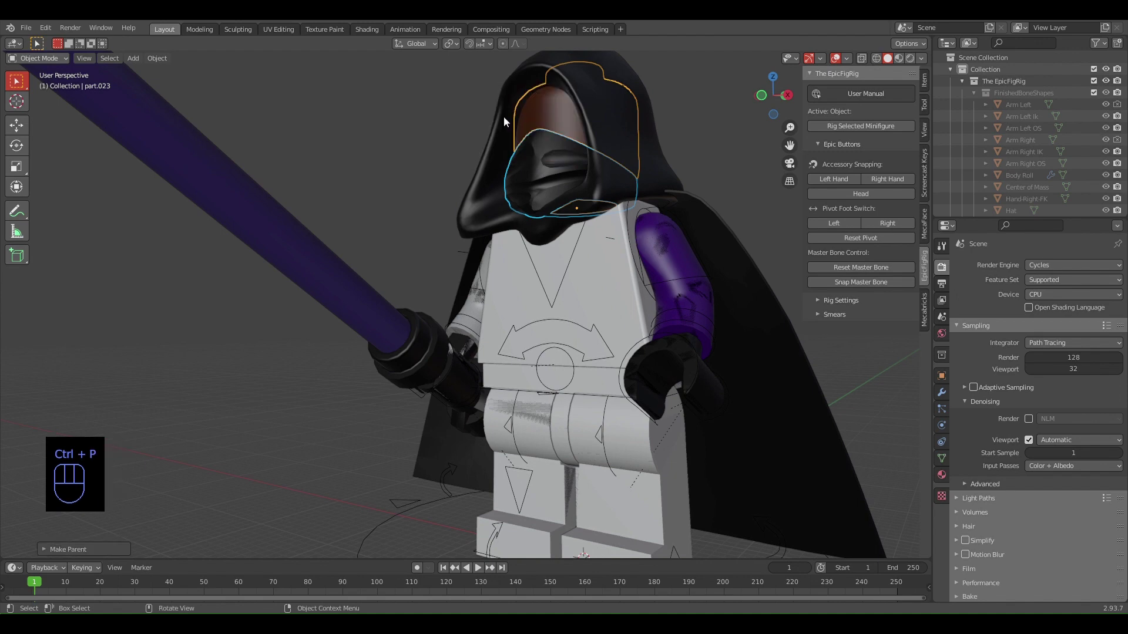
scroll(624, 318, "down", 3)
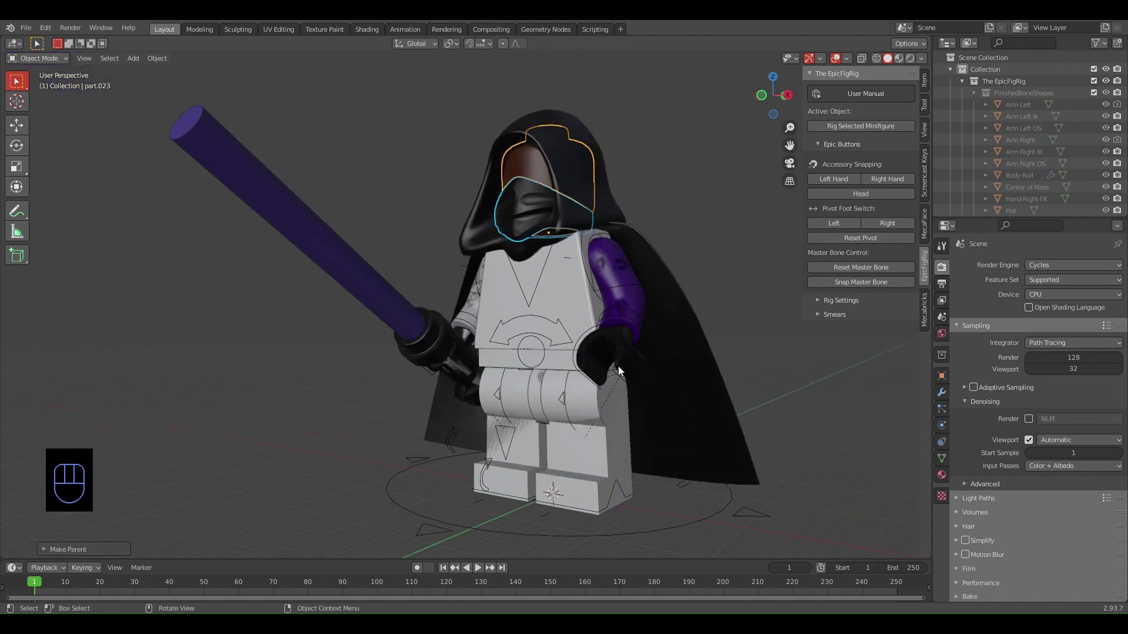
middle_click_drag(232, 366, 444, 393)
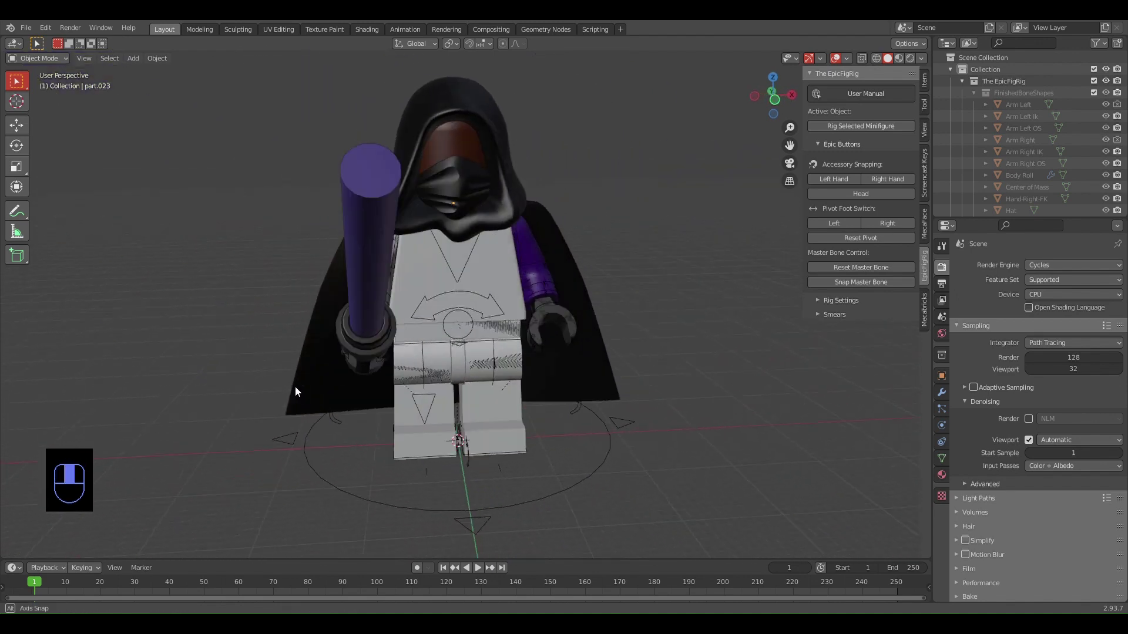
left_click(53, 57)
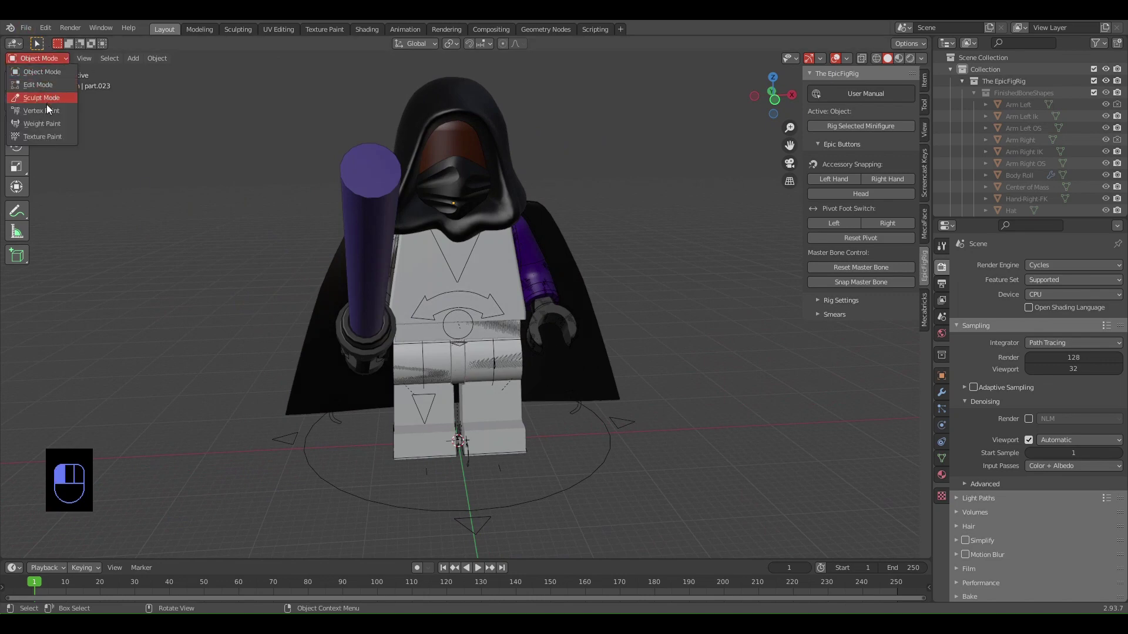
- Select the FinishedRig, rotate its torso bone in Pose Mode, then return to Object Mode
left_click(453, 290)
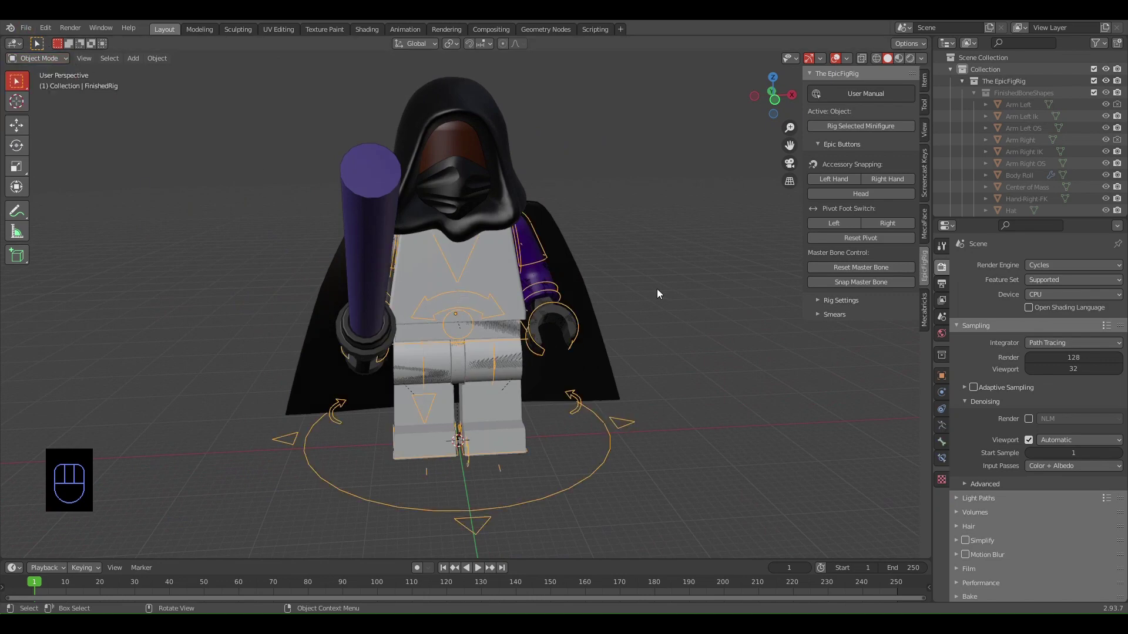
left_click(53, 101)
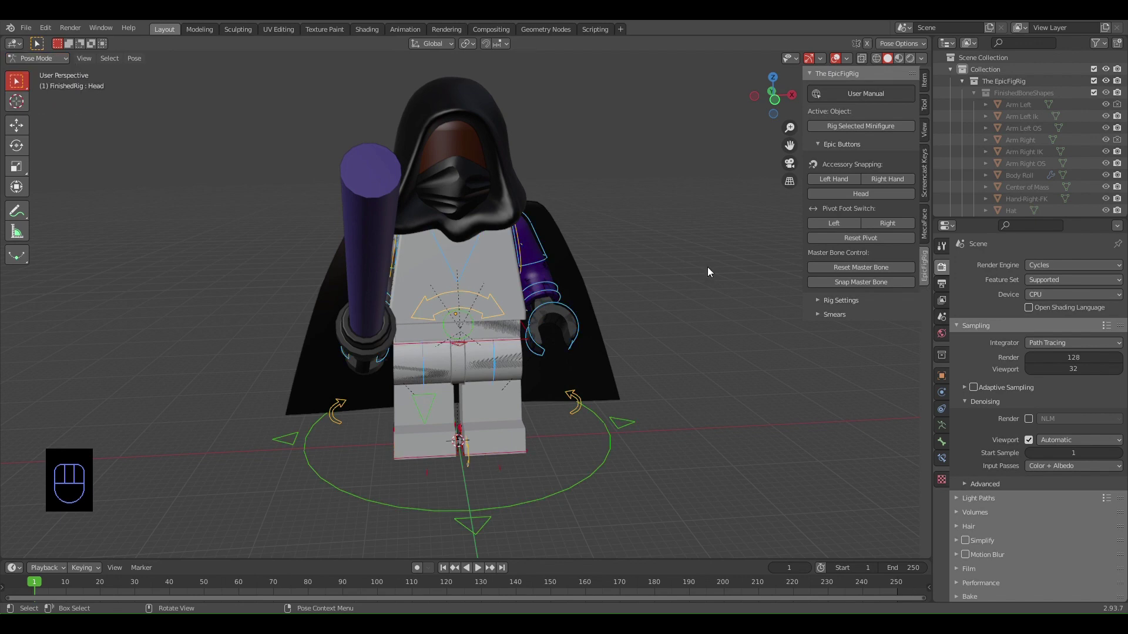
key("ctrl+Tab")
key("ctrl+Tab")
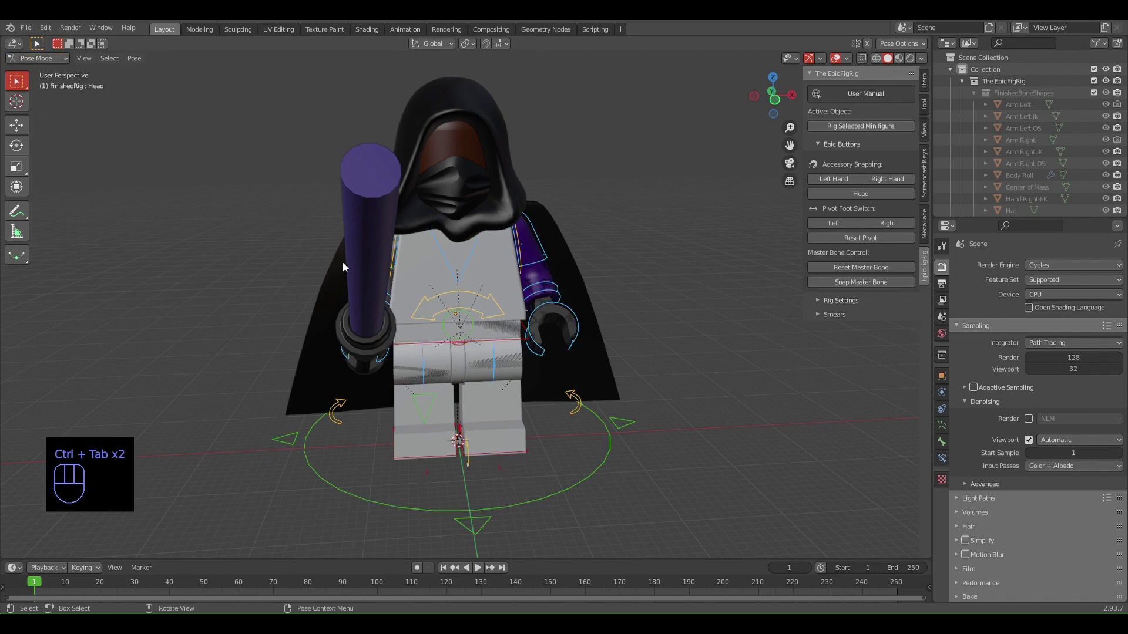
middle_click_drag(659, 270, 586, 268)
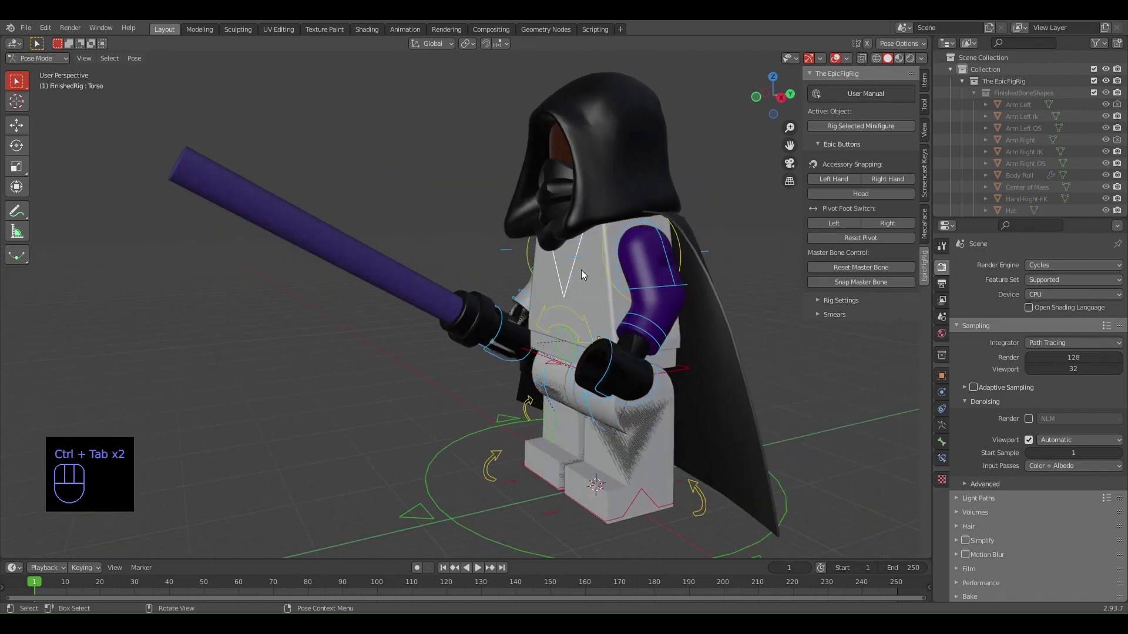
key("r")
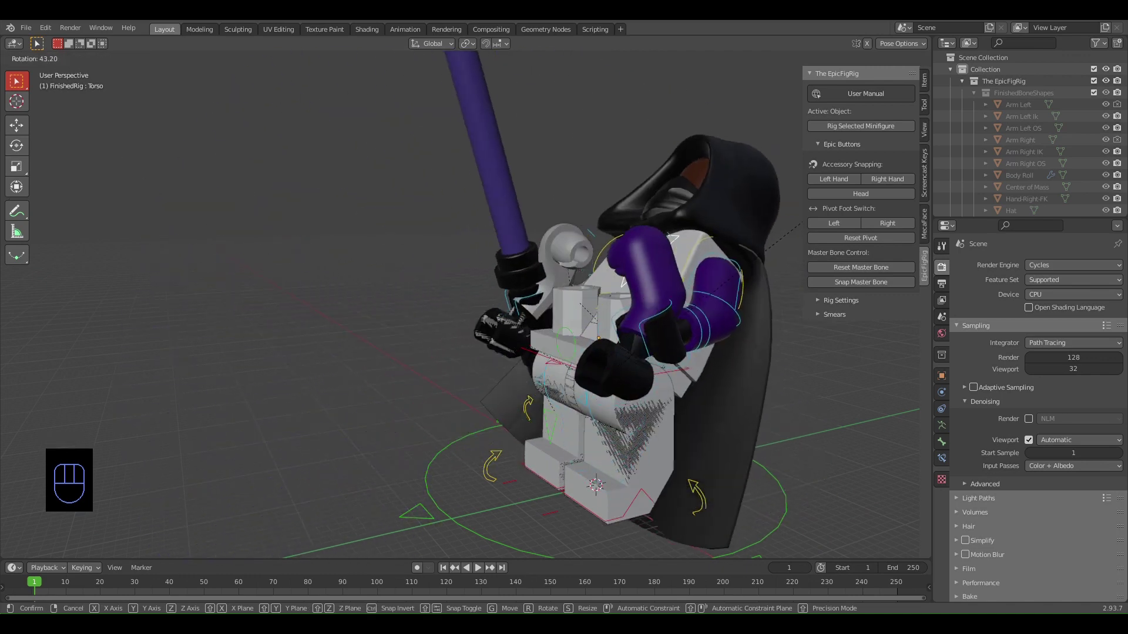
left_click(50, 139)
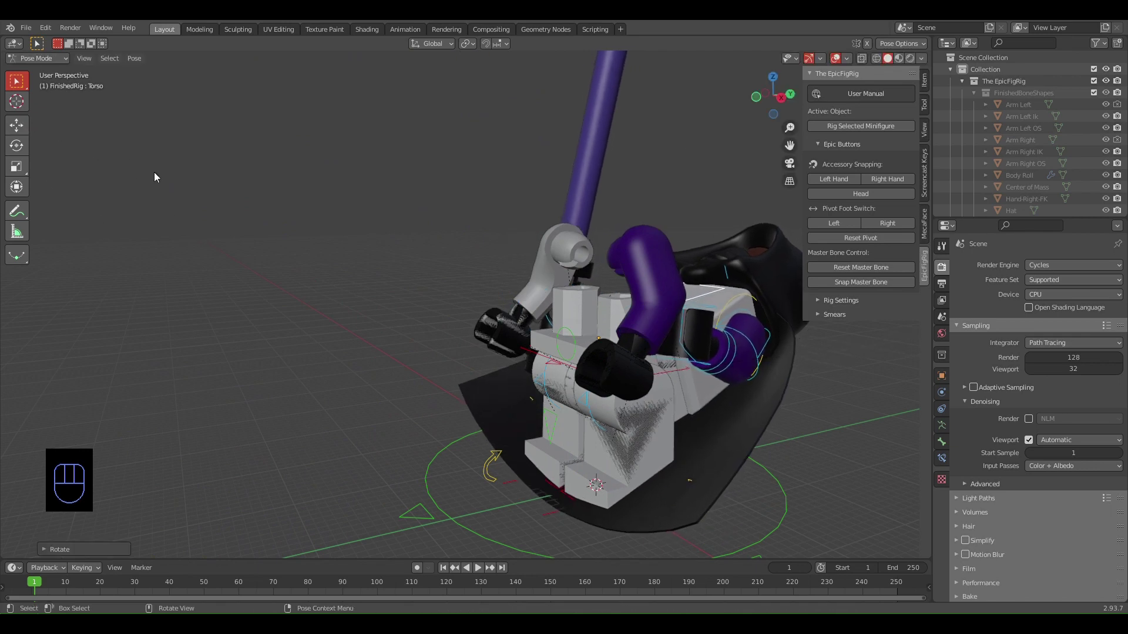
key("ctrl+Tab")
- Delete the two selected objects and scale the ground plane up twice into a wide floor
key("x")
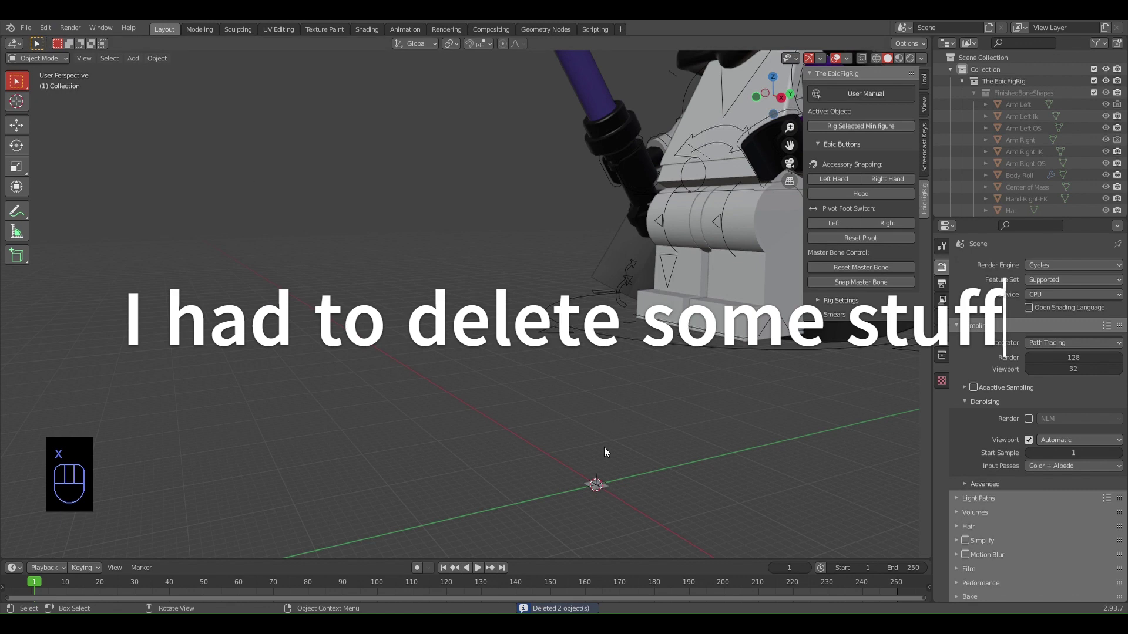
key("s")
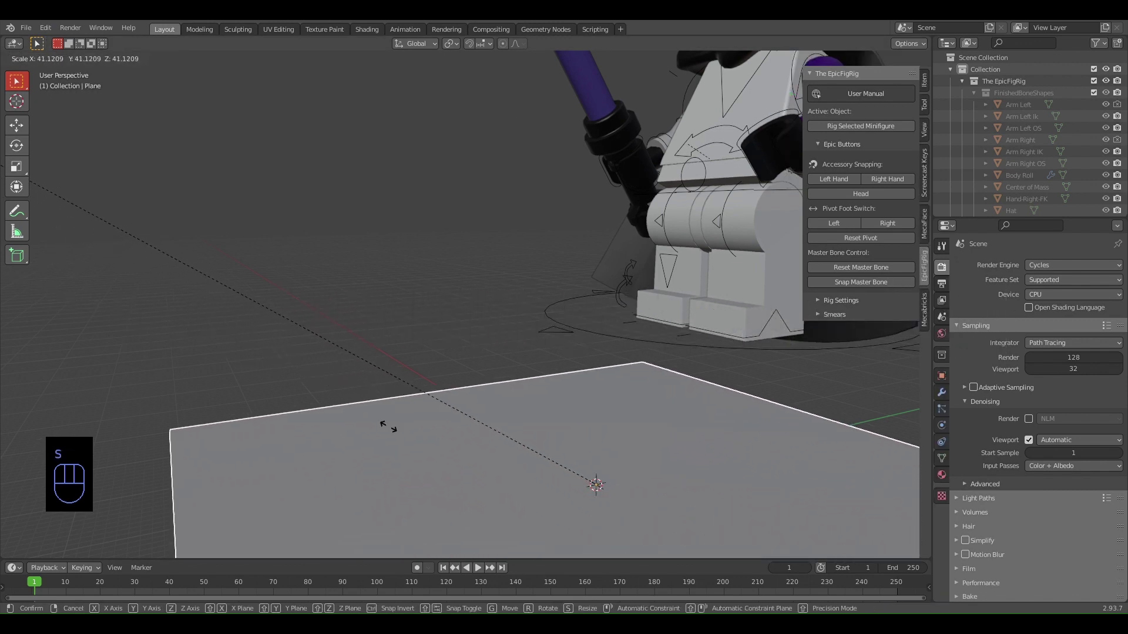
left_click(576, 460)
key("s")
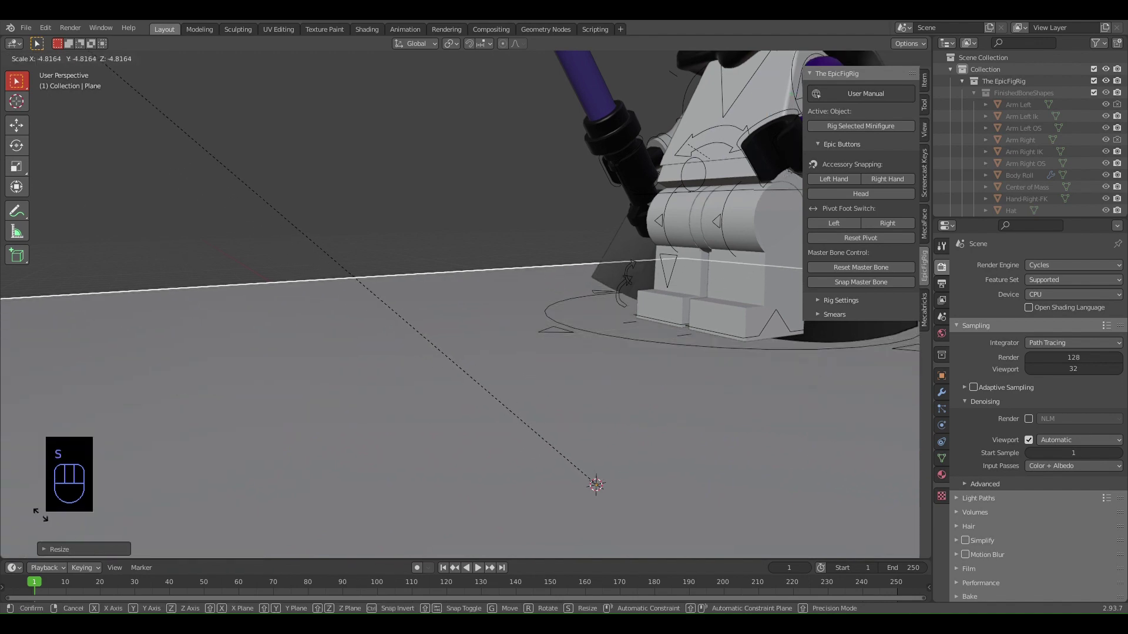
left_click(252, 194)
- Select the minifigure's rig
scroll(523, 421, "down", 3)
scroll(523, 422, "down", 3)
scroll(558, 387, "up", 5)
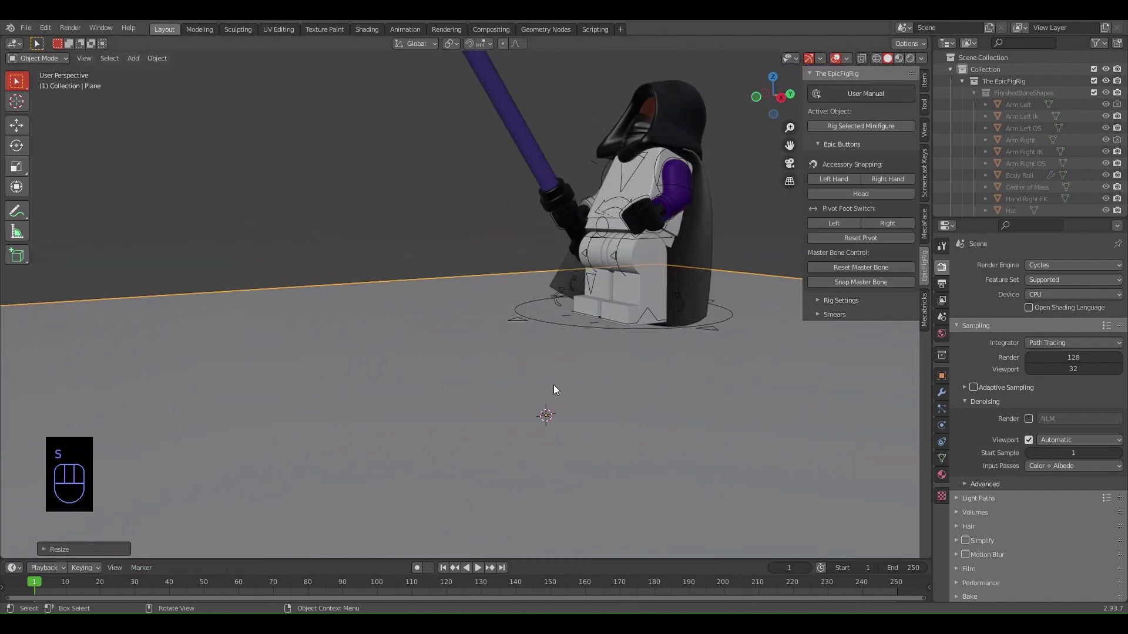
left_click(530, 321)
- Enter Pose Mode and clear the rig's location with Alt+G
key("ctrl+Tab")
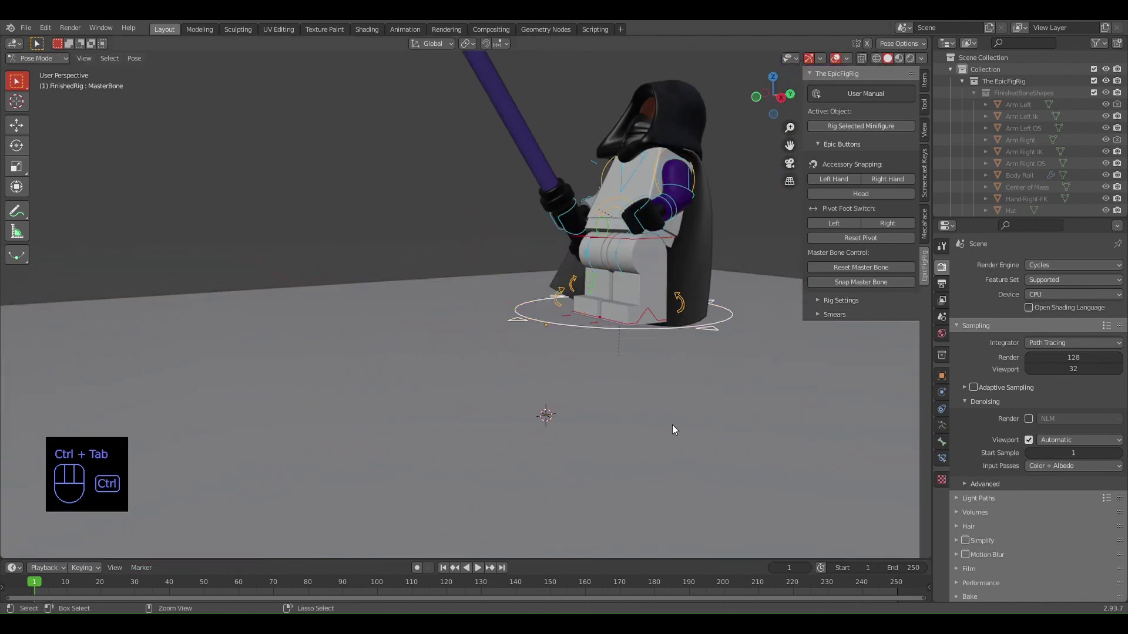
scroll(621, 312, "down", 3)
scroll(621, 312, "up", 5)
scroll(621, 312, "down", 2)
middle_click_drag(360, 273, 461, 258)
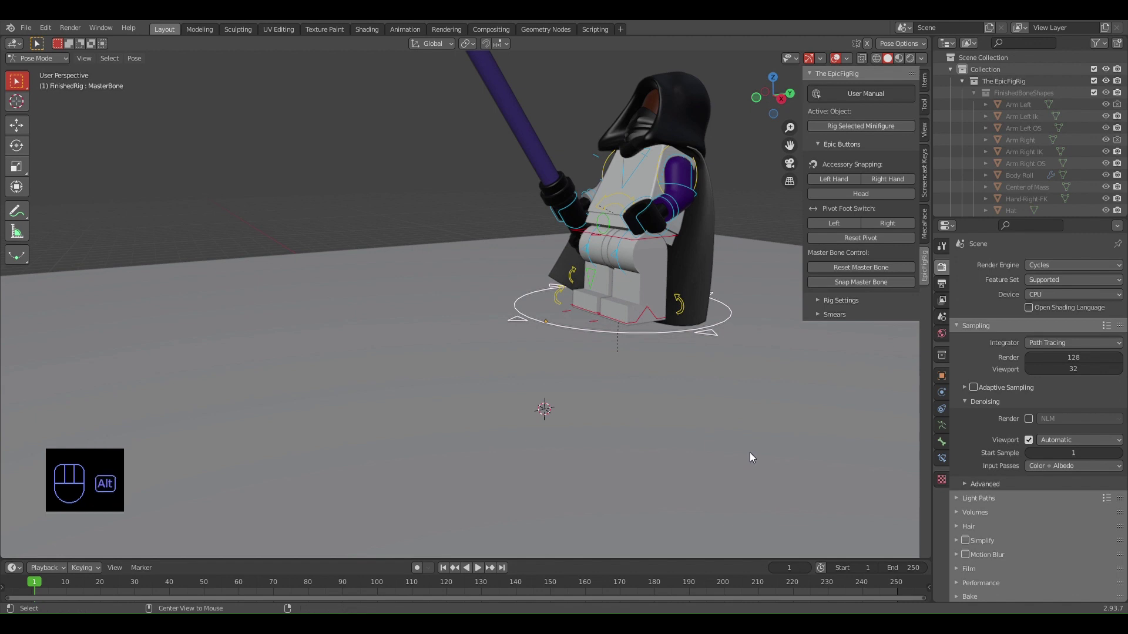
key("alt+g")
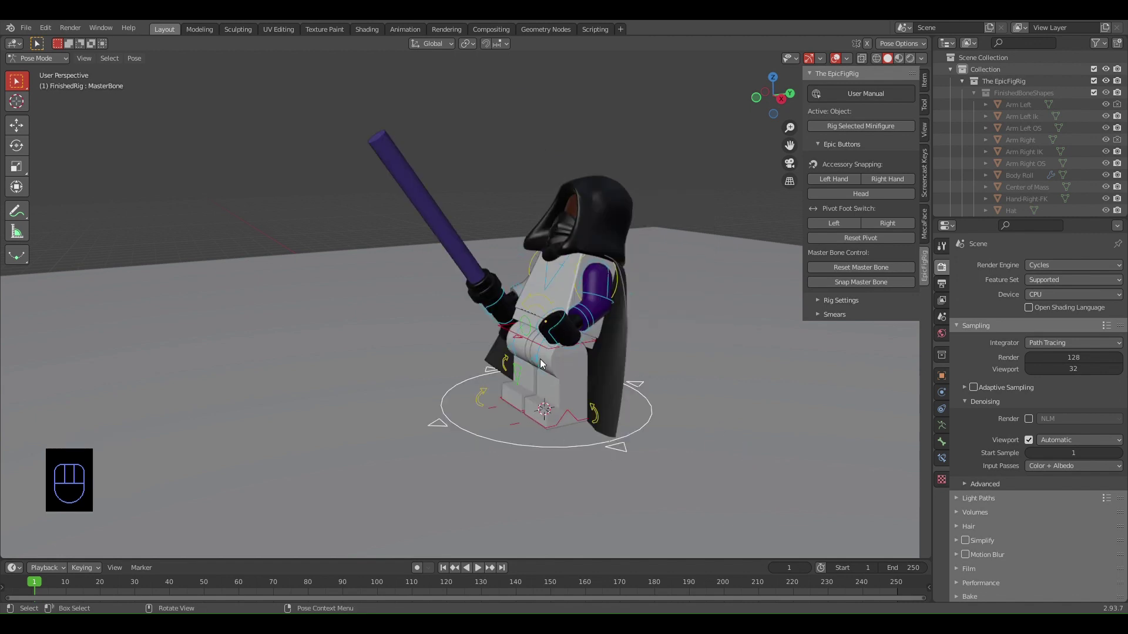
- Reset the Torso bone's position and rotate it slightly
left_click(555, 275)
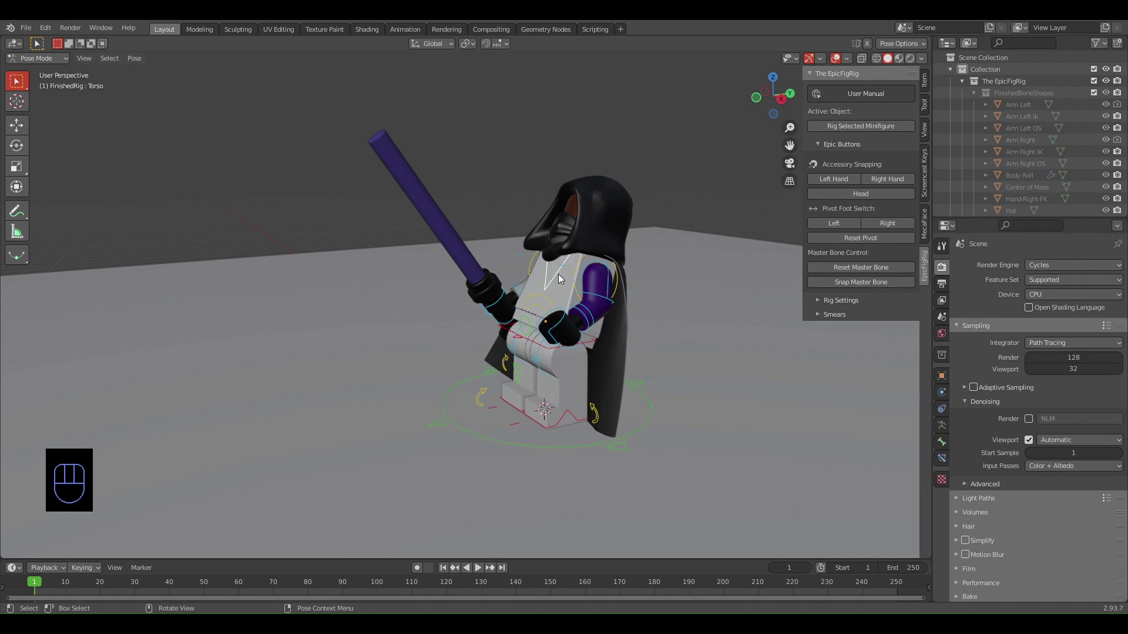
key("alt")
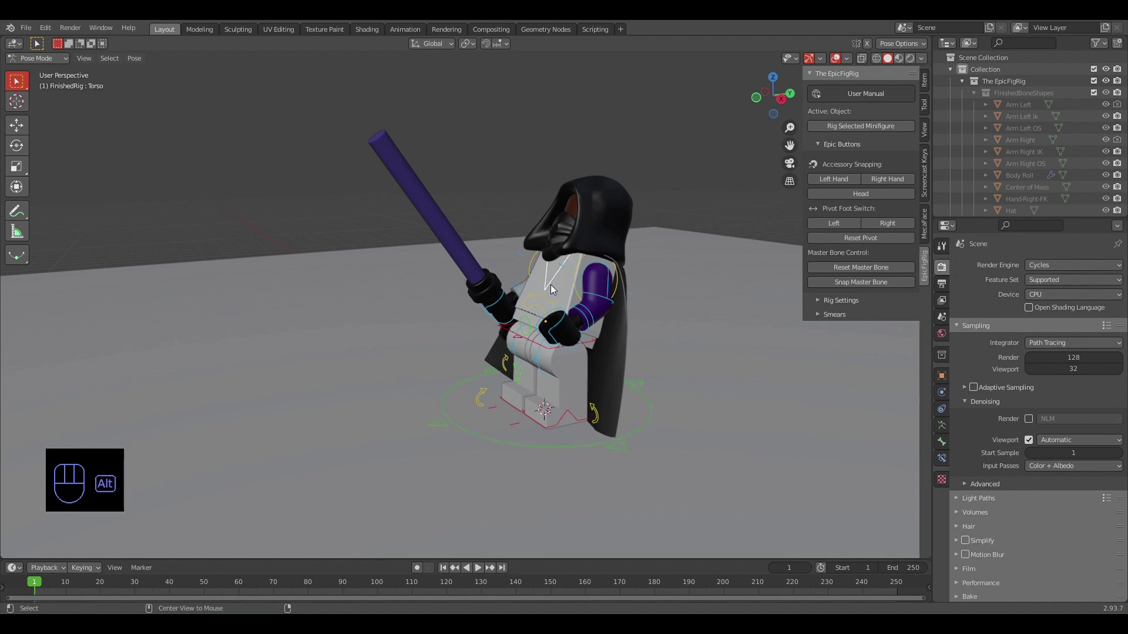
key("alt+g")
key("r")
left_click(571, 256)
scroll(544, 269, "up", 6)
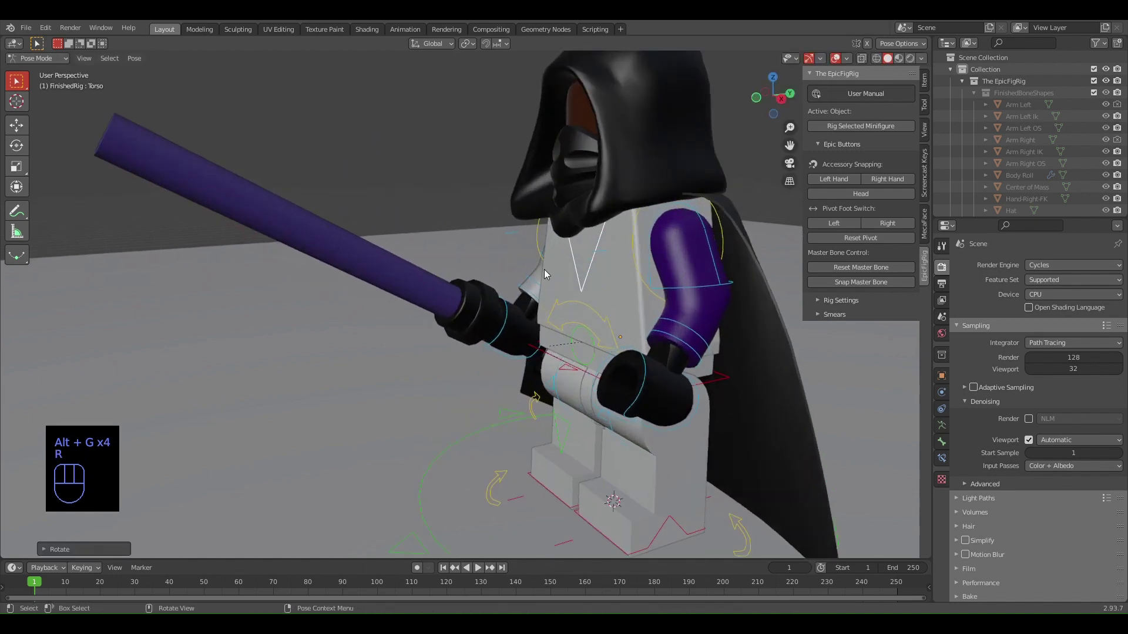
scroll(544, 269, "down", 5)
middle_click_drag(411, 306, 431, 265)
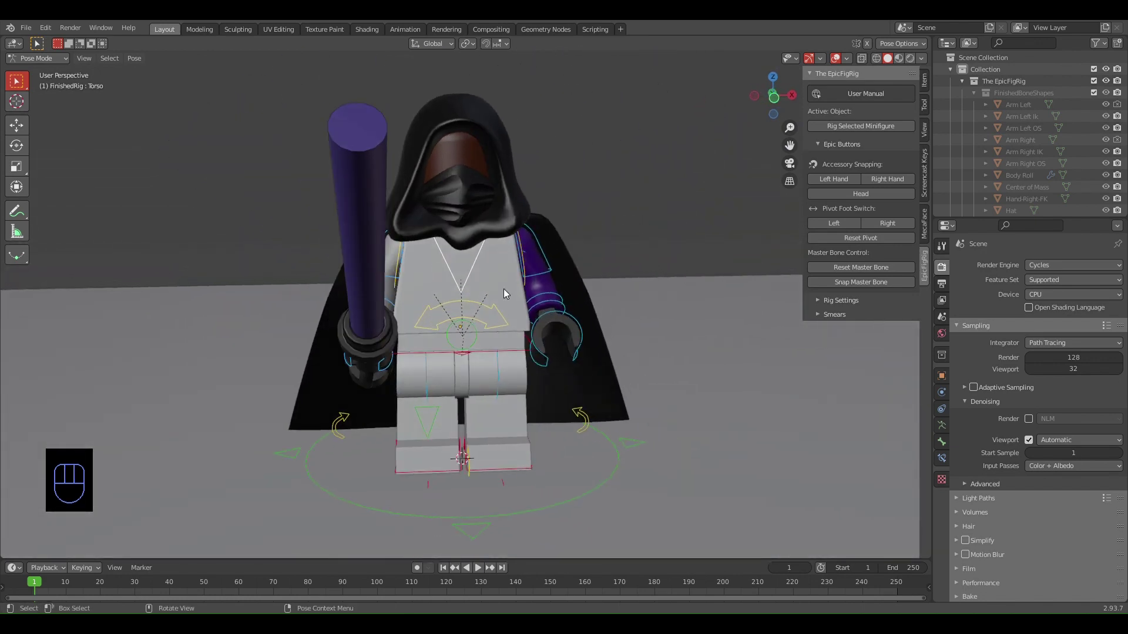
middle_click_drag(561, 276, 503, 248)
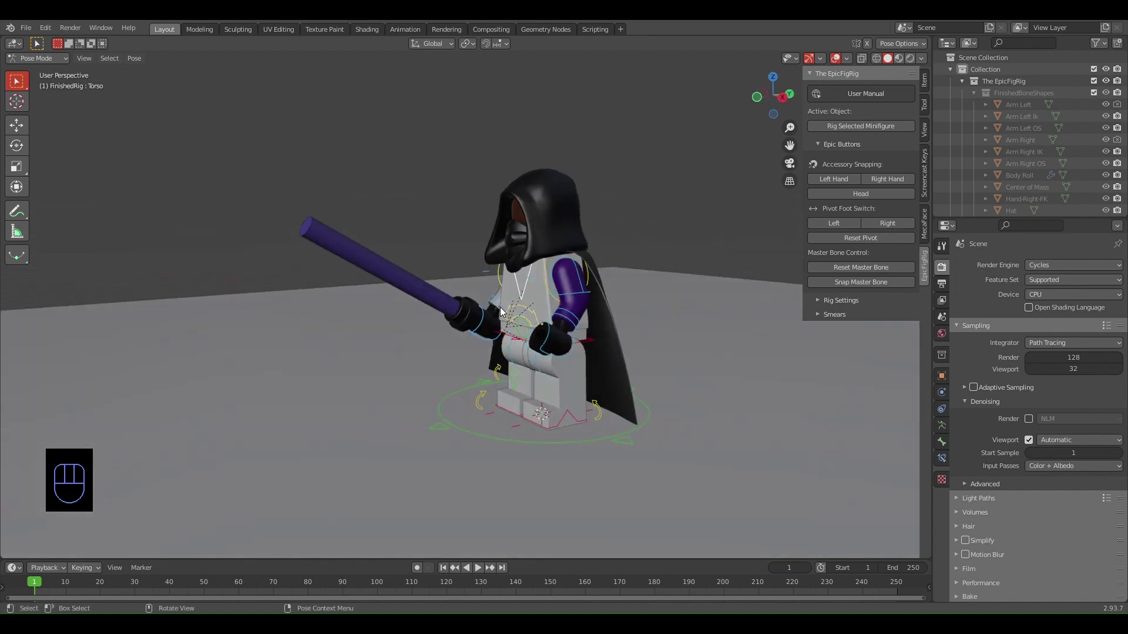
- Rotate the Right Arm bone several times to raise and tilt the saber
middle_click_drag(500, 306, 734, 362)
left_click(348, 291)
key("r")
left_click(561, 121)
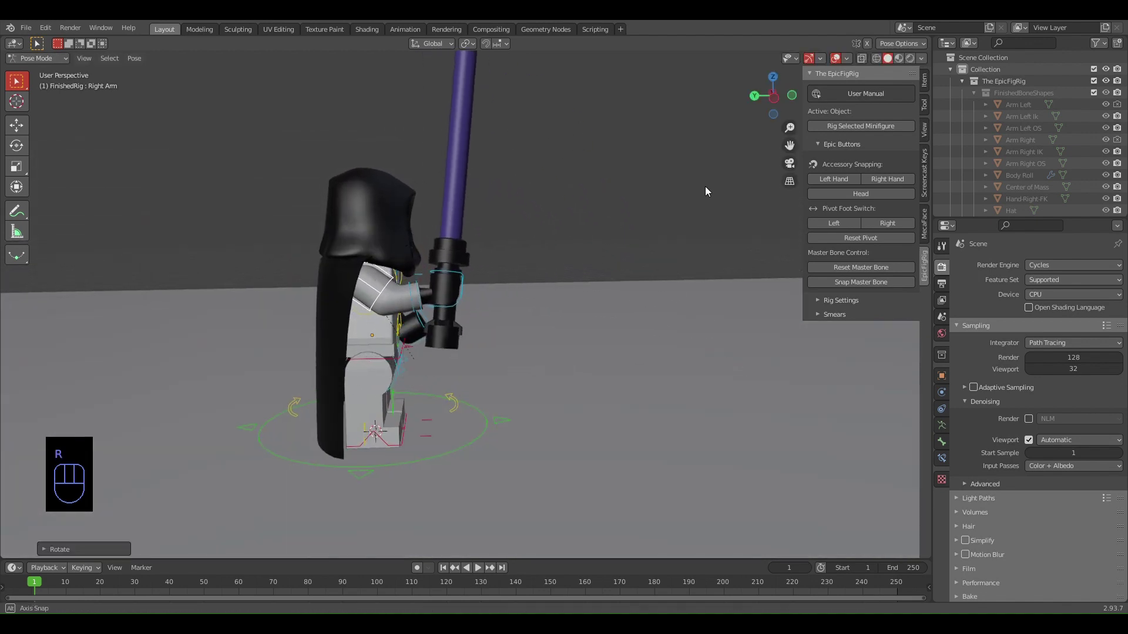
middle_click_drag(689, 184, 591, 199)
middle_click_drag(379, 269, 676, 281)
key("r")
left_click(881, 508)
key("r")
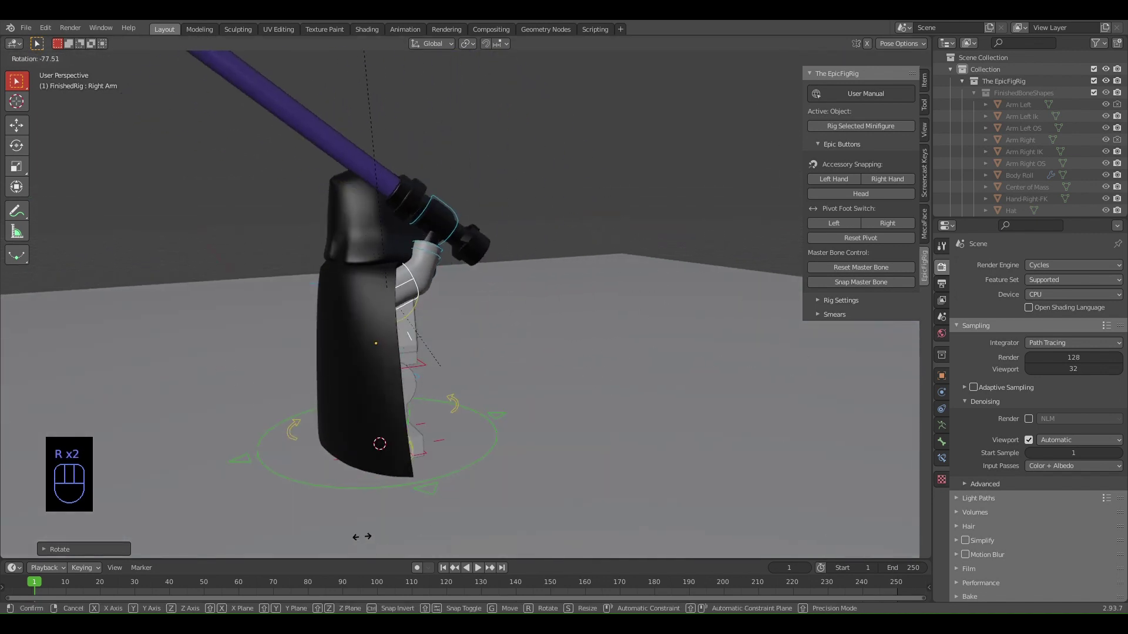
left_click(517, 276)
middle_click_drag(517, 276, 420, 306)
- Rotate the Right Arm Socket Control around the global Z axis
left_click(351, 303)
middle_click_drag(351, 303, 610, 323)
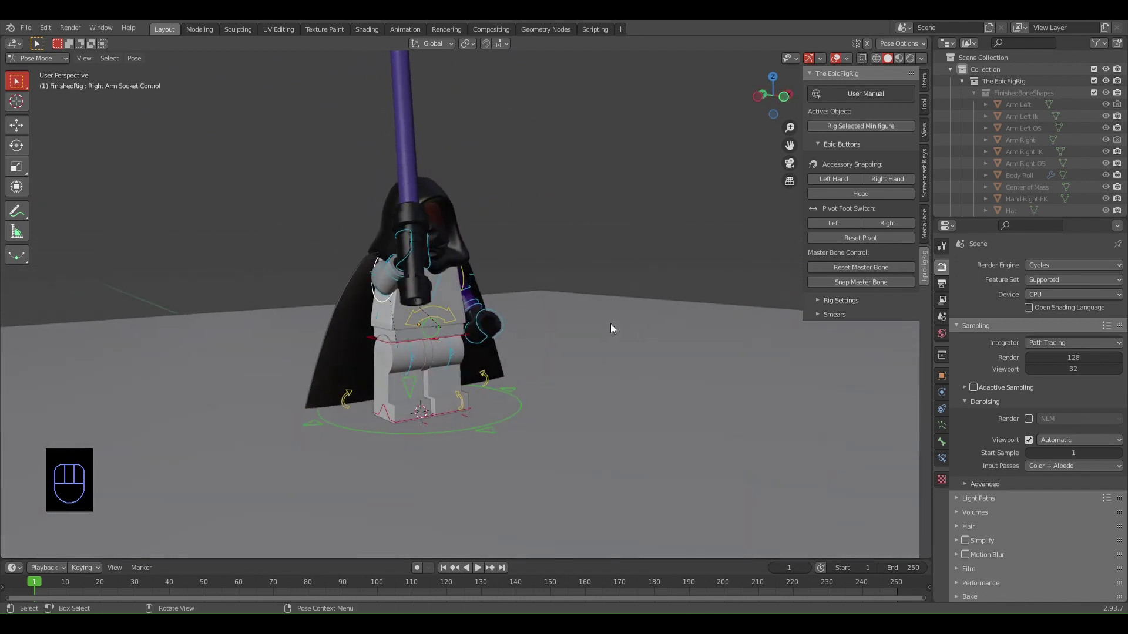
key("r")
key("z")
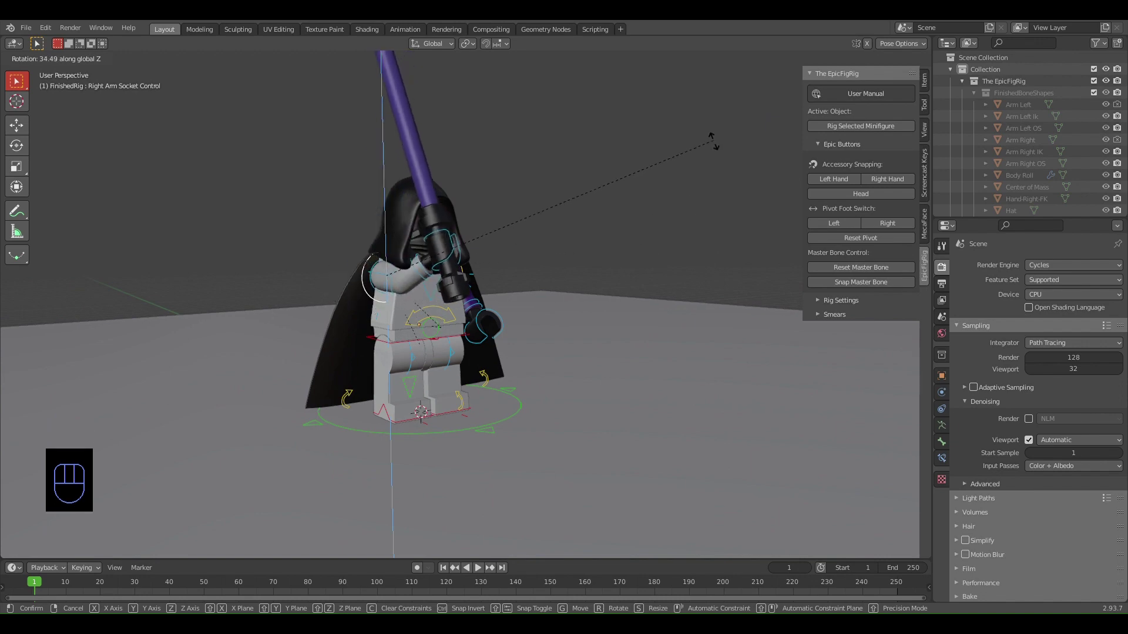
left_click(652, 466)
middle_click_drag(652, 466, 453, 398)
- Rotate the Torso Rock bone to angle the body, then deselect it
left_click(454, 399)
key("r")
key("Escape")
middle_click_drag(679, 470, 508, 301)
left_click(493, 303)
key("r")
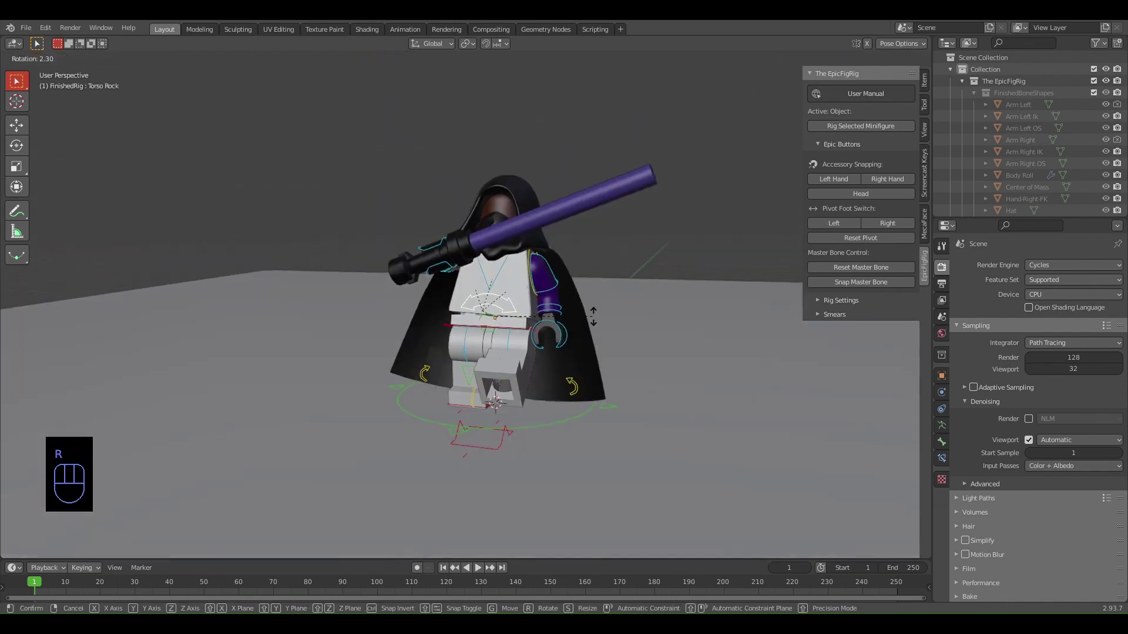
left_click(593, 317)
middle_click_drag(634, 334, 232, 334)
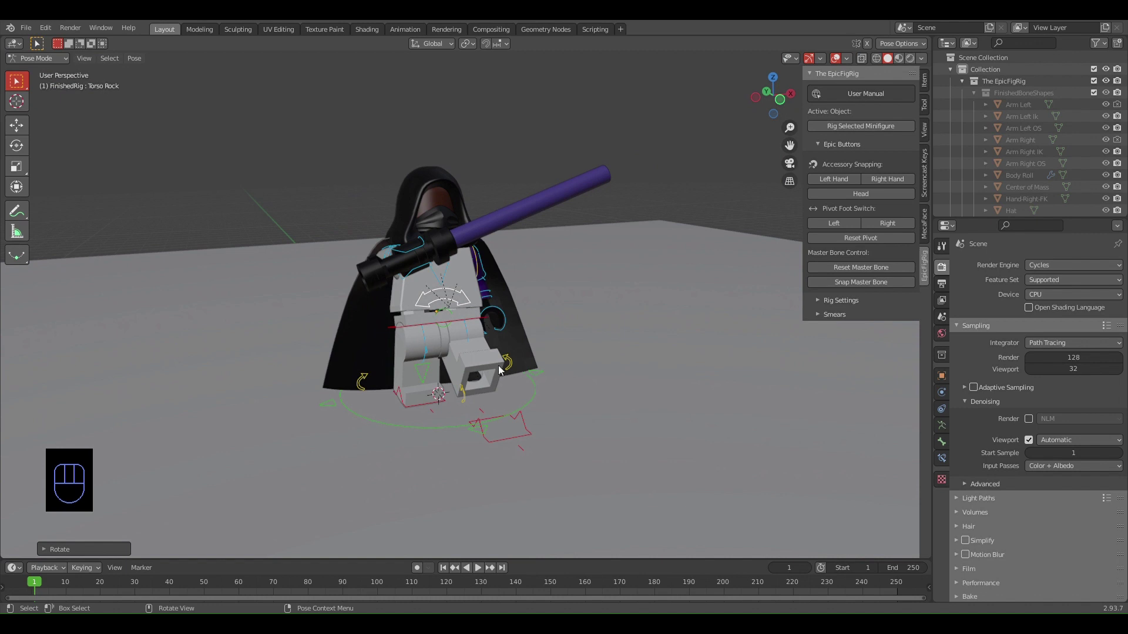
left_click(488, 214)
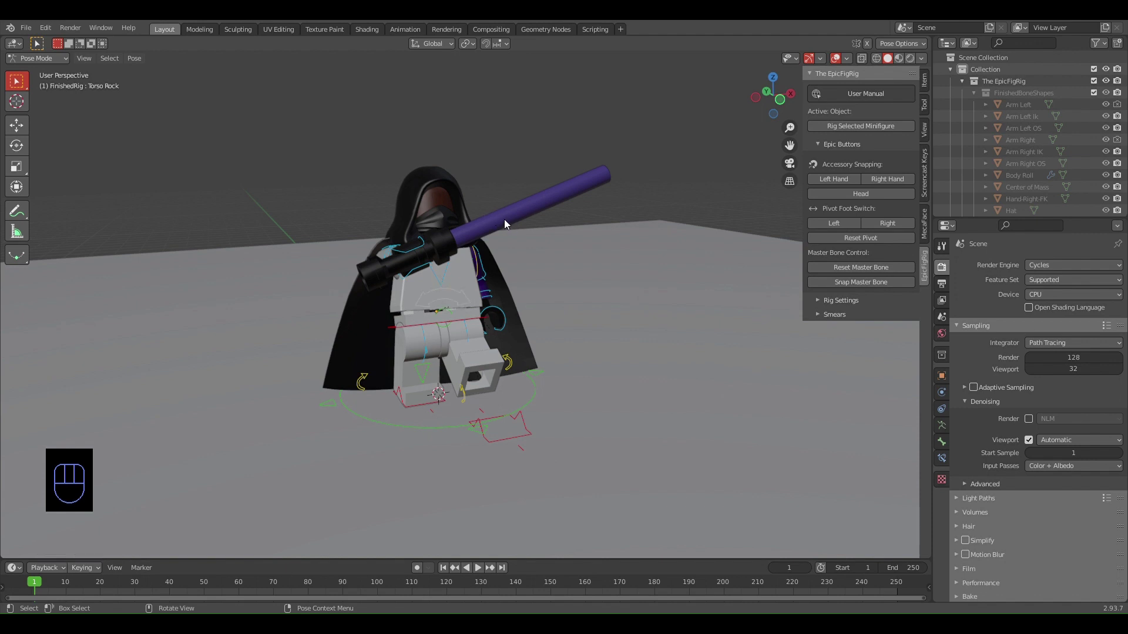
- In Object Mode, remove the blade's material slot and switch to Material Preview
key("ctrl+Tab")
left_click(646, 316)
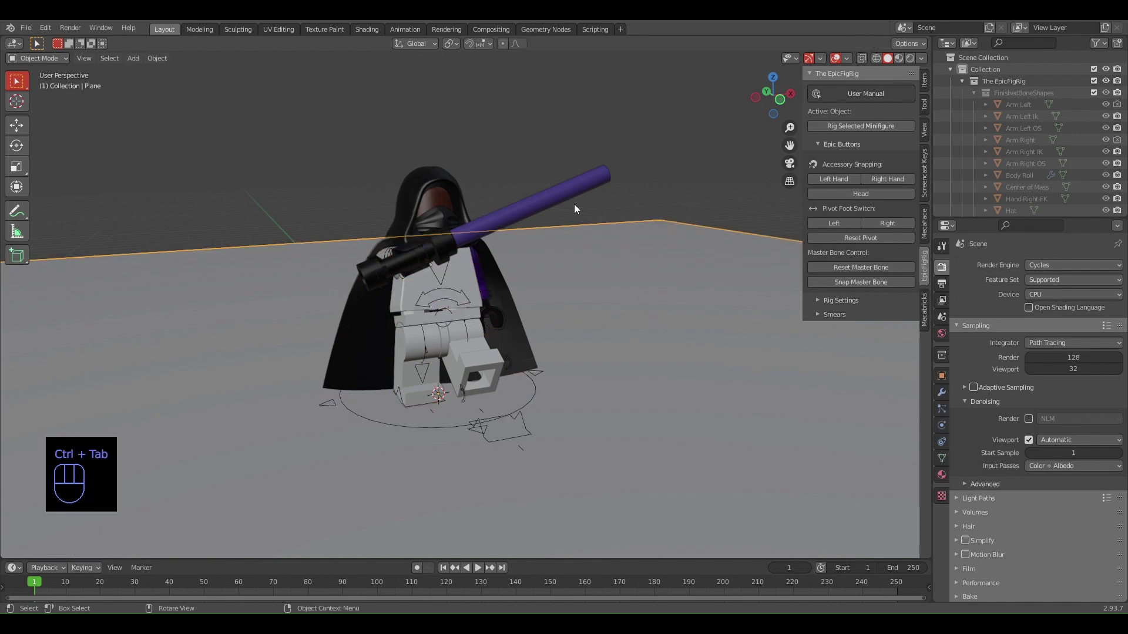
left_click(541, 201)
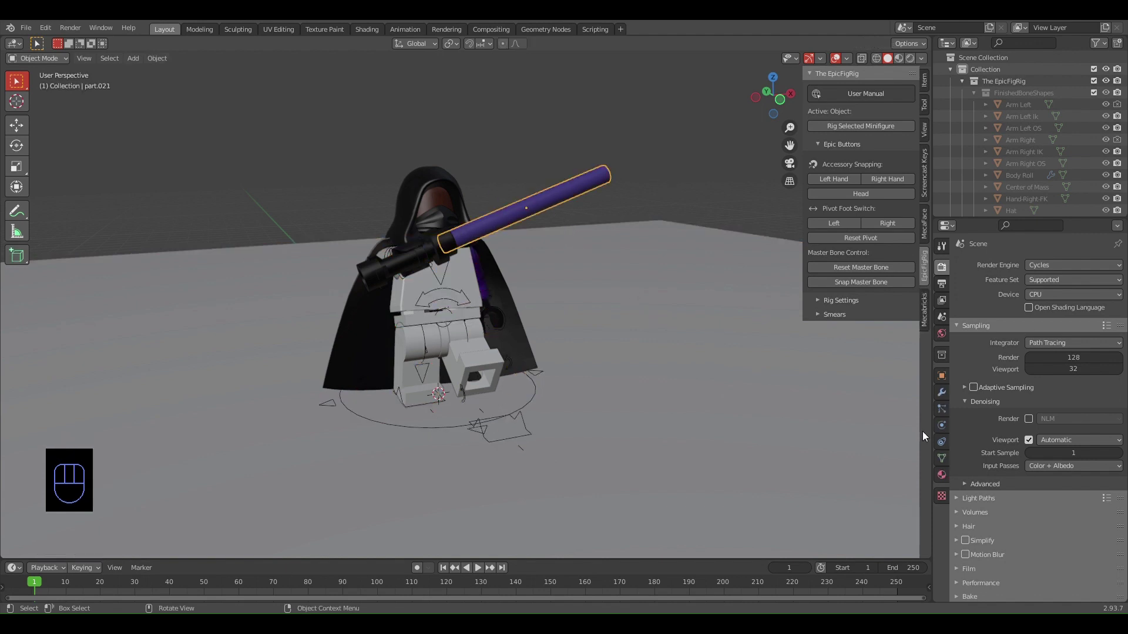
left_click(941, 474)
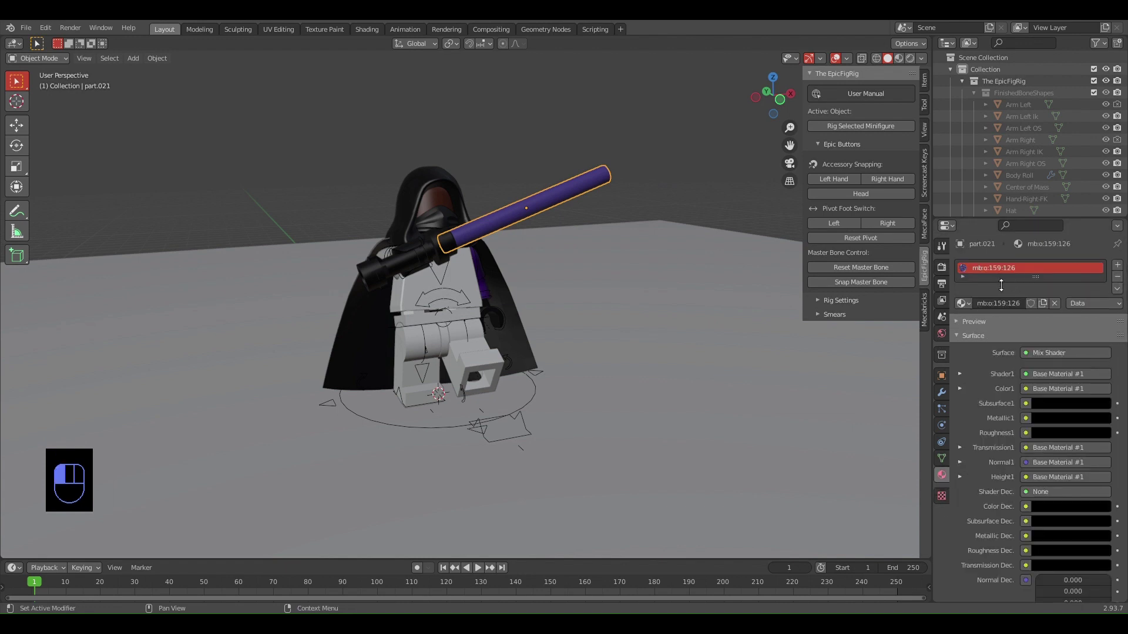
left_click_drag(1006, 293, 1005, 395)
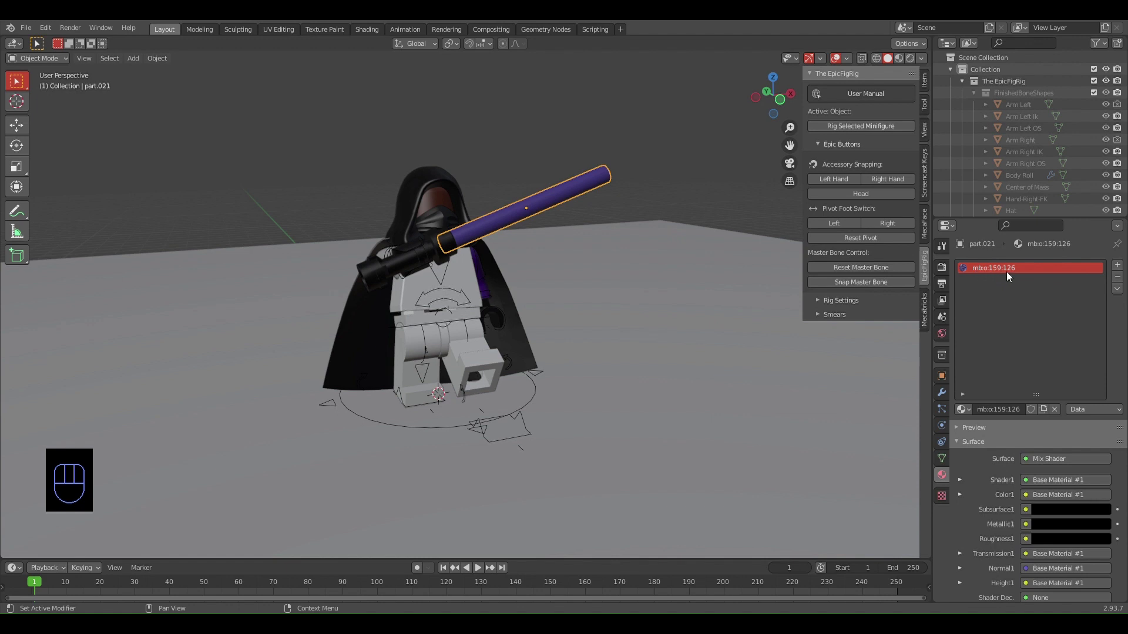
left_click(1116, 279)
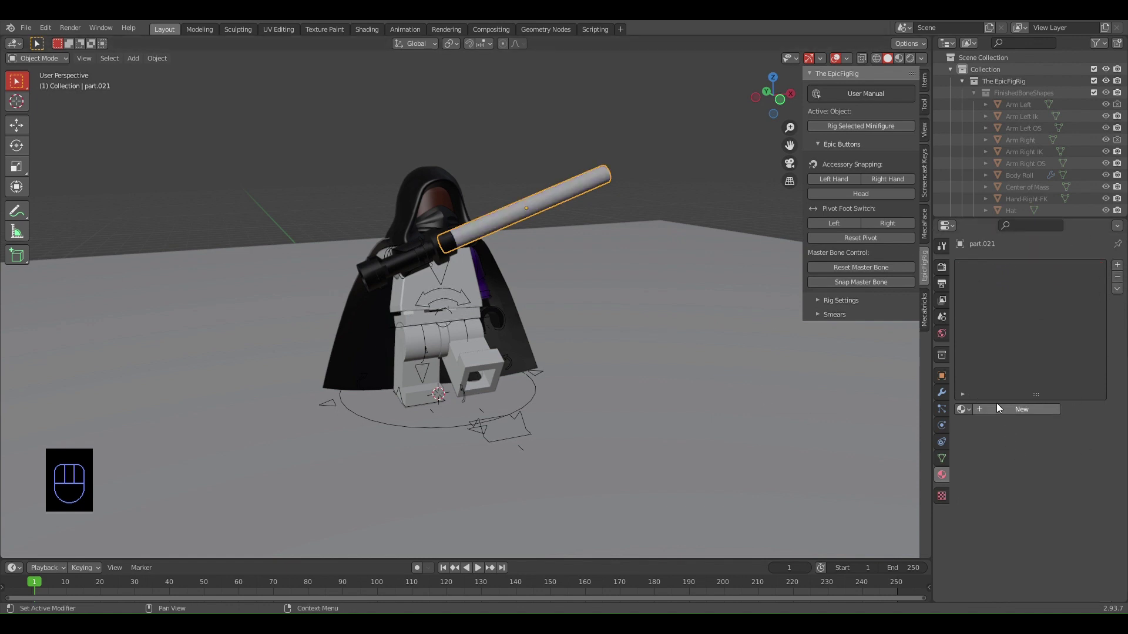
scroll(734, 235, "up", 5)
left_click(899, 58)
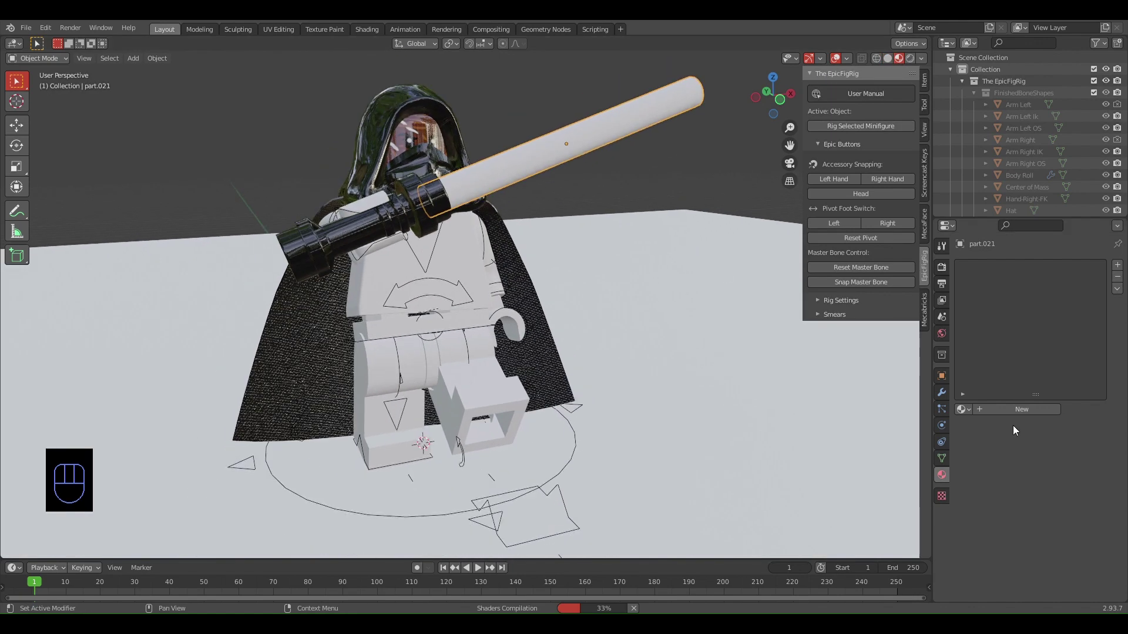
- Create a new material for the blade named 'PurpleSaberr'
left_click(1051, 409)
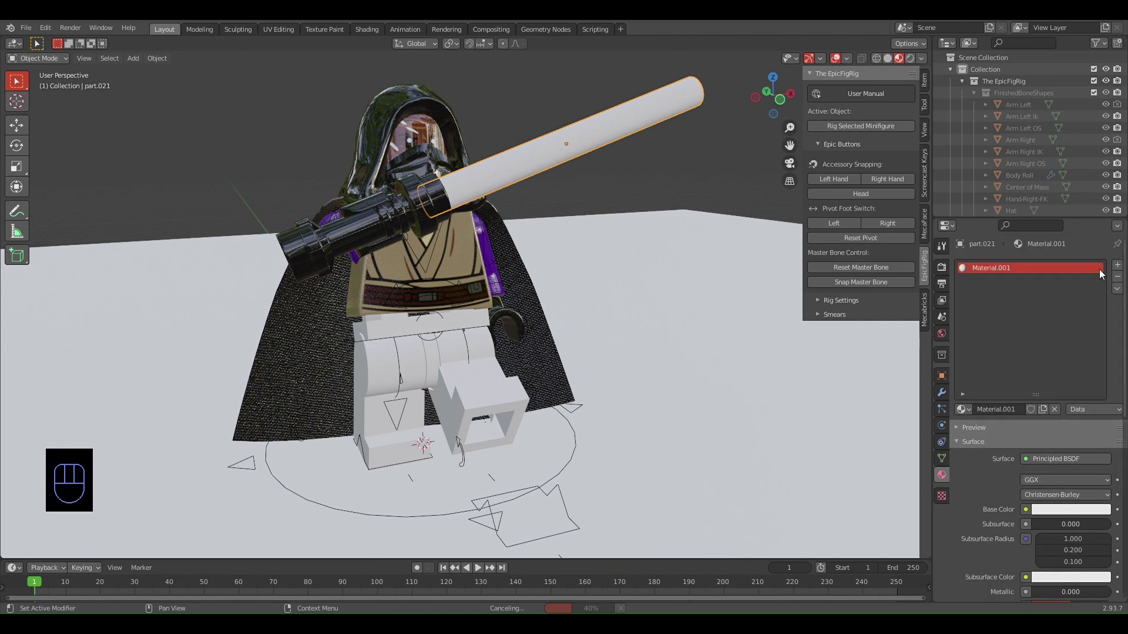
scroll(1020, 358, "down", 4)
left_click(1013, 318)
key("BackSpace")
type("Pu")
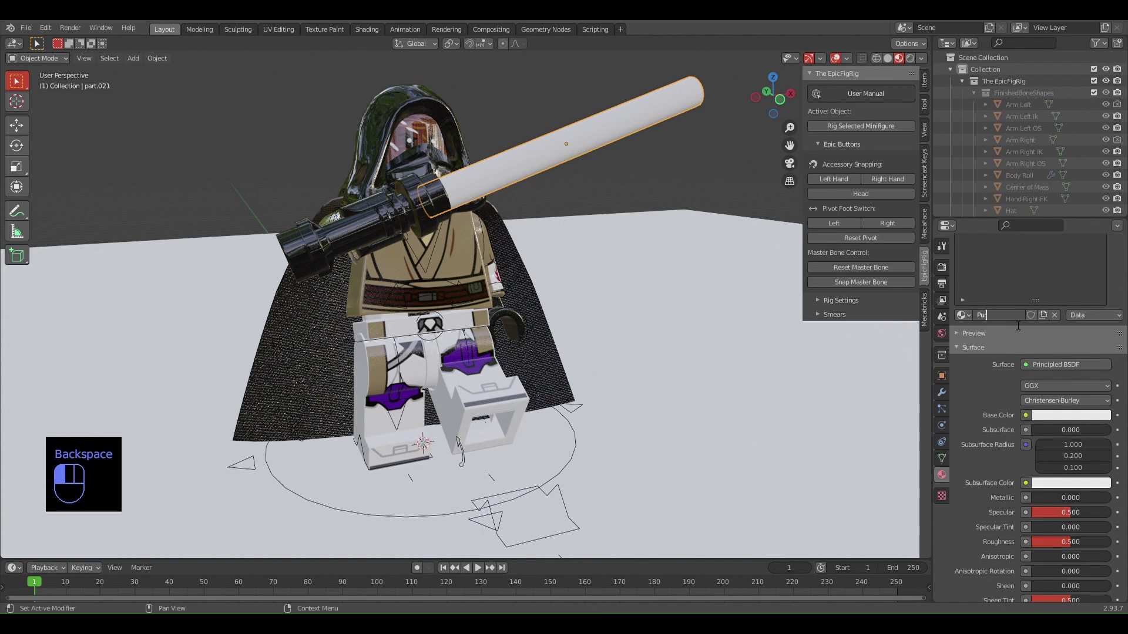
type("rpleSaberr")
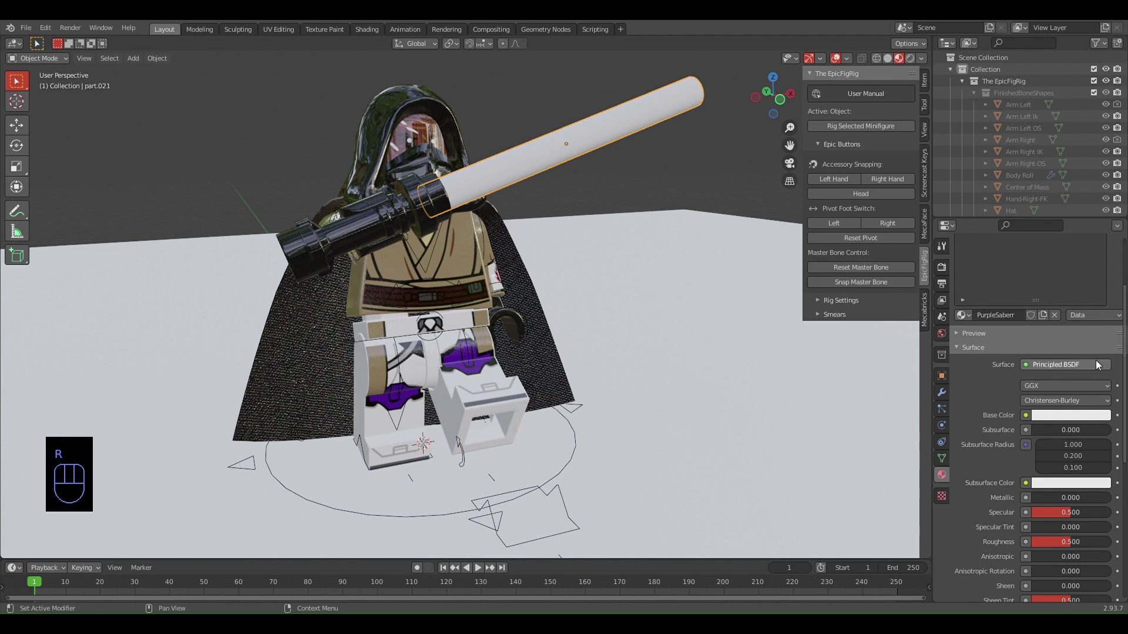
- Raise the Principled BSDF Transmission to 1.000
scroll(1096, 364, "down", 2)
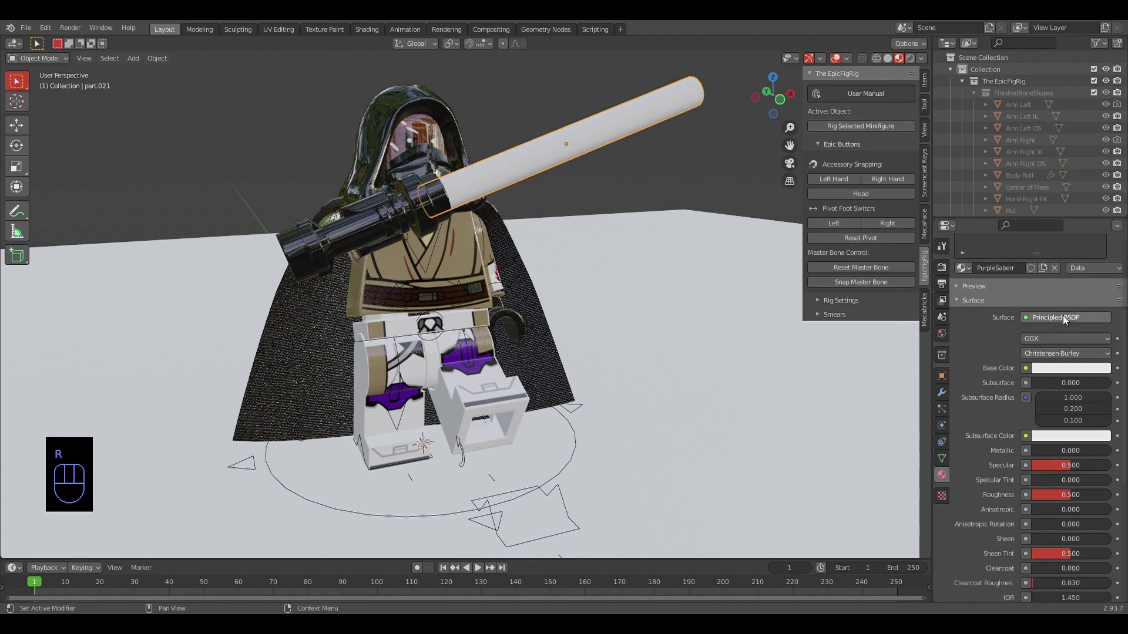
scroll(1056, 317, "down", 2)
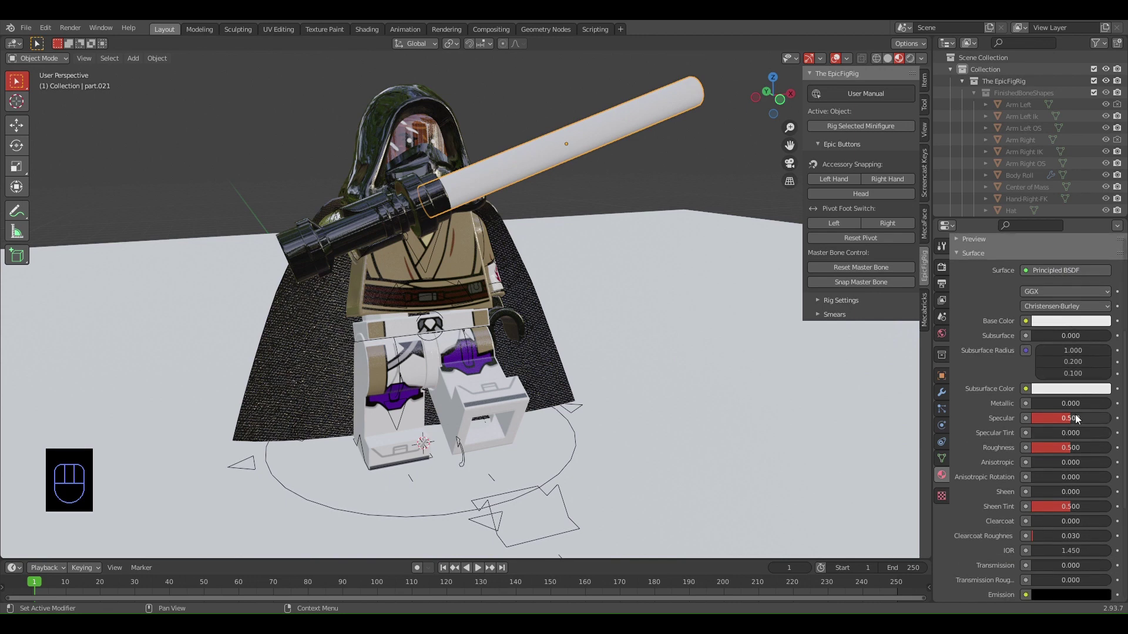
scroll(1076, 422, "down", 1)
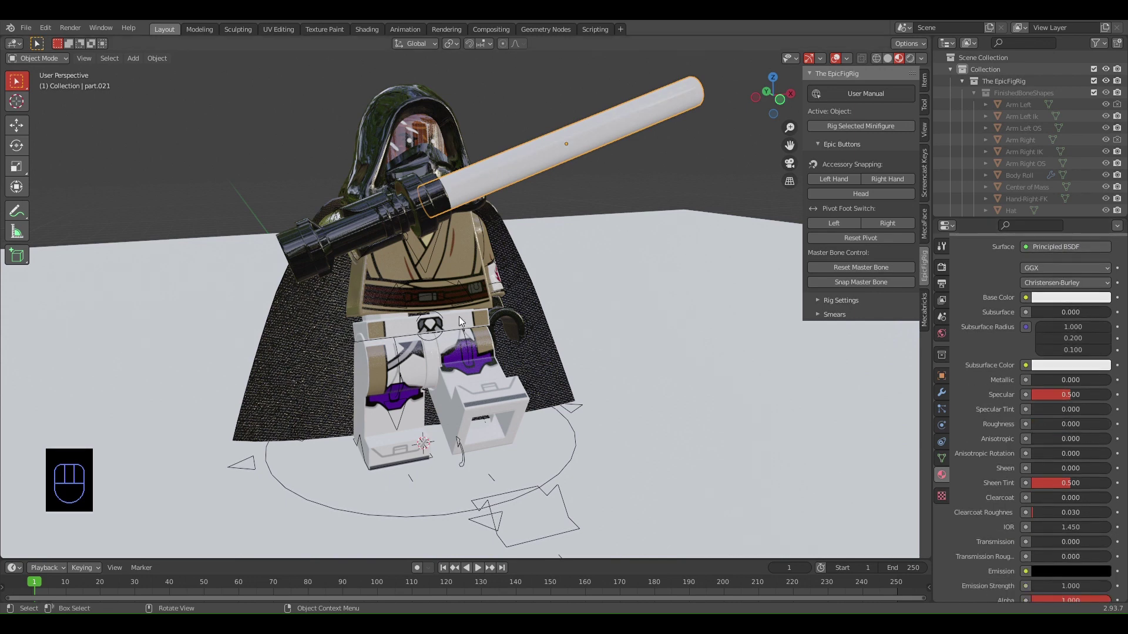
scroll(1078, 436, "down", 5)
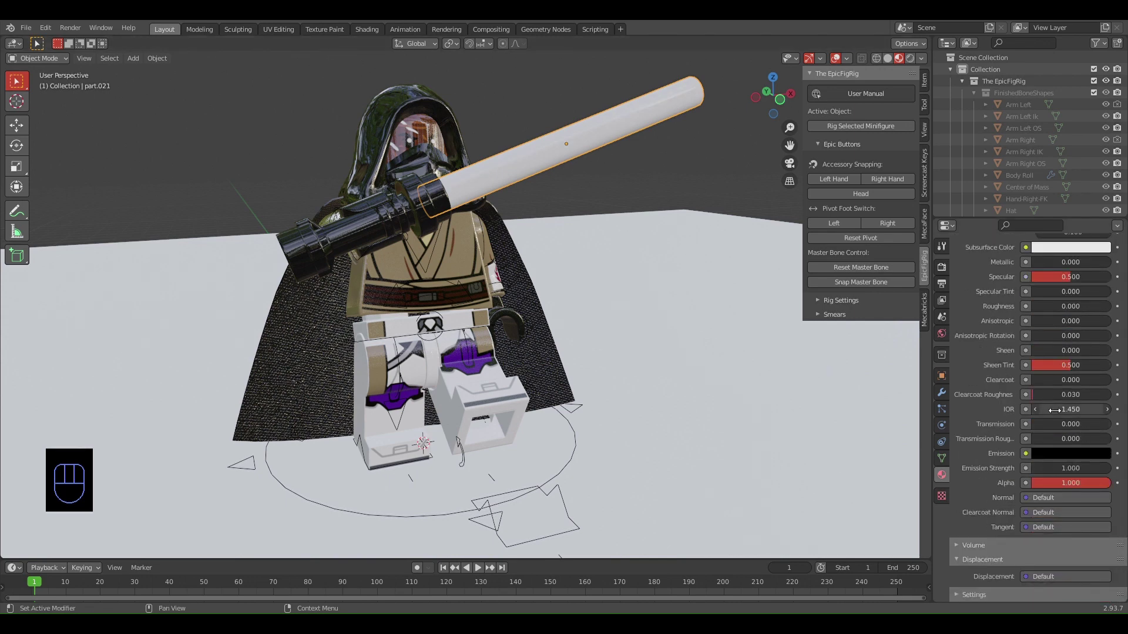
scroll(1074, 407, "down", 1)
left_click_drag(1040, 403, 1110, 404)
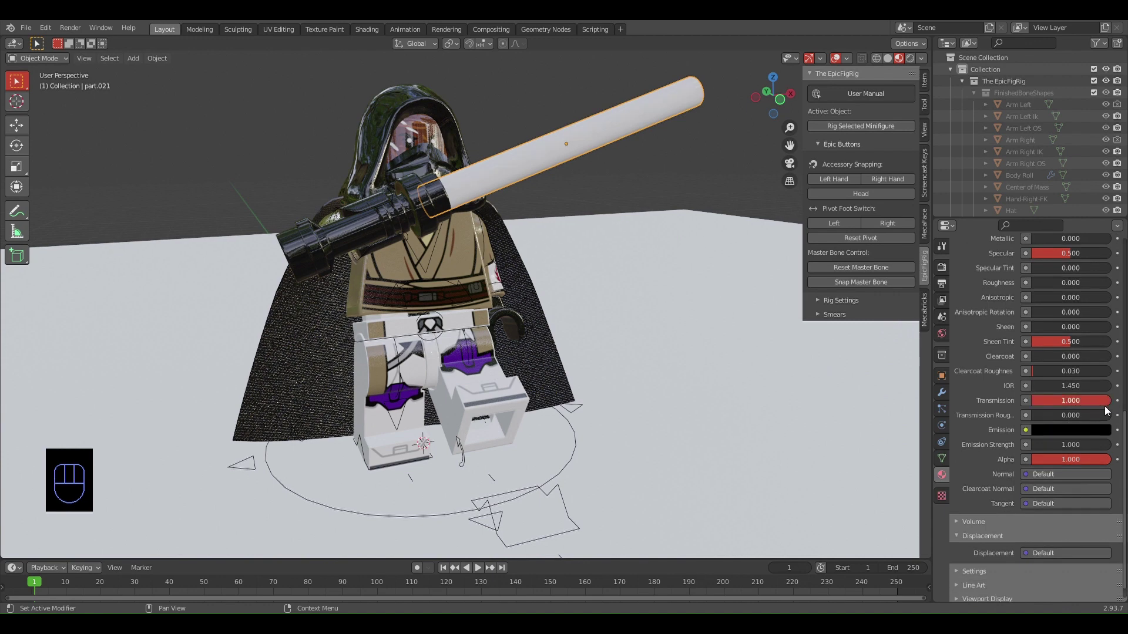
- Set the emission colour to a bright saturated blue
left_click(1051, 432)
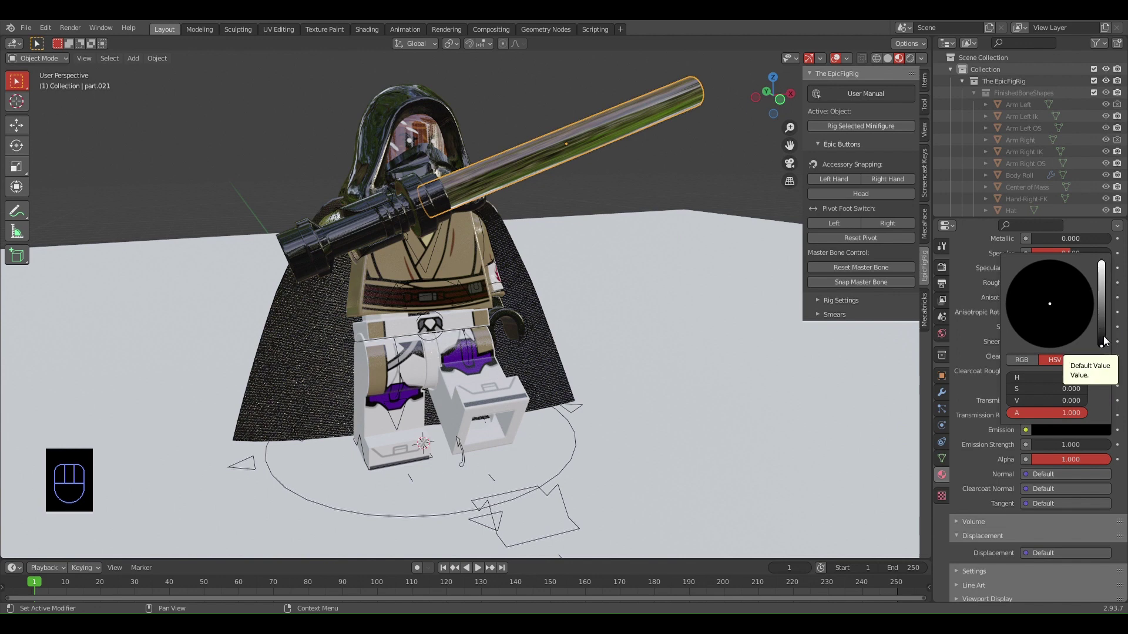
mouse_move(1102, 344)
left_mouse_down()
mouse_move(1101, 263)
mouse_move(1088, 283)
left_mouse_up()
left_click(1090, 284)
scroll(1004, 369, "up", 8)
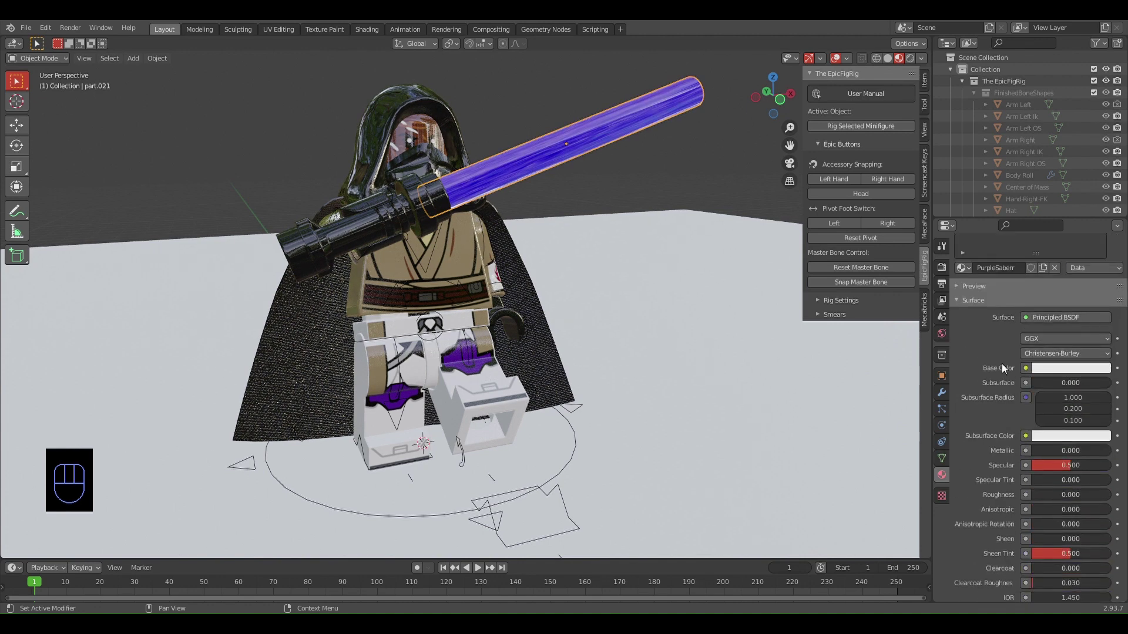
- Set the base colour to deep purple and emission strength to about 32.44
left_click(1055, 370)
left_click(1067, 253)
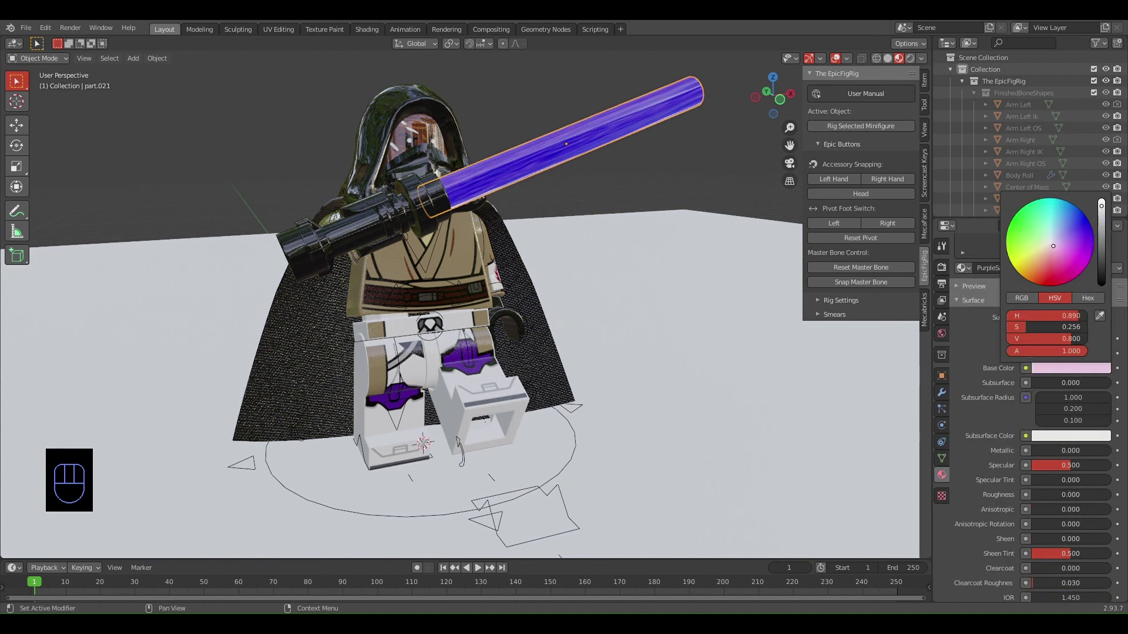
left_click(1101, 254)
left_click_drag(1101, 253, 1088, 264)
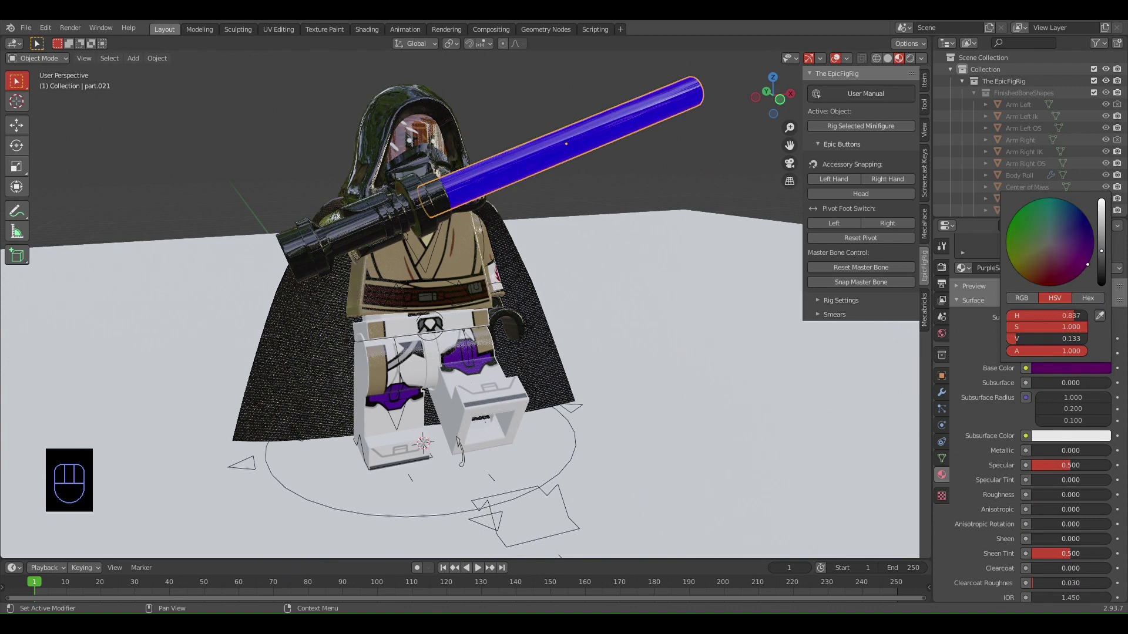
scroll(1069, 411, "down", 8)
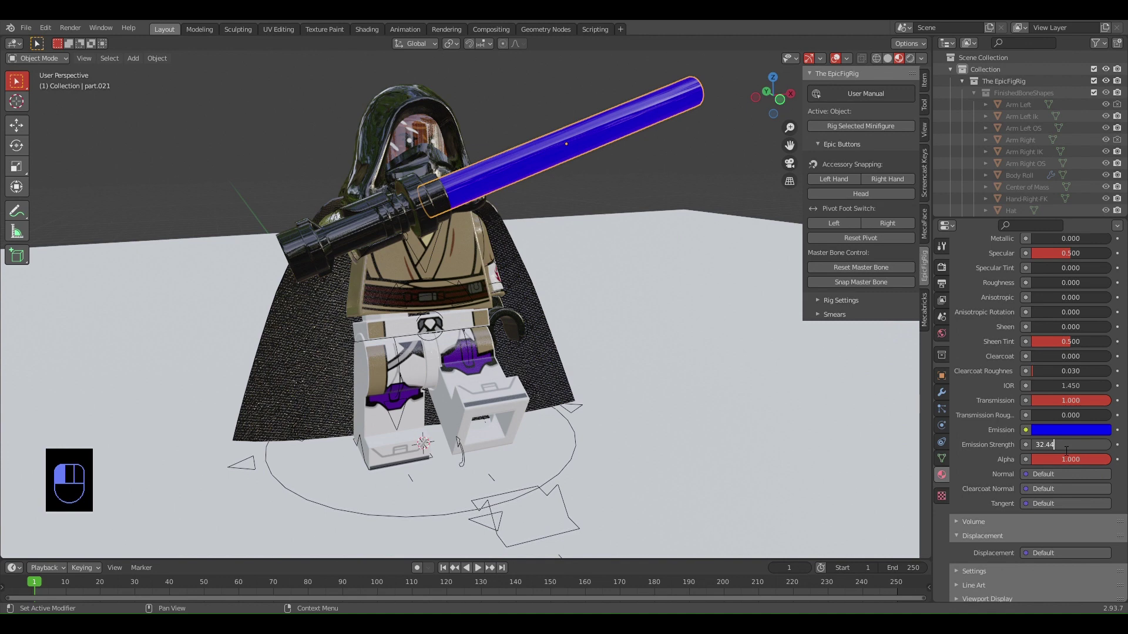
key("Return")
double_click(1065, 445)
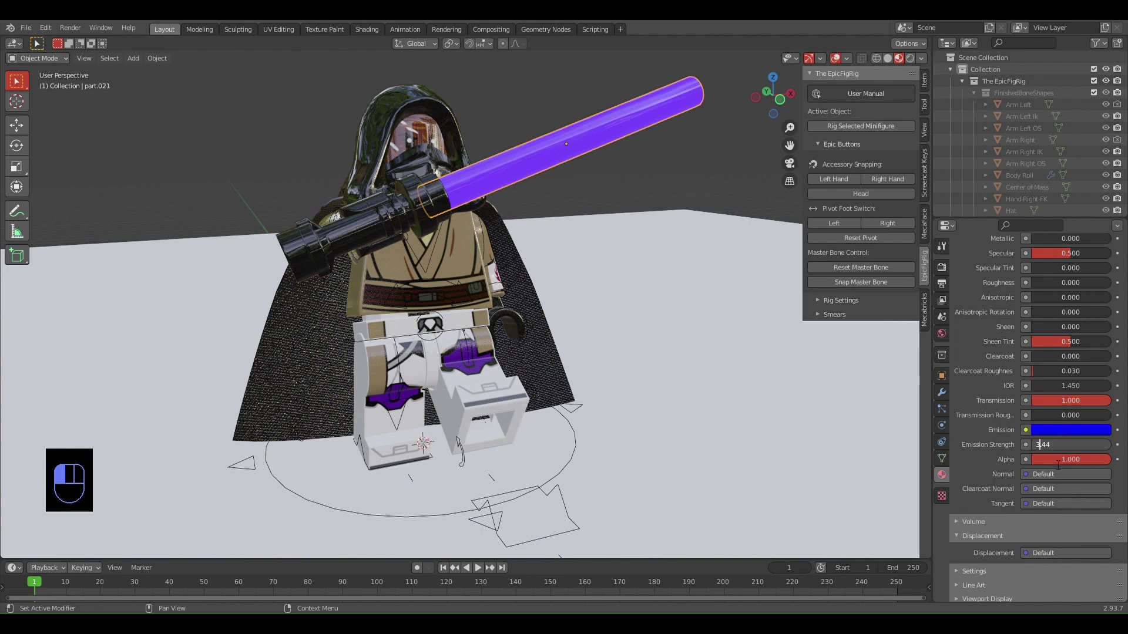
- Change the emission strength to 33.4 and orbit around the glowing minifigure
key("Right")
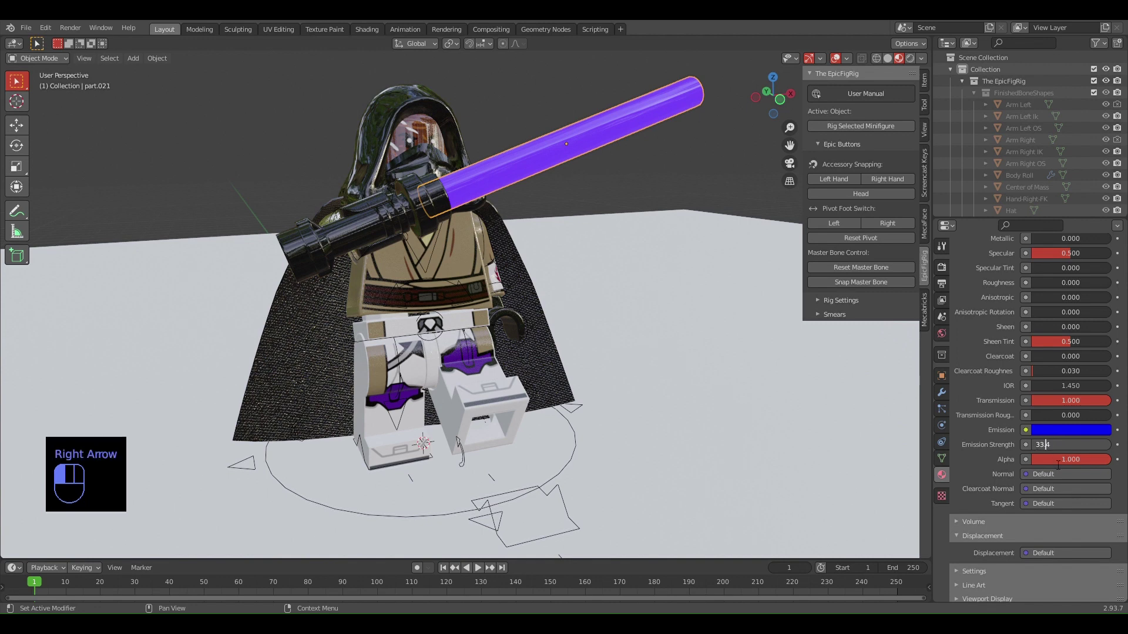
key("Return")
scroll(639, 219, "down", 2)
scroll(624, 118, "up", 4)
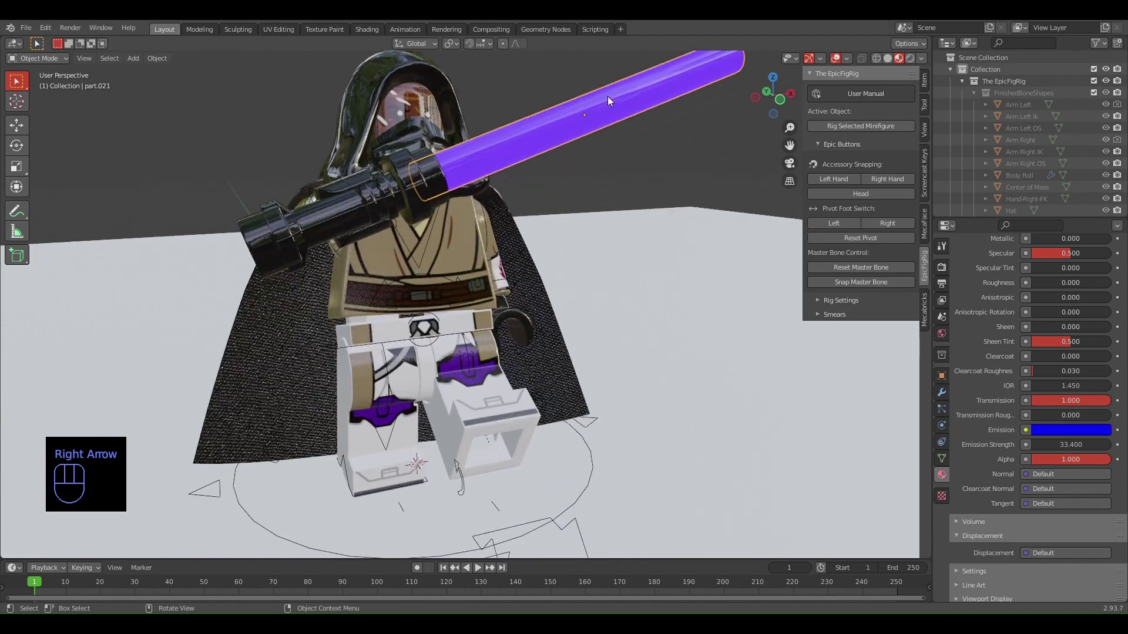
middle_click_drag(624, 117, 681, 185)
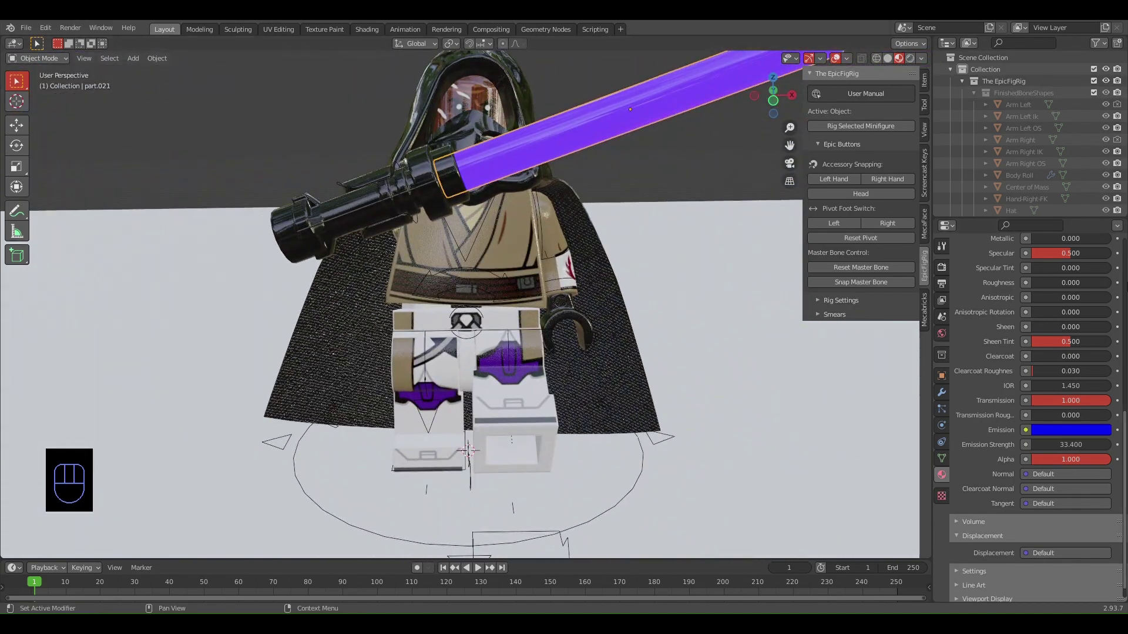
scroll(1104, 320, "up", 2)
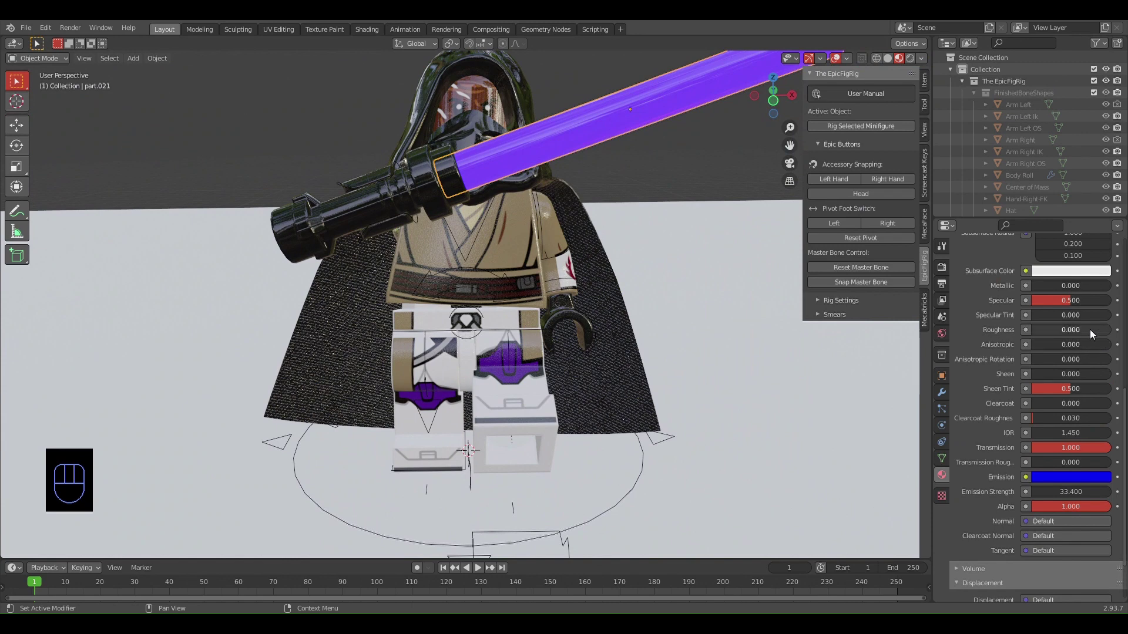
- Preview the minifigure in Rendered shading and enable NLM Denoising for final renders in Render Properties
left_click(909, 58)
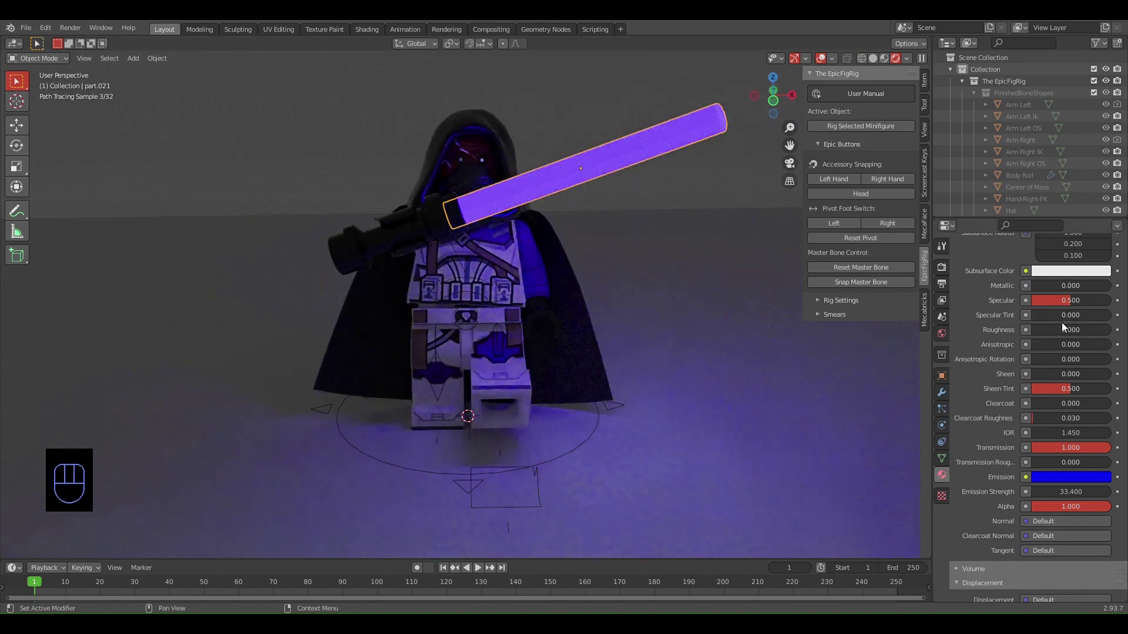
scroll(1061, 321, "up", 5)
left_click(941, 267)
scroll(1027, 288, "up", 2)
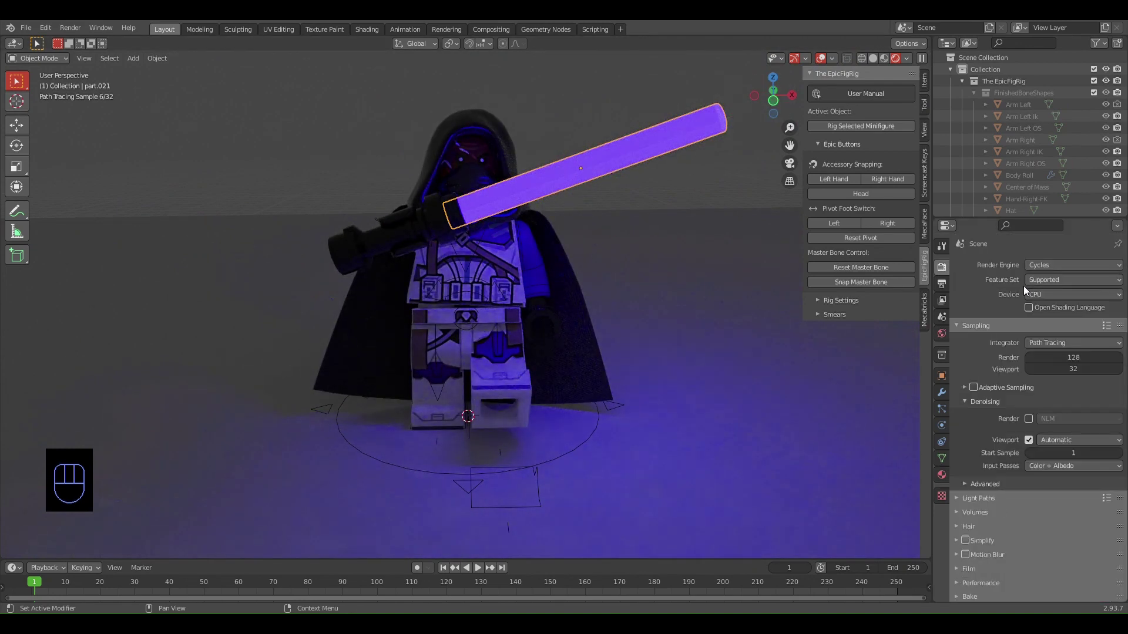
scroll(1037, 306, "down", 2)
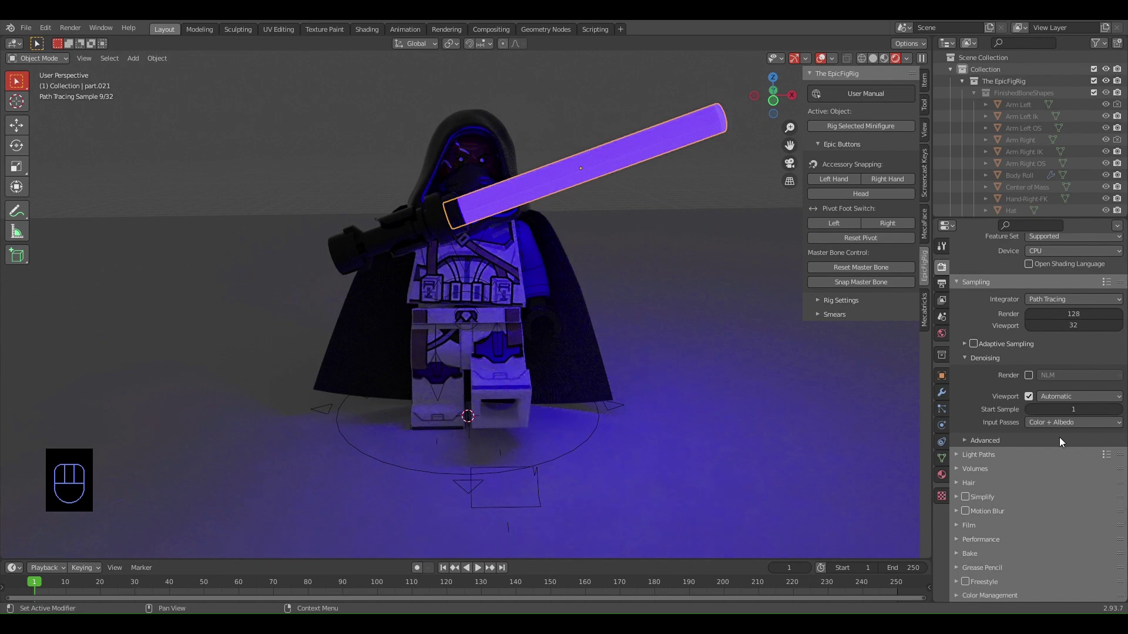
scroll(742, 301, "up", 4)
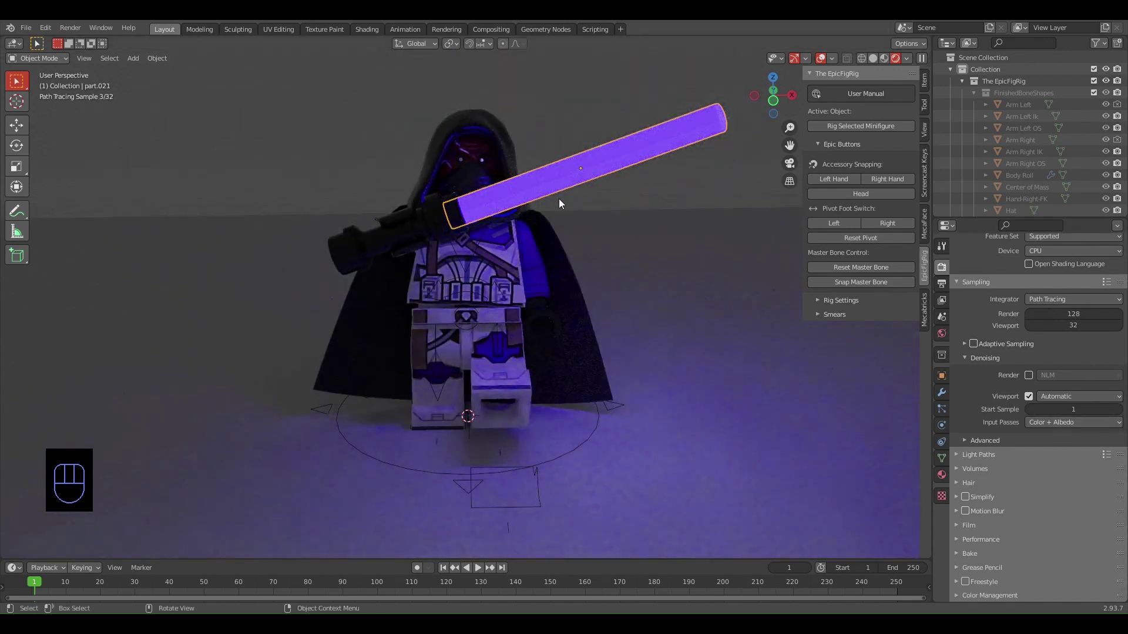
middle_click_drag(594, 272, 636, 269)
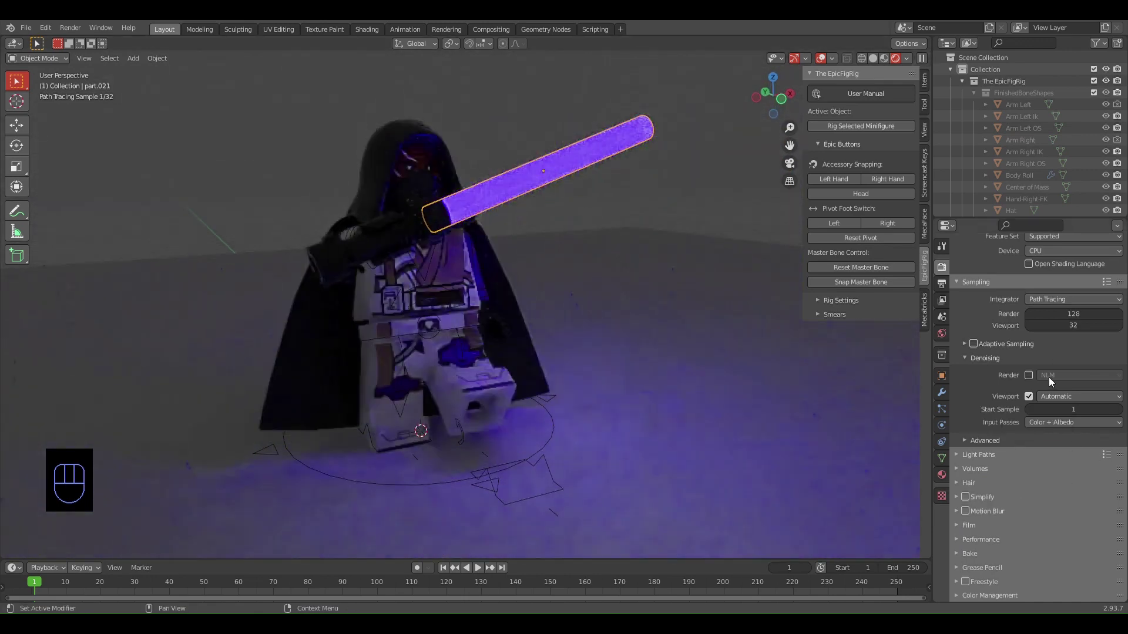
left_click(1029, 375)
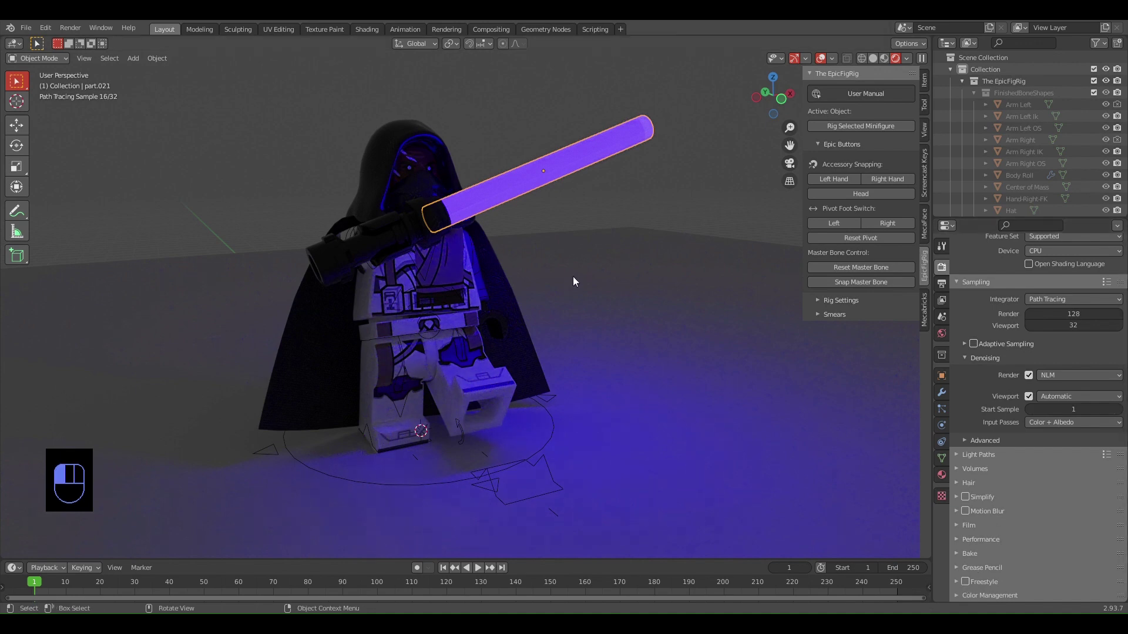
- Set Performance > Tiles X and Y to 100 px each
left_click_drag(572, 276, 594, 300)
left_click_drag(558, 248, 625, 314)
left_click(975, 539)
scroll(998, 516, "down", 5)
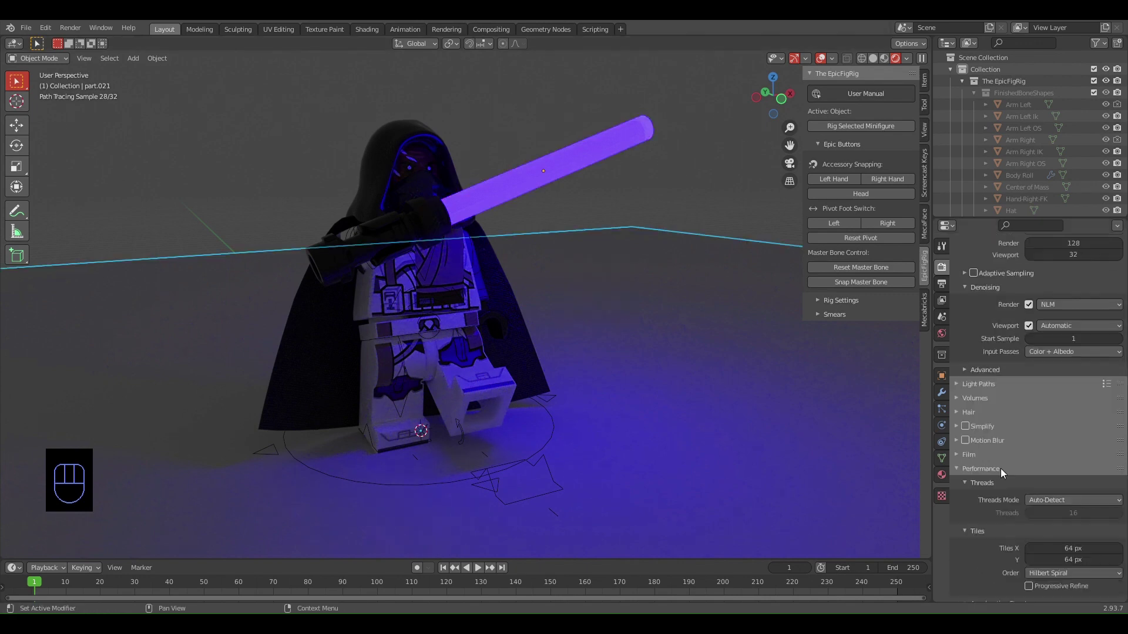
left_click(1069, 501)
type("100")
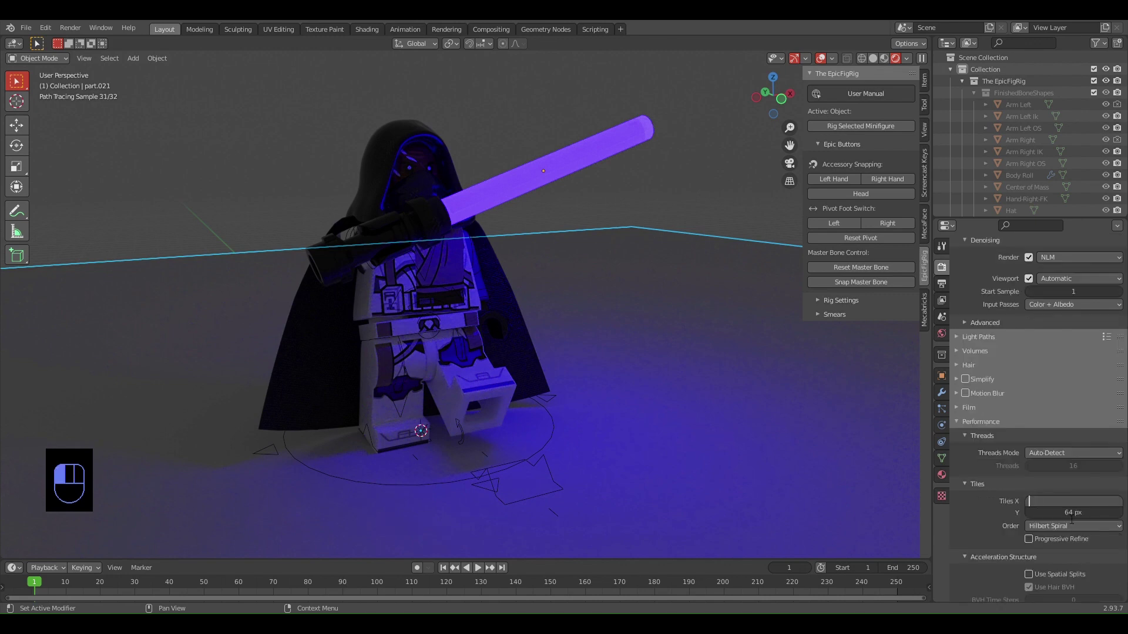
left_click(1068, 523)
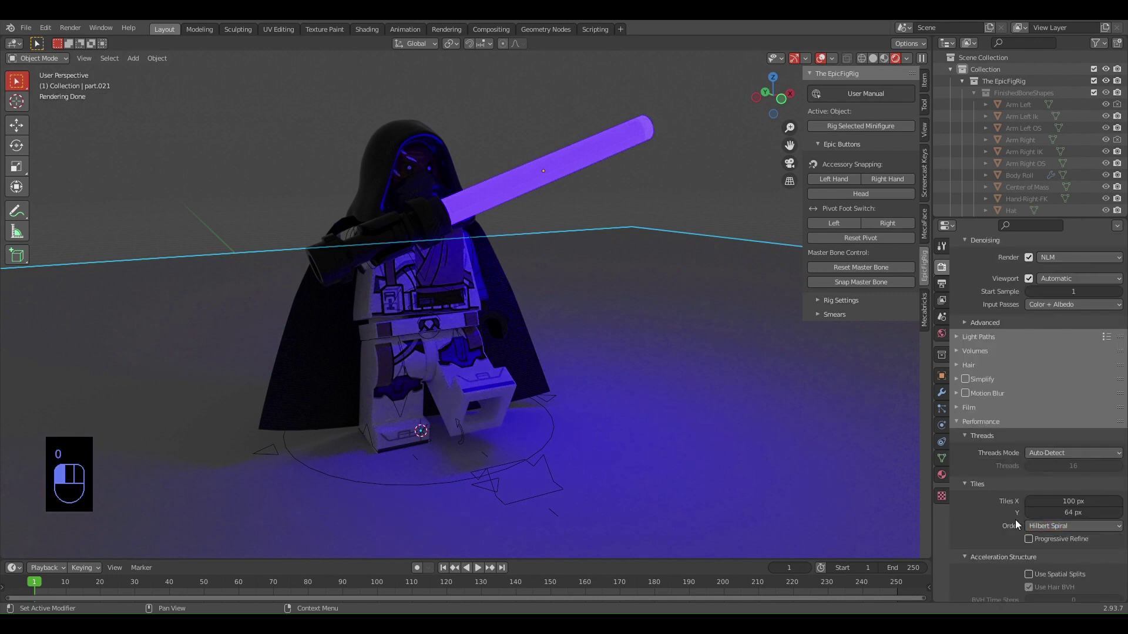
left_click(1064, 515)
type("100")
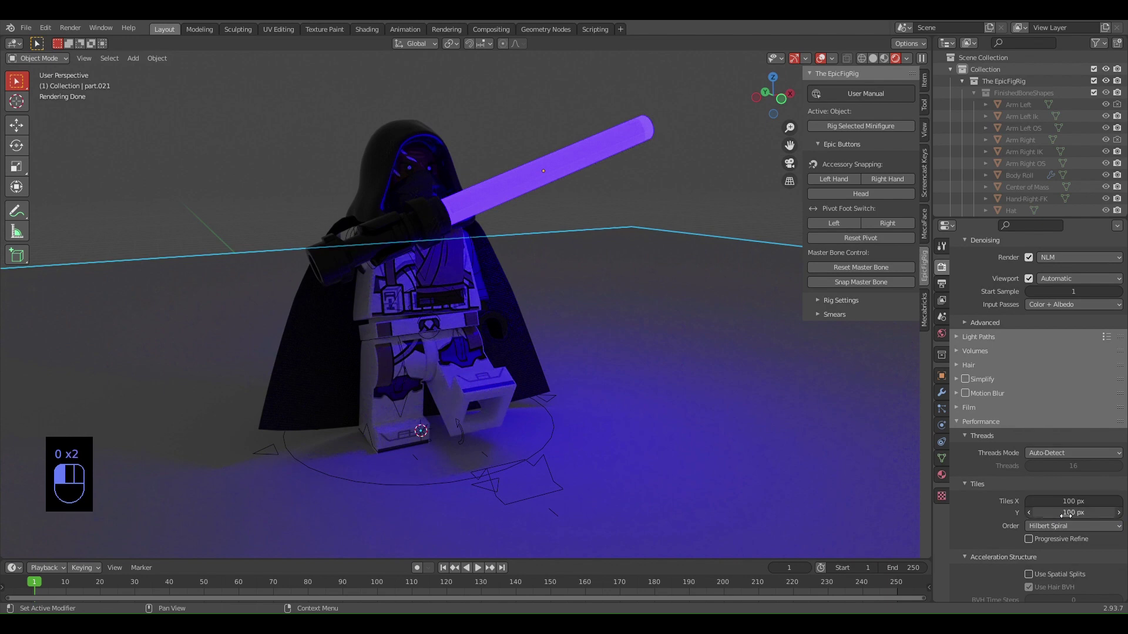
key("Return")
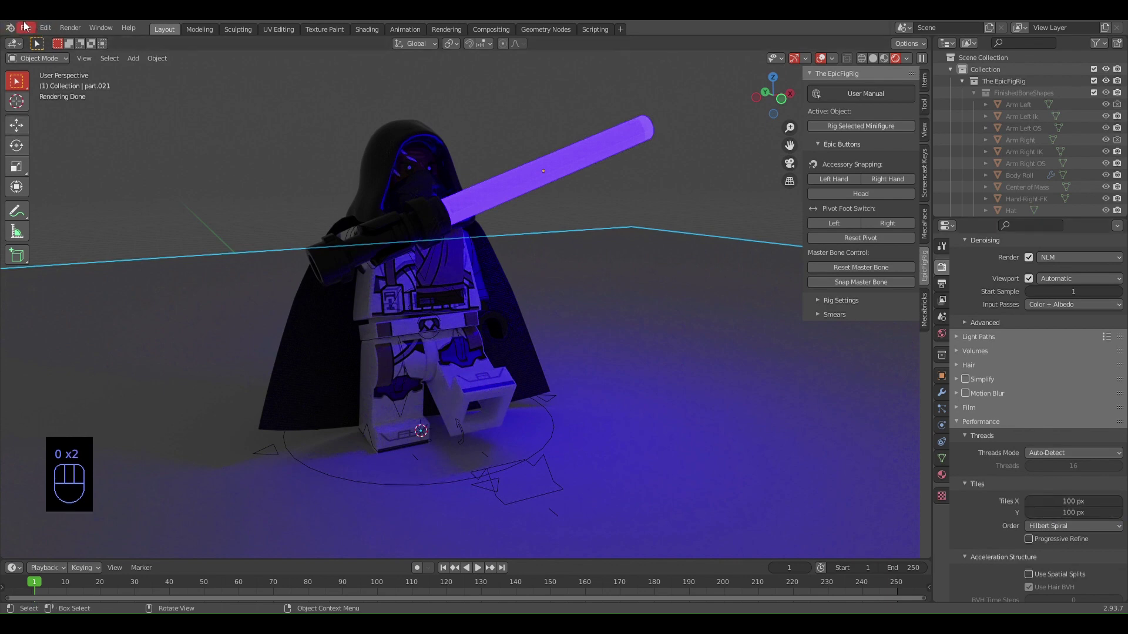
- Return to Solid shading and try Render Image, which fails with 'No camera found in scene'
left_click(25, 28)
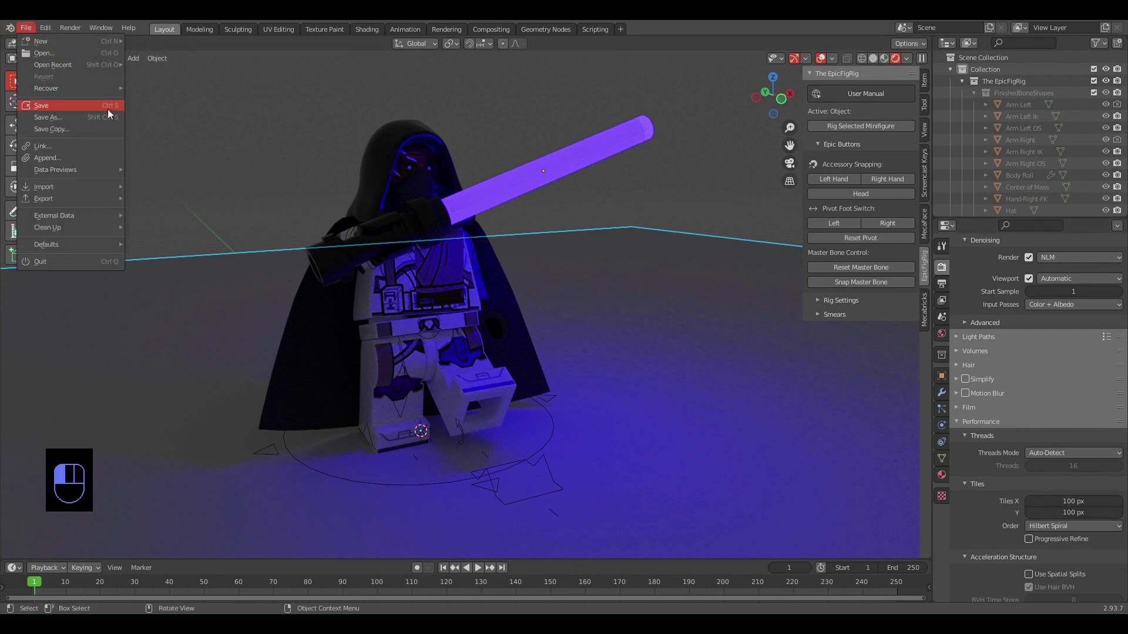
left_click(576, 143)
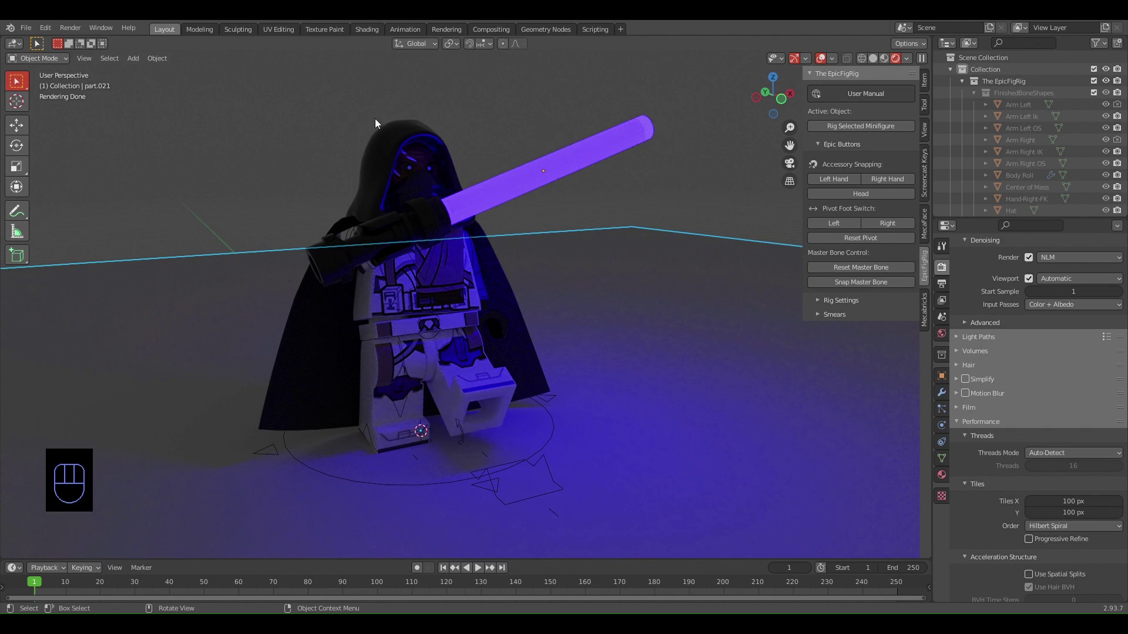
left_click(872, 58)
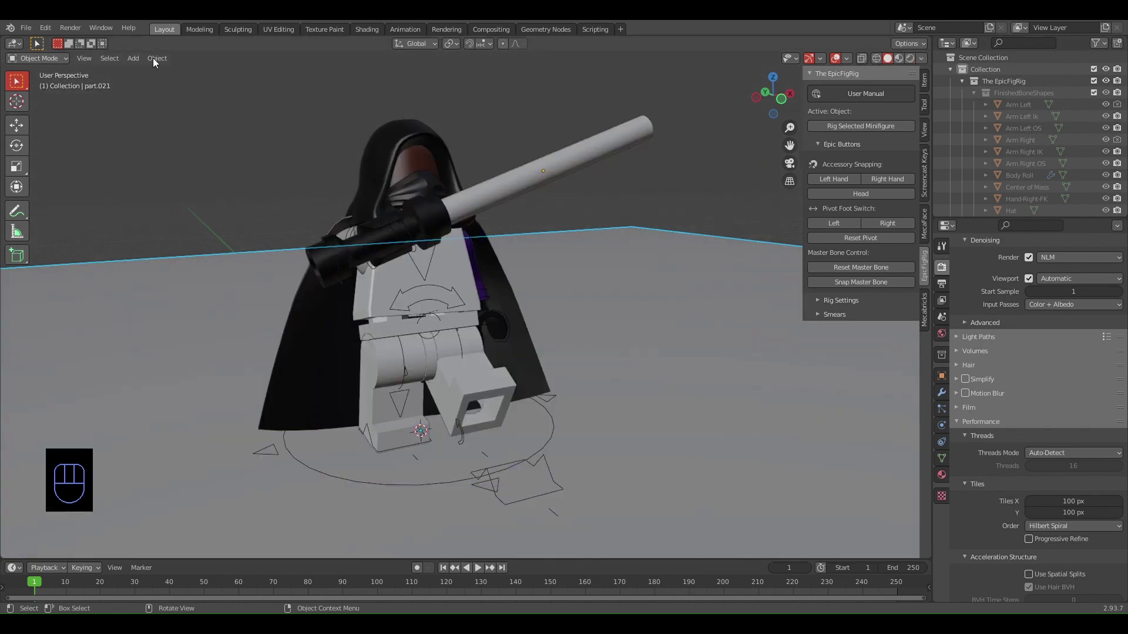
left_click(74, 27)
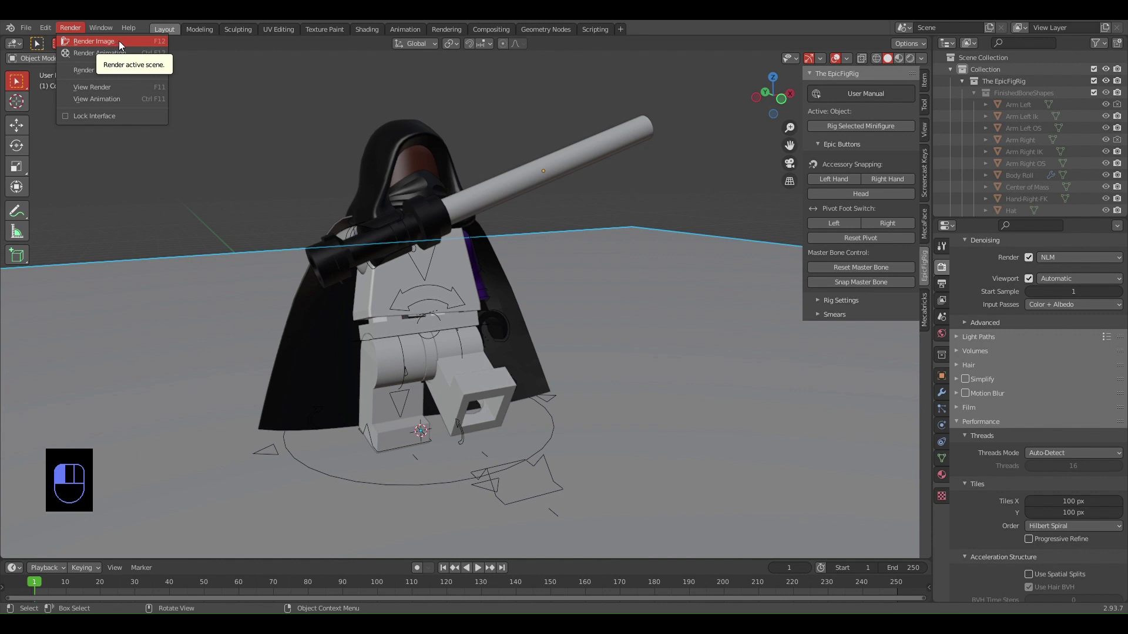
left_click(99, 42)
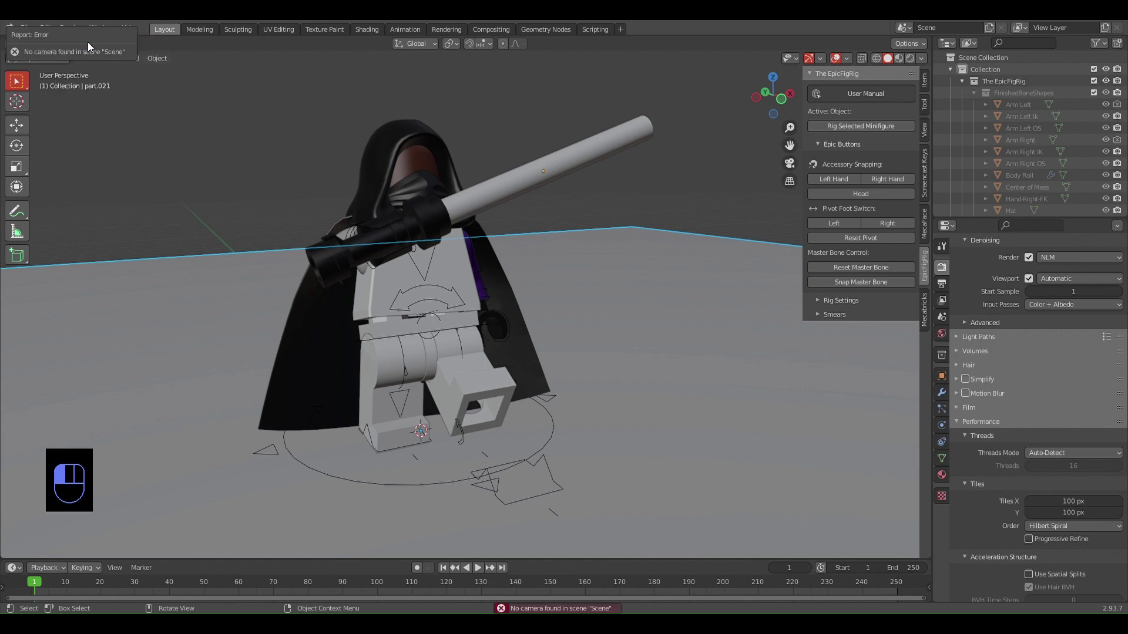
scroll(565, 228, "down", 8)
scroll(571, 231, "up", 5)
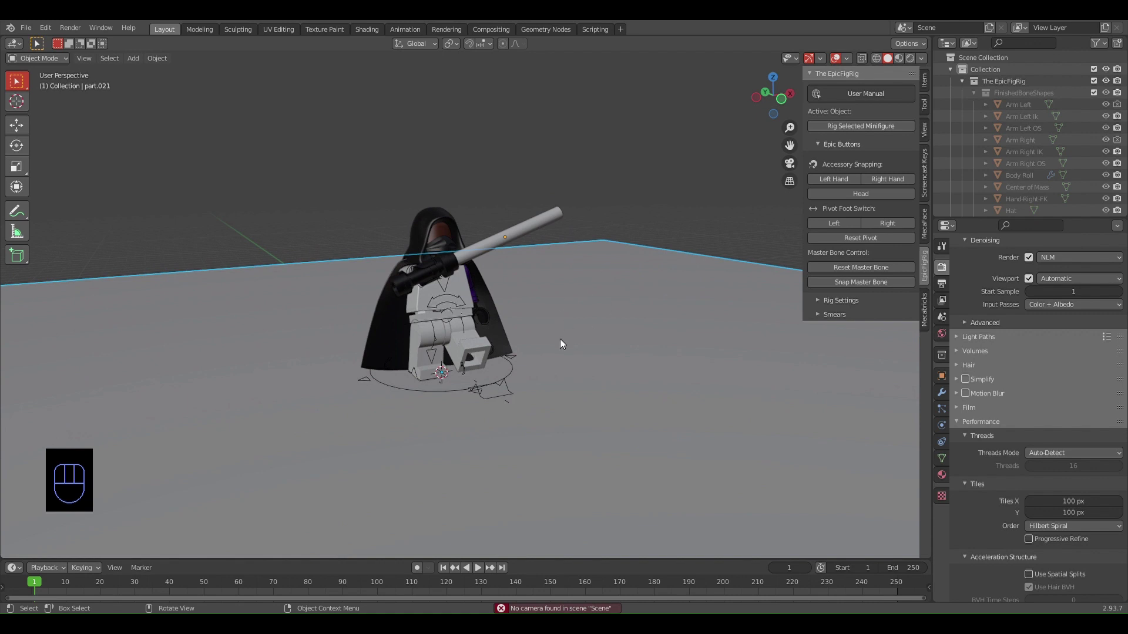
- Add a camera, look through it, enable Lock Camera to View, and frame the minifigure from the front
key("shift+a")
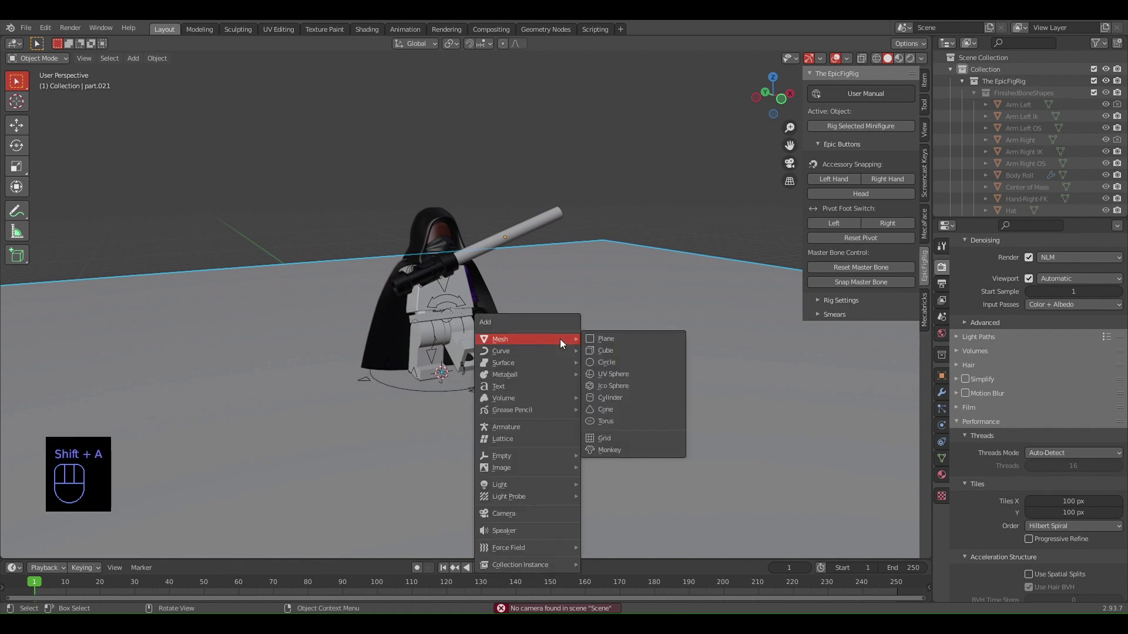
left_click(488, 513)
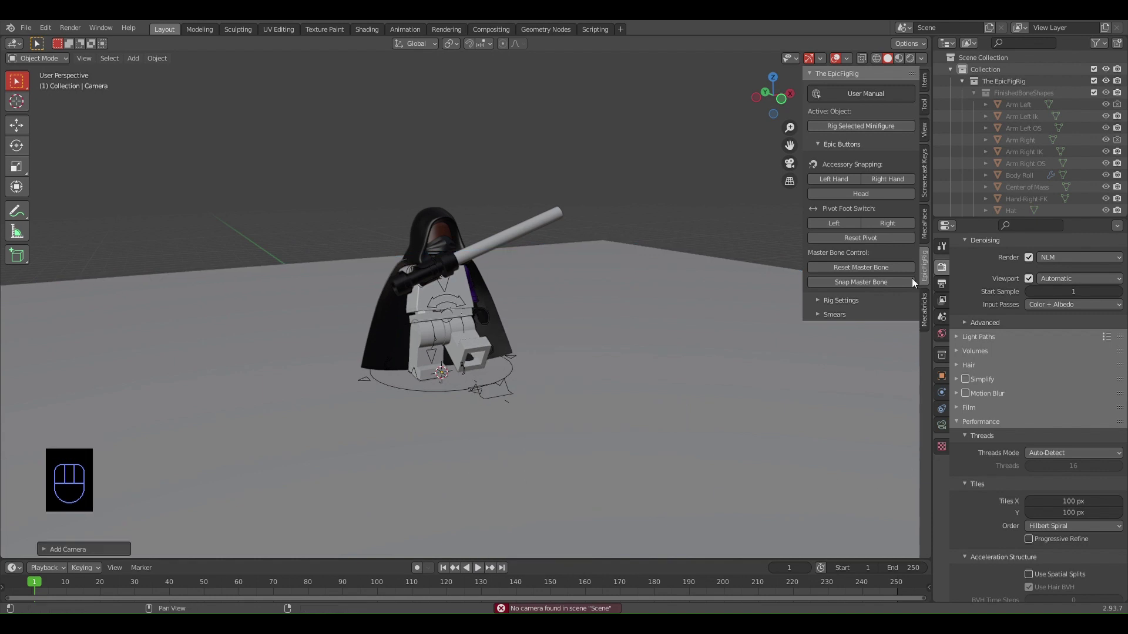
left_click(789, 164)
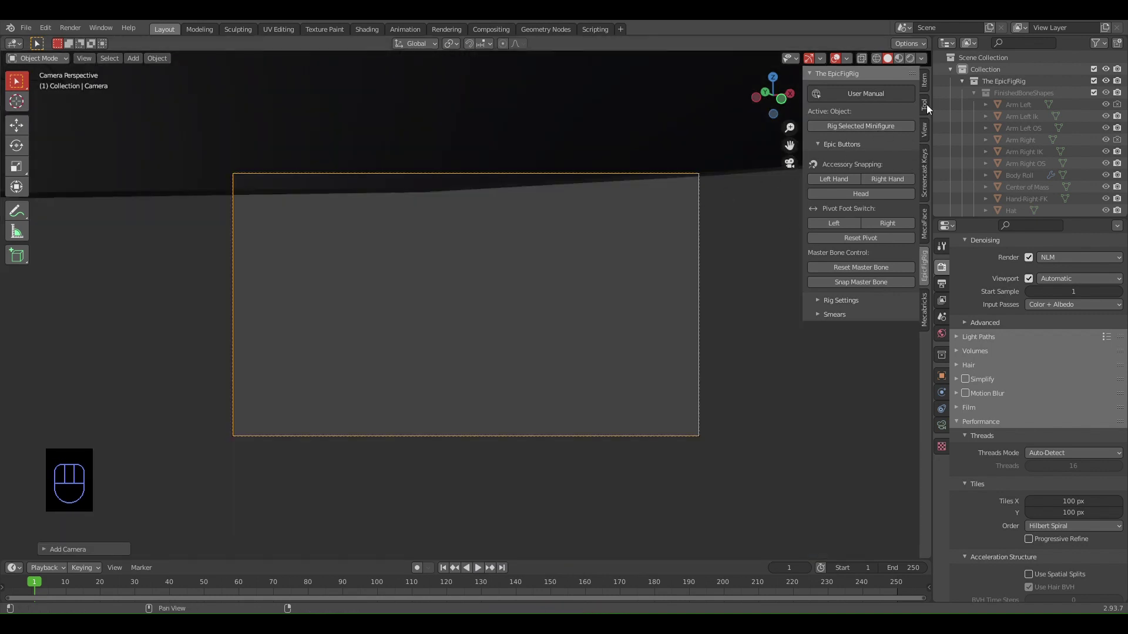
left_click(924, 129)
left_click(857, 220)
scroll(710, 224, "down", 6)
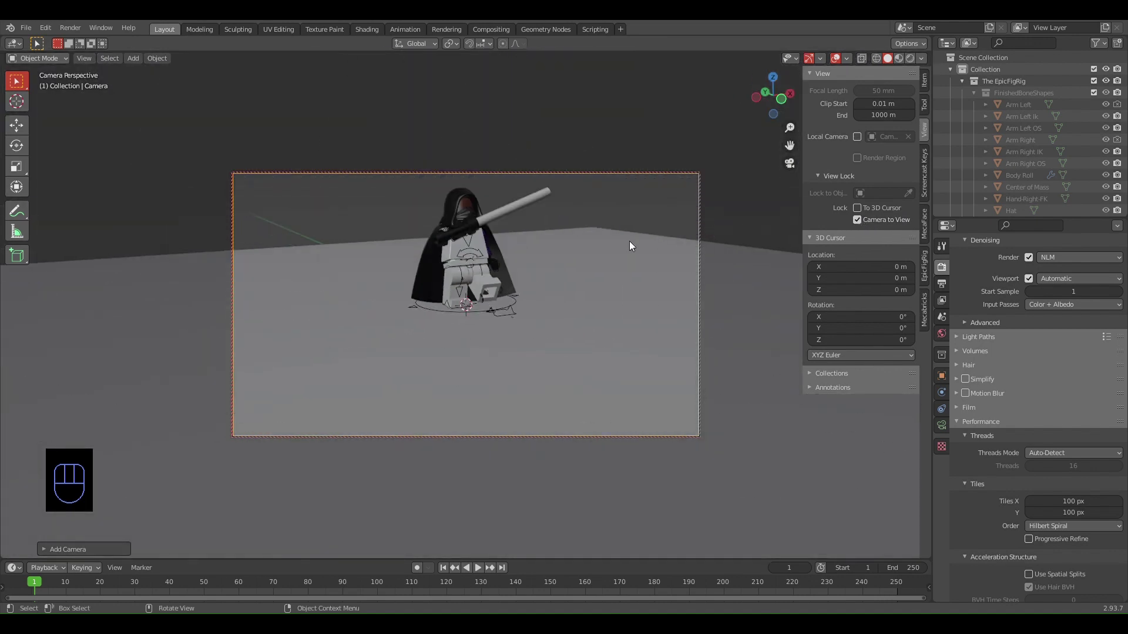
middle_click_drag(629, 241, 601, 493)
scroll(589, 238, "up", 6)
scroll(582, 492, "down", 4)
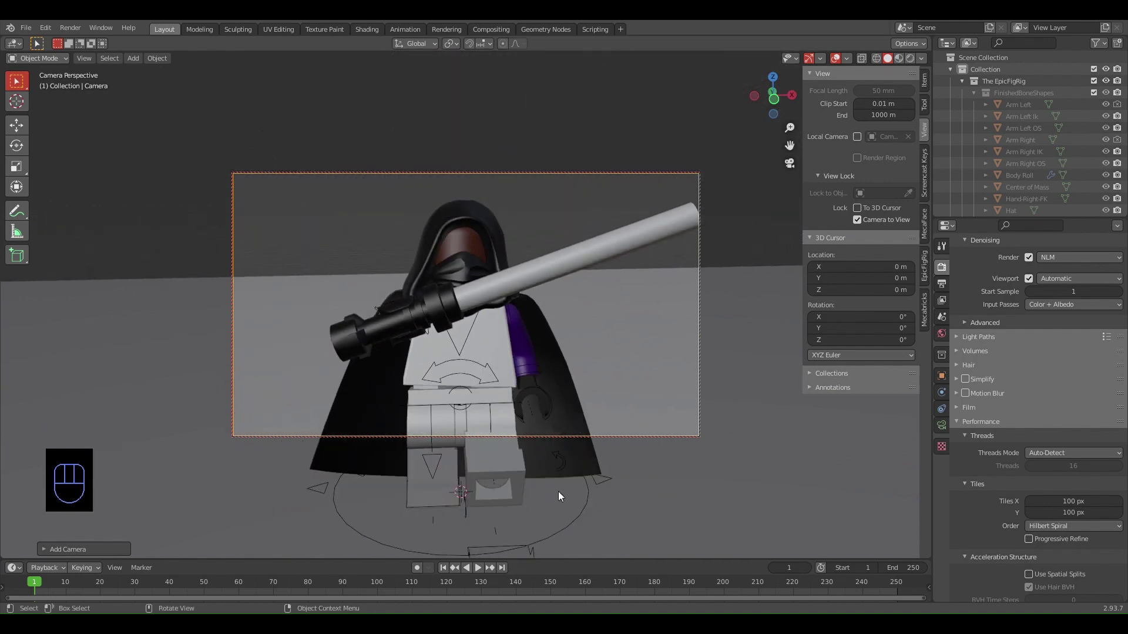
- Fine-tune the framing in Rendered shading, then untick Camera to View and orbit out
left_click(909, 58)
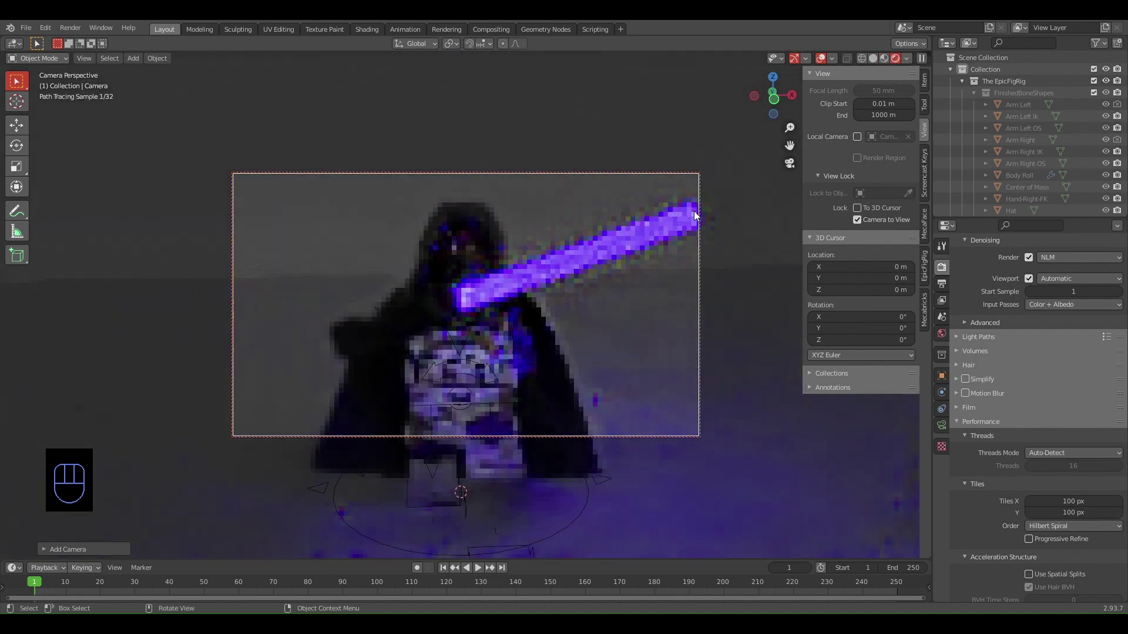
middle_click_drag(699, 236, 698, 233, "shift")
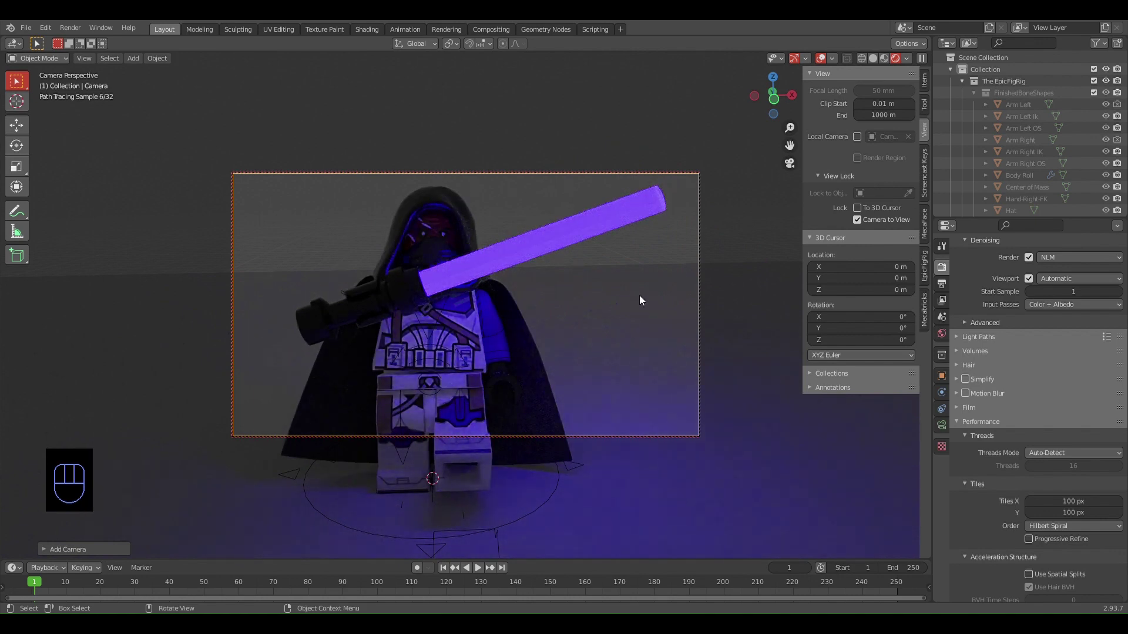
scroll(639, 294, "down", 5)
scroll(639, 295, "up", 6)
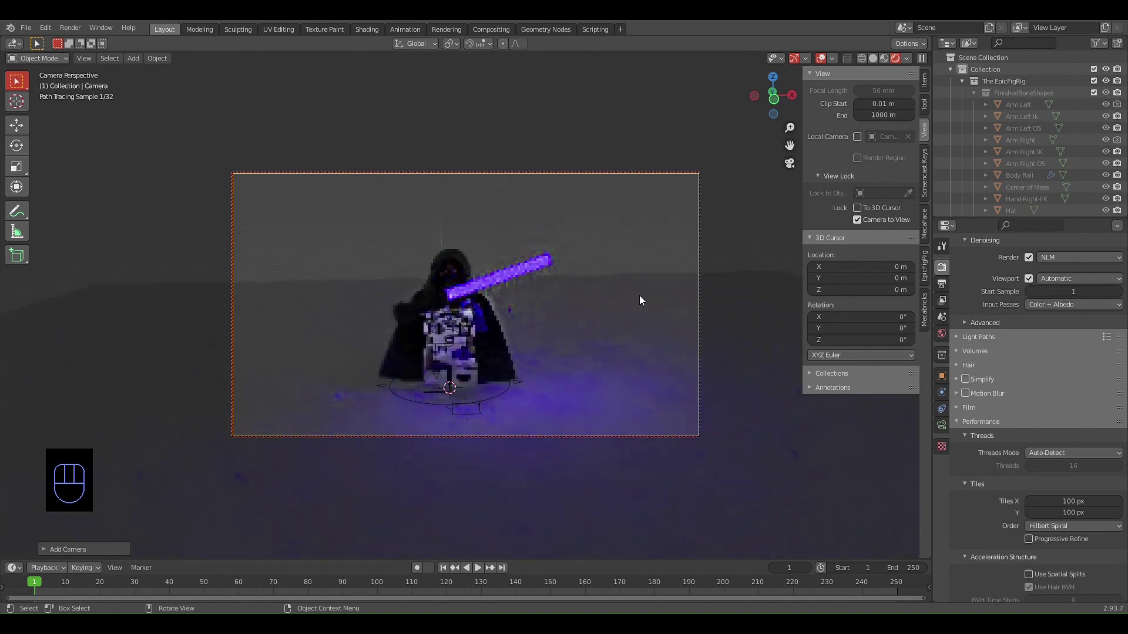
scroll(639, 288, "up", 3)
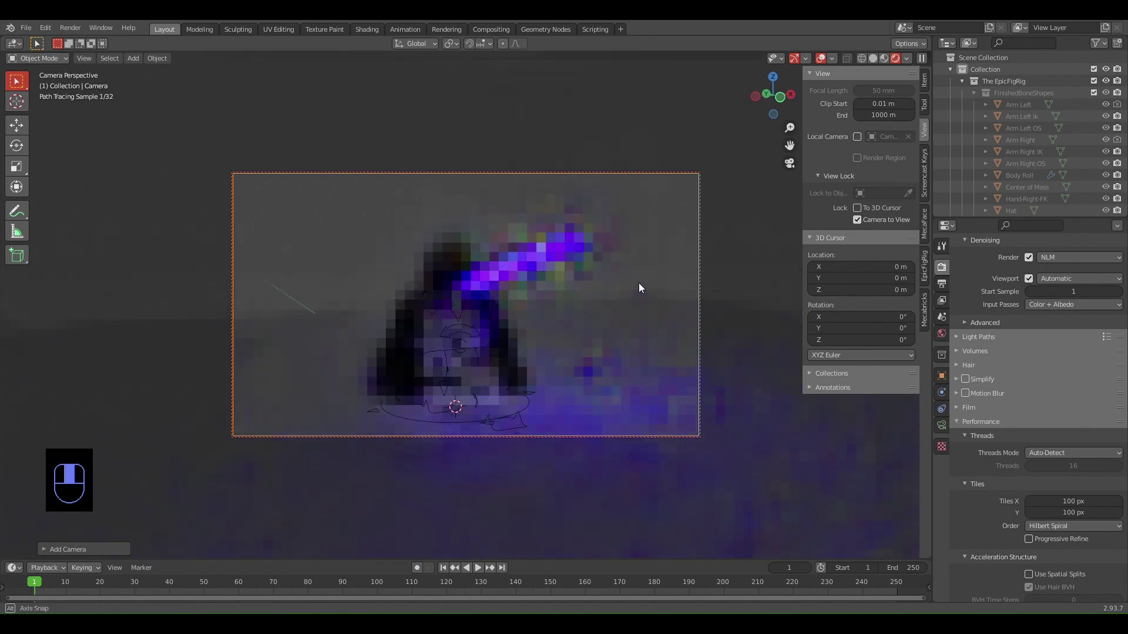
scroll(639, 288, "down", 3)
scroll(639, 288, "up", 5)
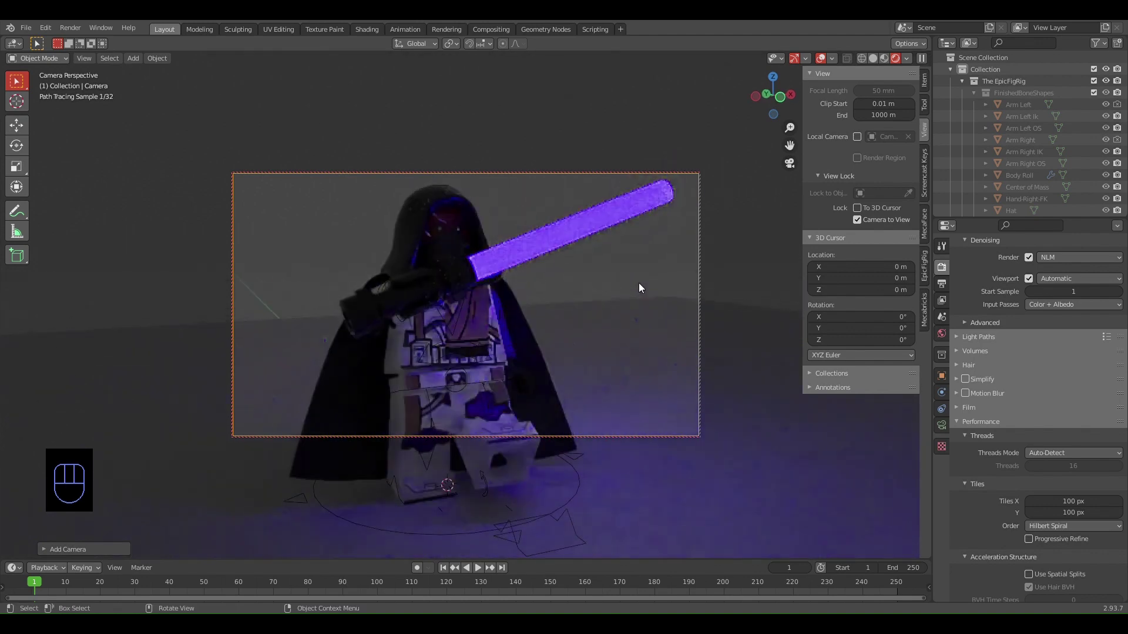
scroll(639, 287, "down", 2)
scroll(638, 287, "up", 2)
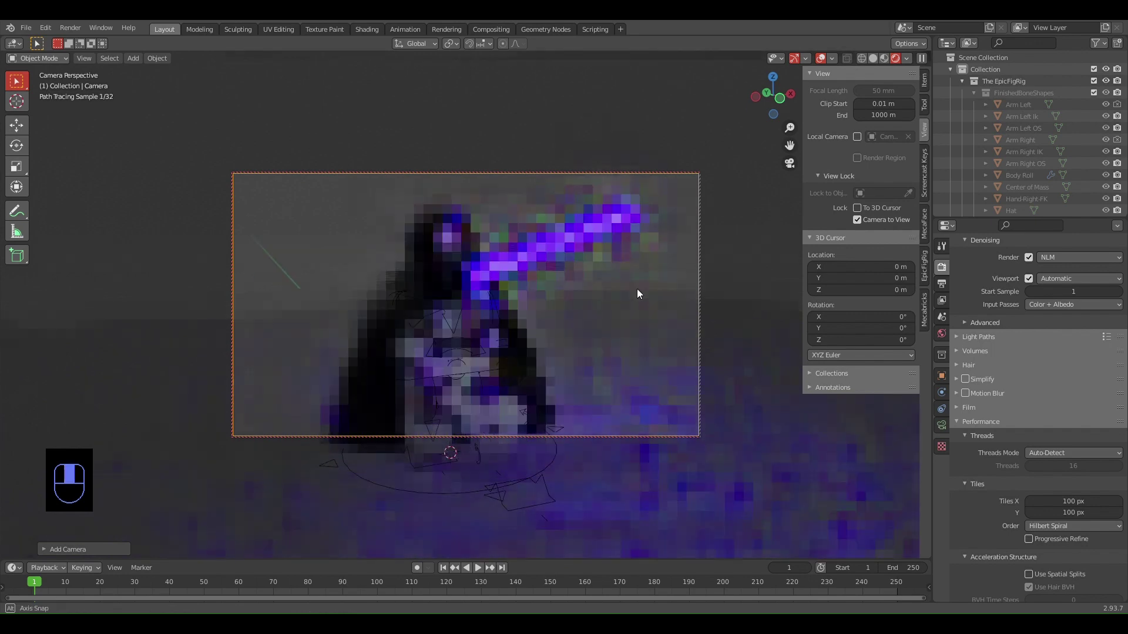
scroll(636, 291, "down", 2)
scroll(640, 308, "up", 2)
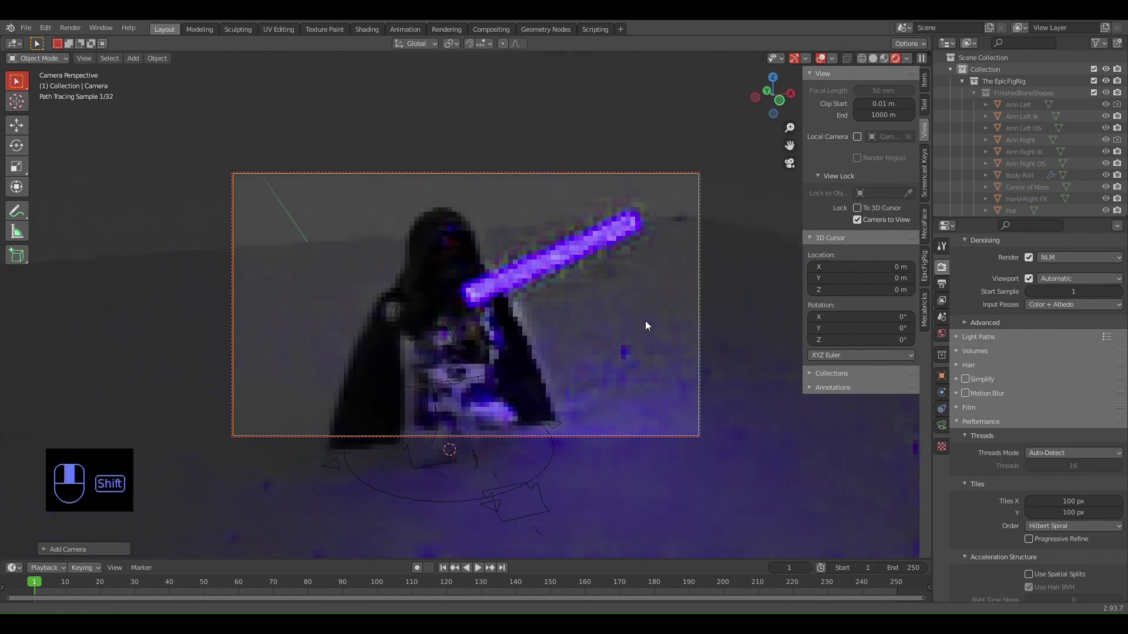
middle_click_drag(645, 319, 652, 300, "shift")
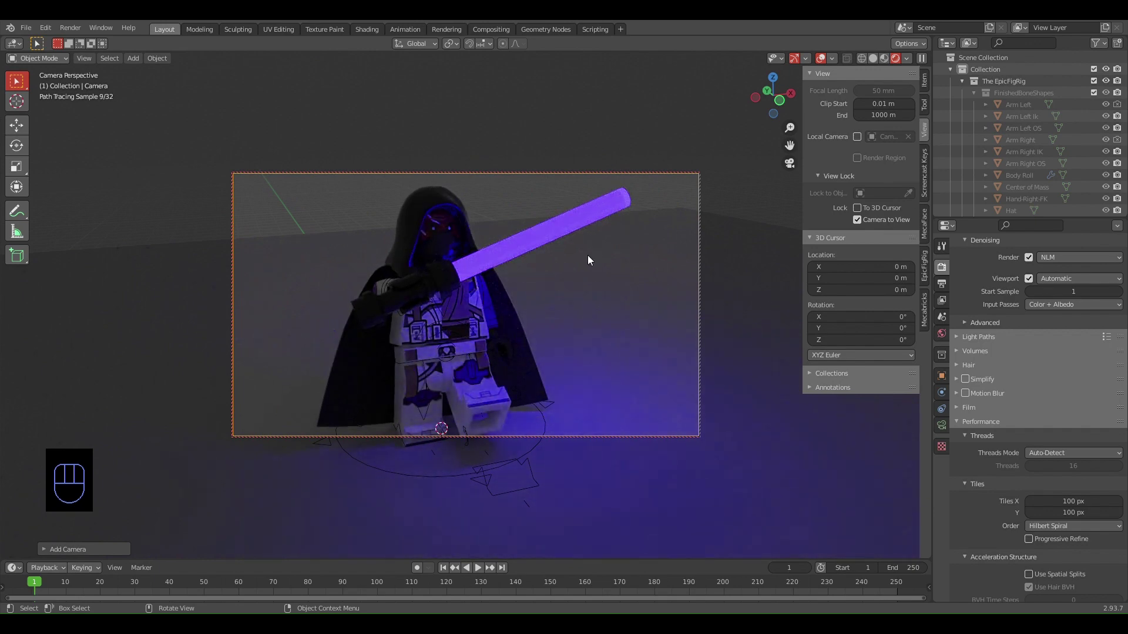
left_click(856, 222)
mouse_move(757, 364)
middle_mouse_down()
mouse_move(721, 346)
mouse_move(646, 346)
mouse_move(796, 225)
middle_mouse_up()
- In Solid shading, select the ground plane and duplicate it in place
left_click(874, 58)
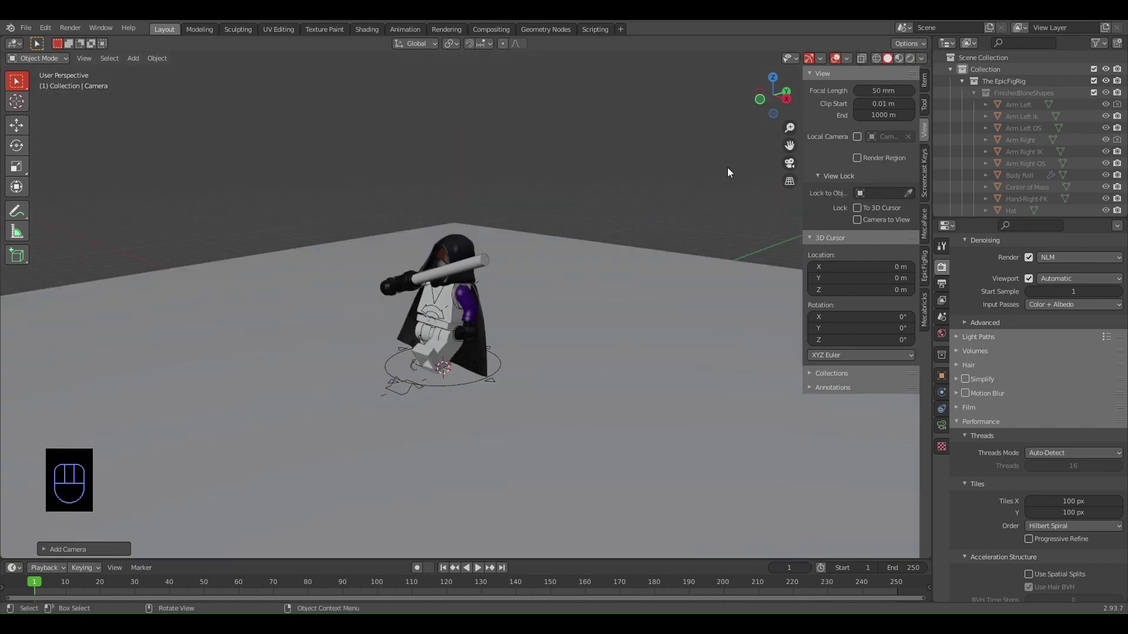
left_click(534, 290)
key("shift+a")
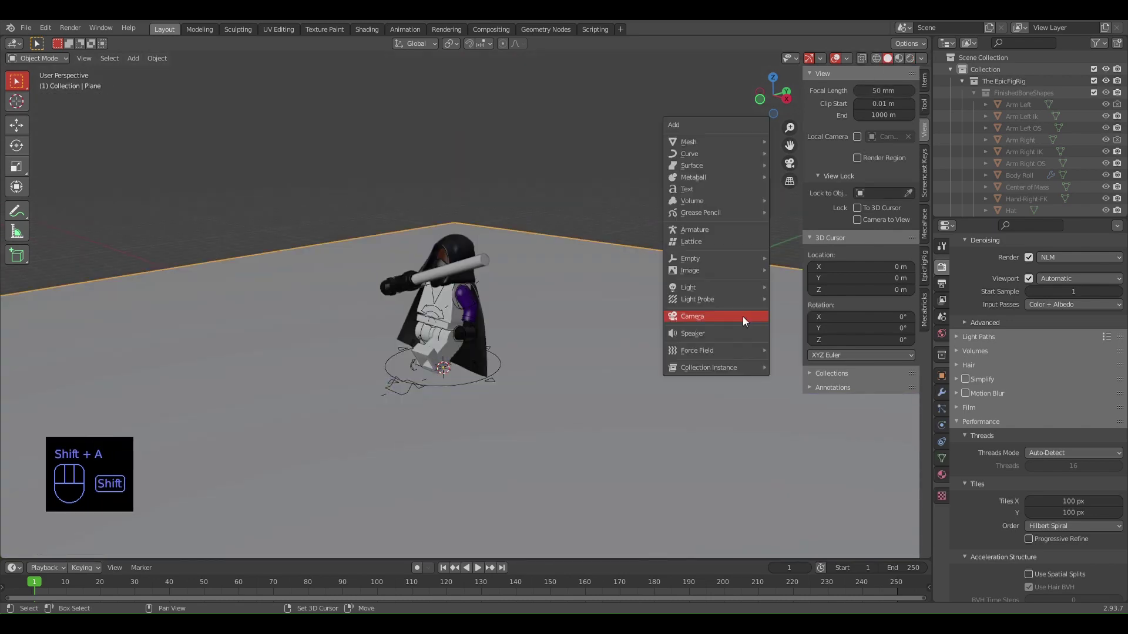
middle_click_drag(643, 299, 359, 231)
key("shift+d")
left_click(442, 529)
- Rotate the duplicated plane 90° about the X axis to stand it upright
key("r")
key("r")
key("ctrl+z")
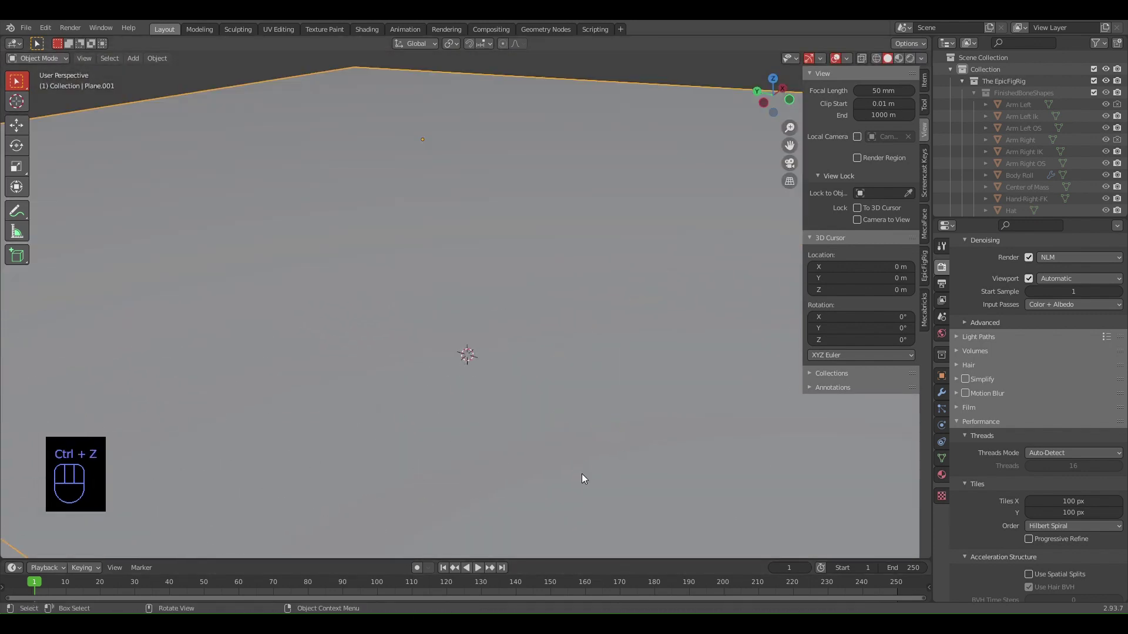
key("r")
key("x")
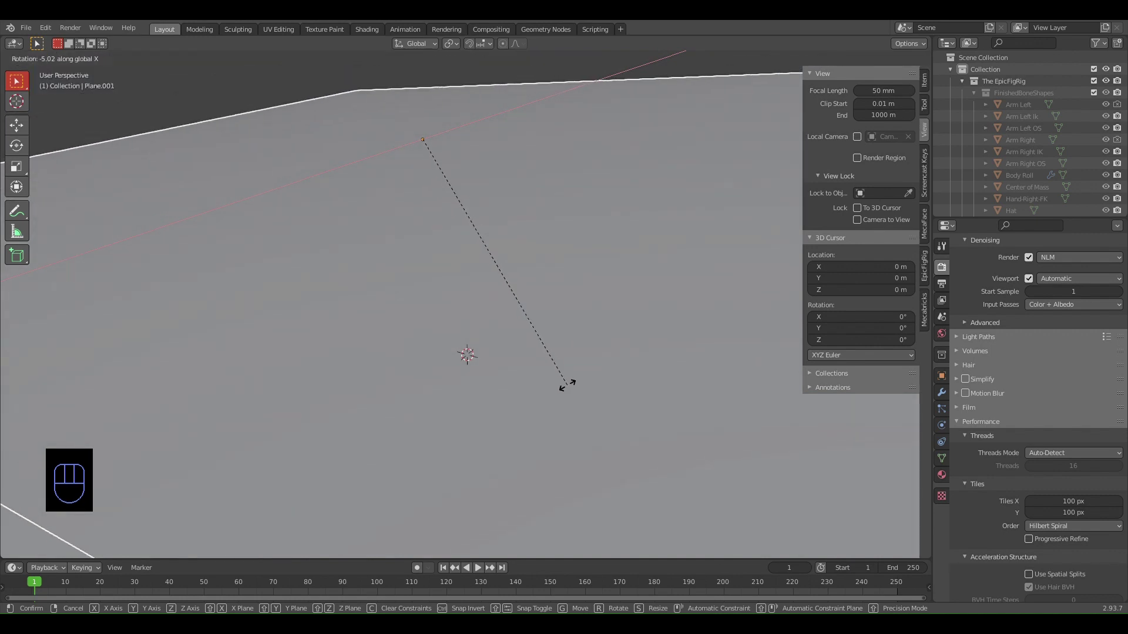
key("9")
key("0")
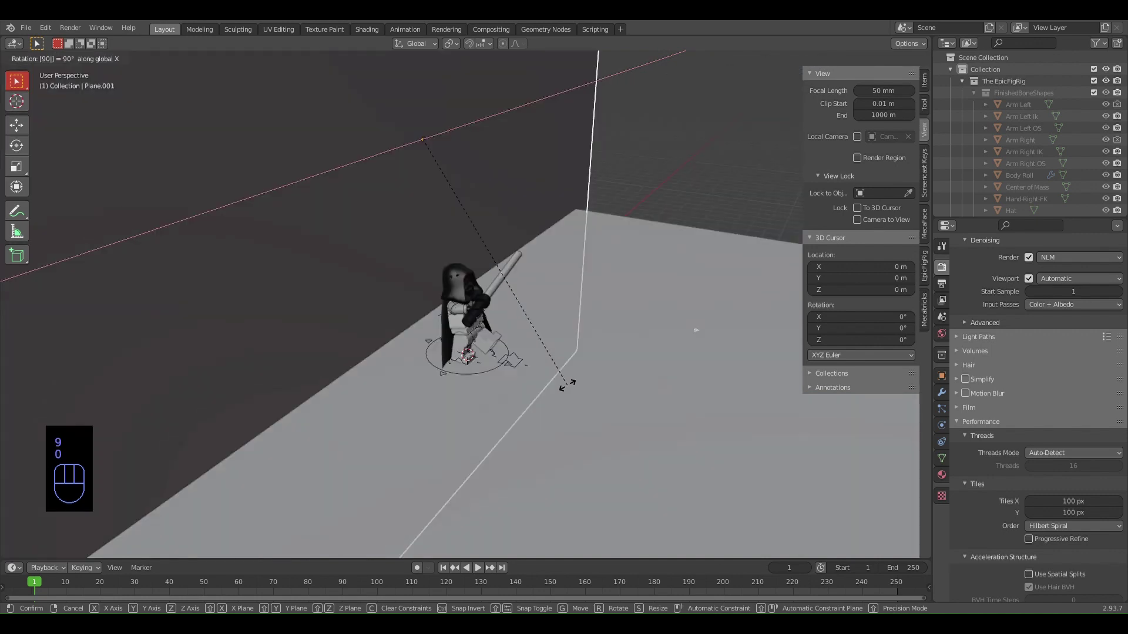
key("Return")
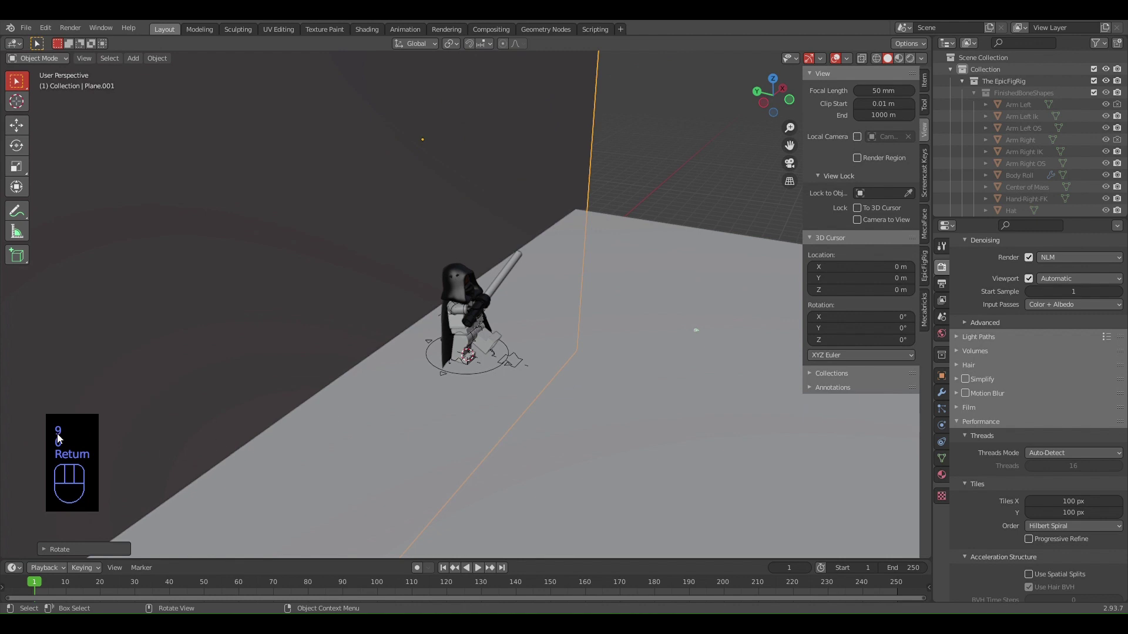
- Move the upright plane off to the left and look through the scene camera
scroll(383, 330, "down", 5)
middle_click_drag(396, 389, 446, 388)
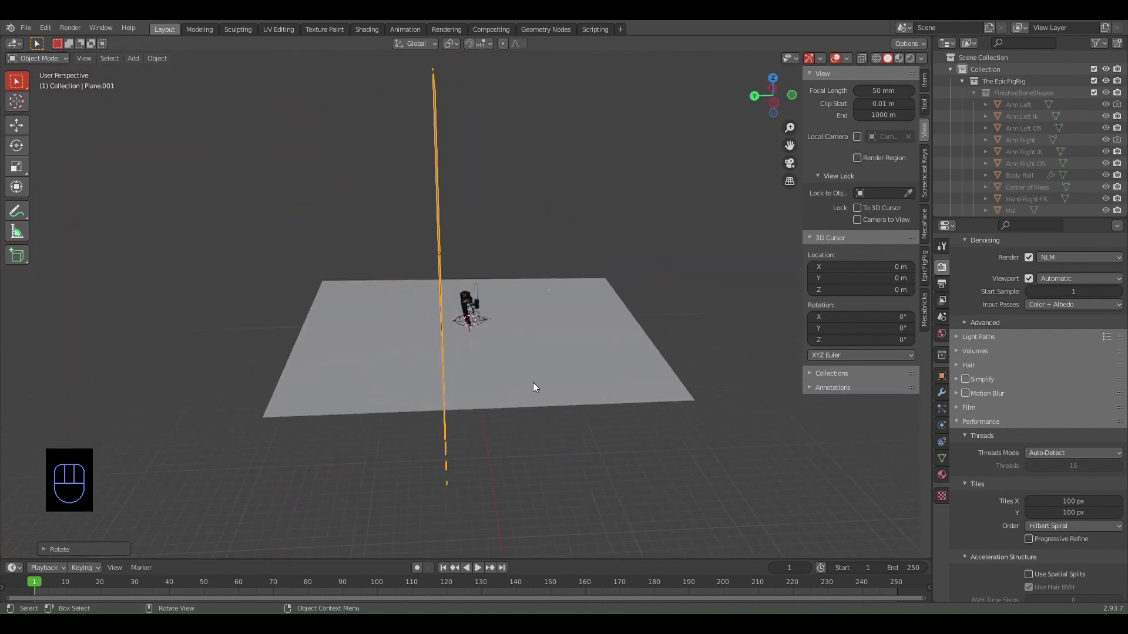
key("g")
left_click(397, 387)
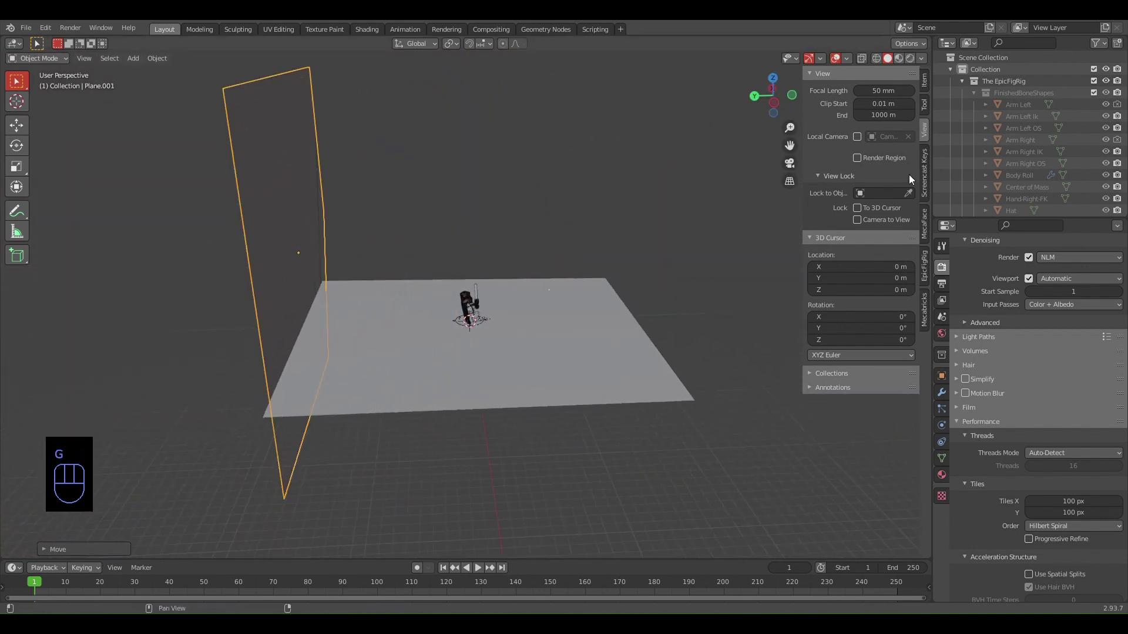
left_click(789, 164)
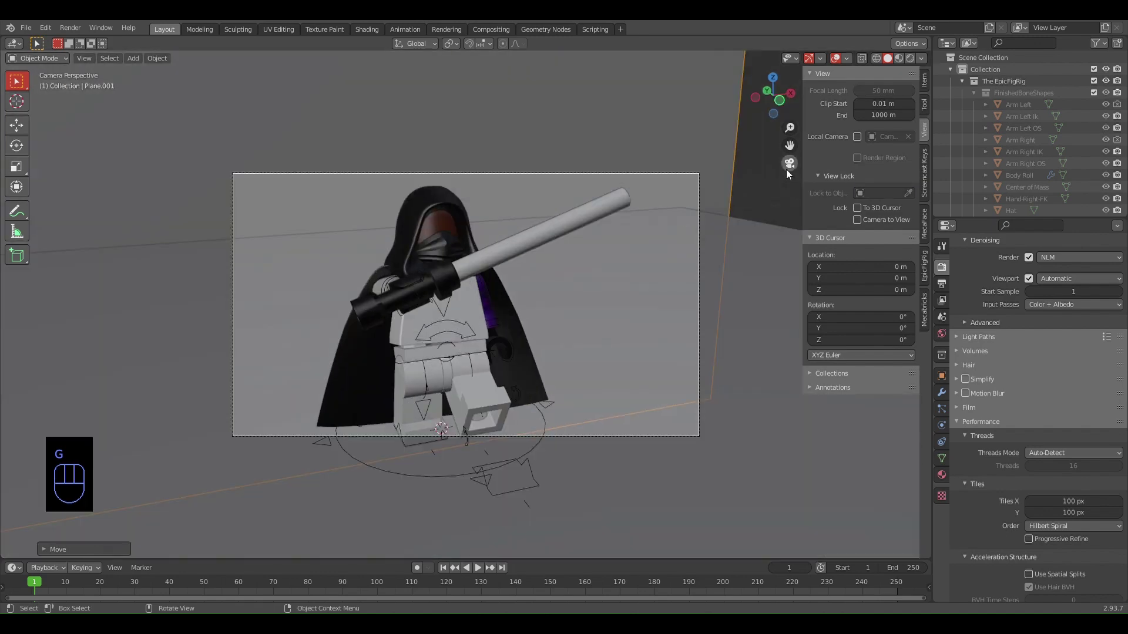
- Preview the camera shot in Cycles Rendered shading and show the Render Properties
left_click(910, 58)
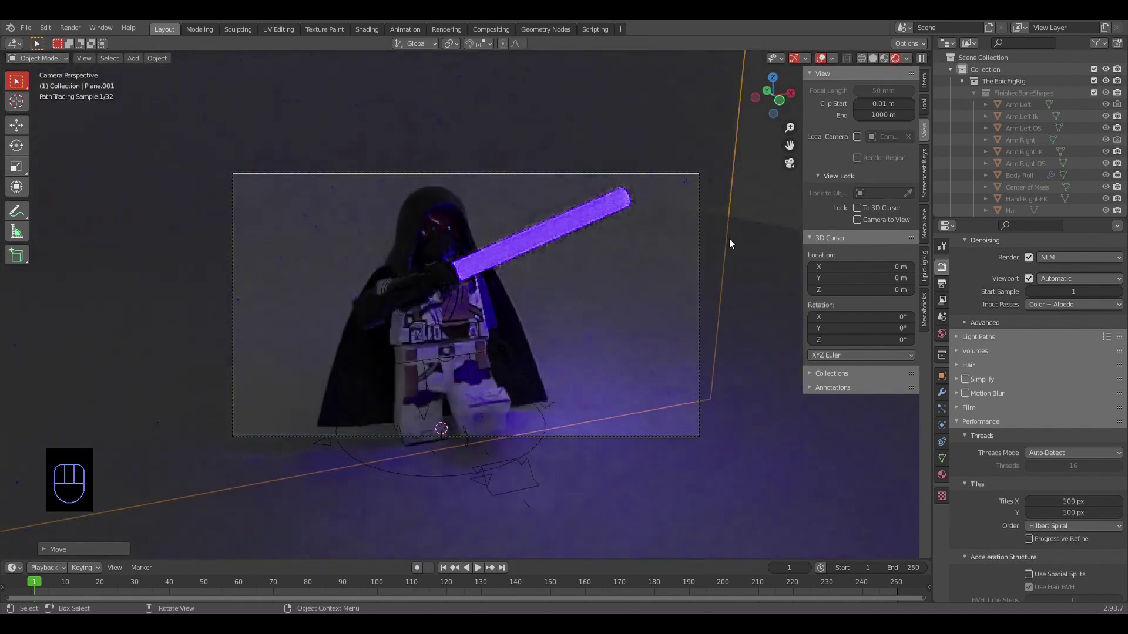
left_click(328, 214)
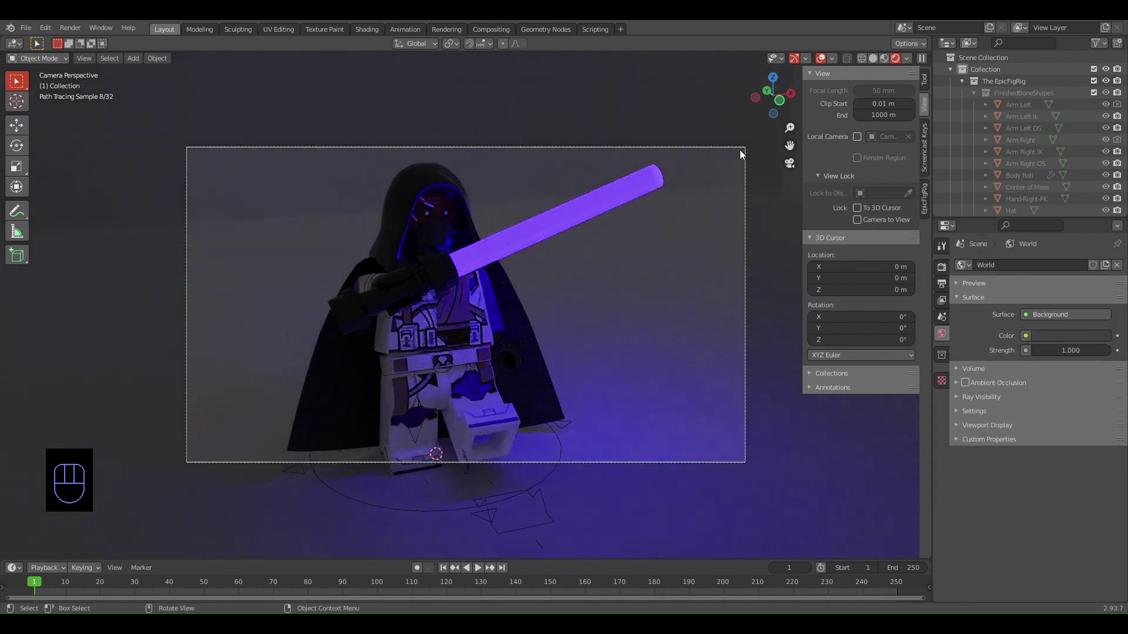
left_click(942, 268)
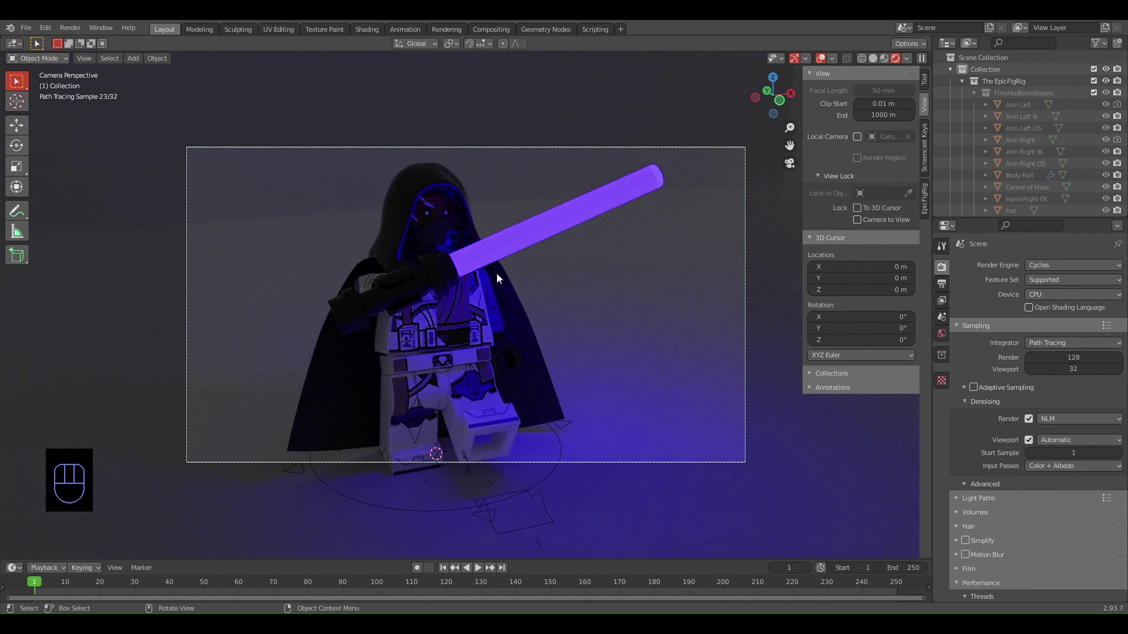
- Render the final still with Render > Render Image, then switch the viewport to Solid shading
left_click(71, 29)
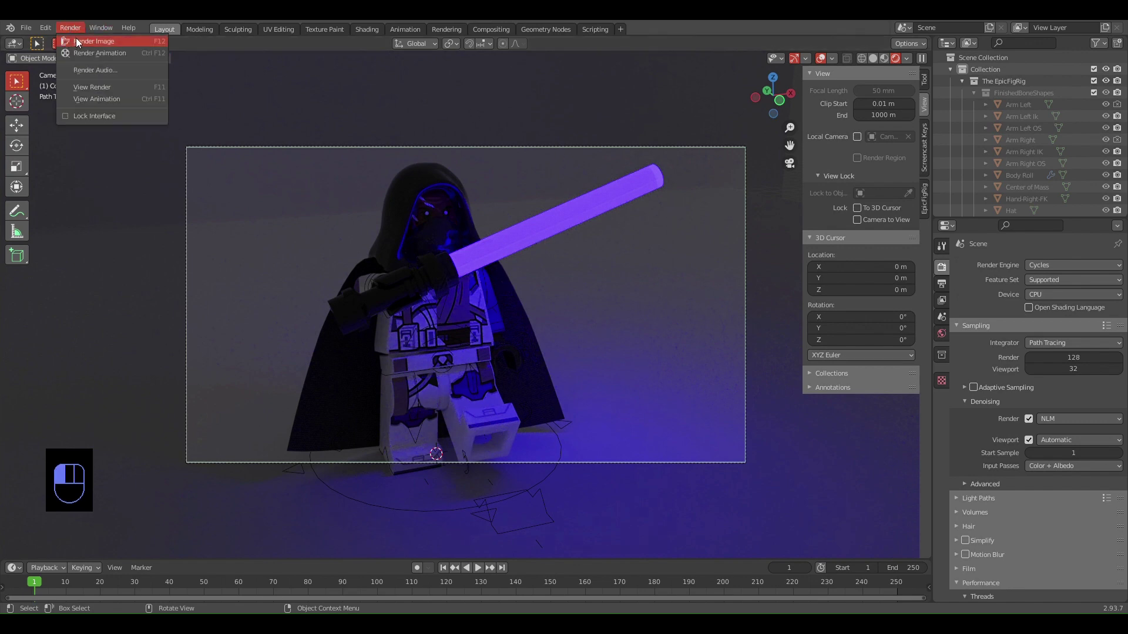
left_click(121, 44)
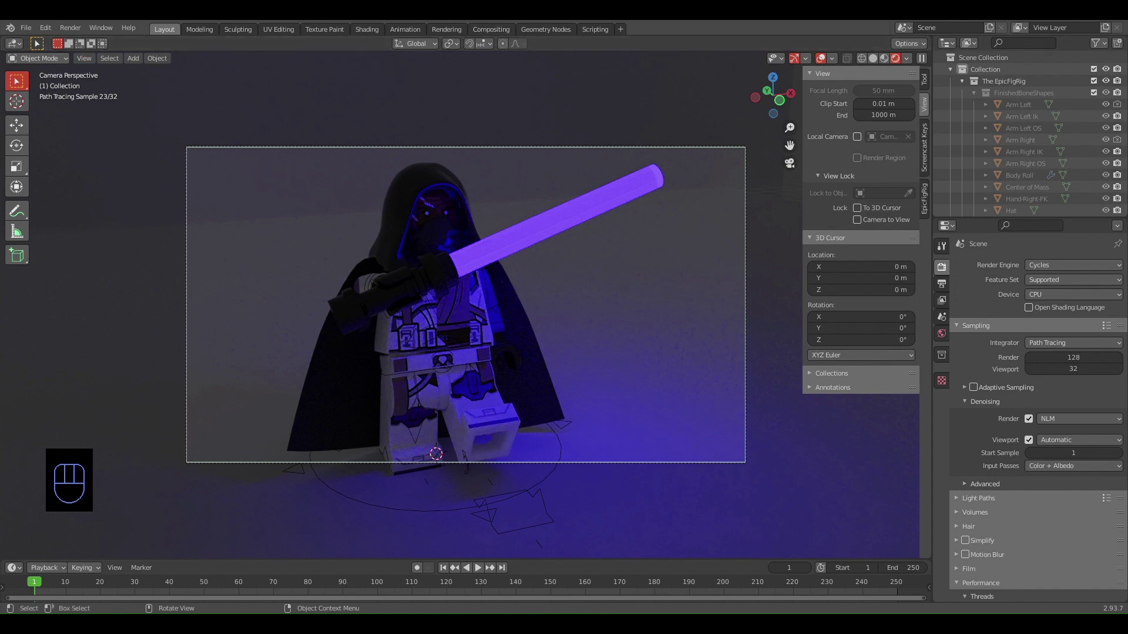
left_click(872, 59)
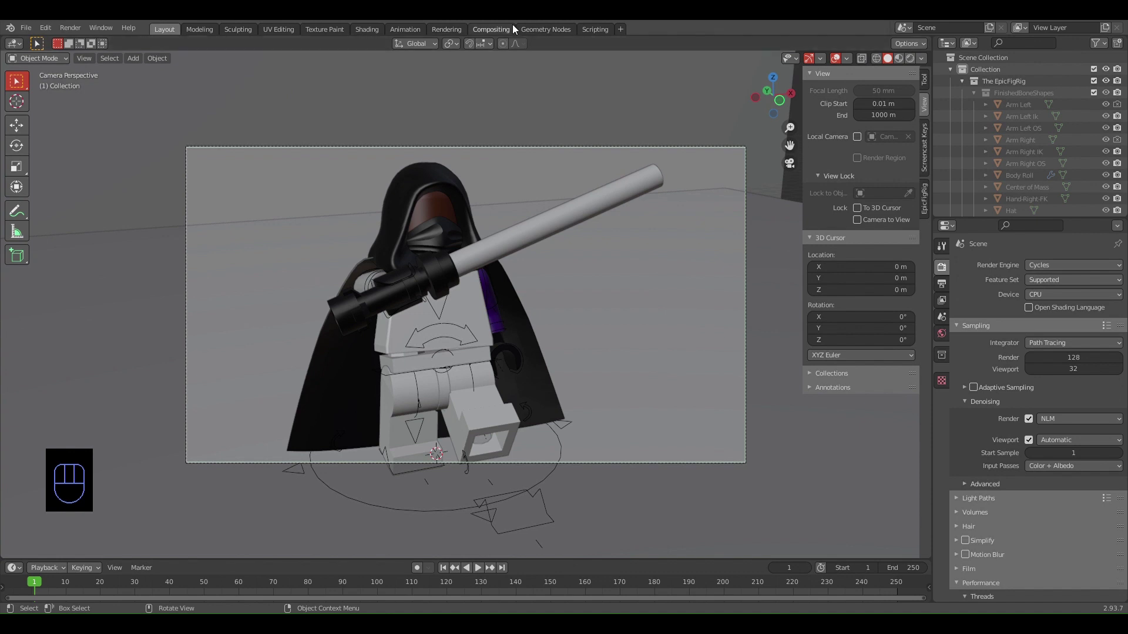
- In the Compositing workspace, enable Use Nodes and move the Composite node further right
left_click(483, 30)
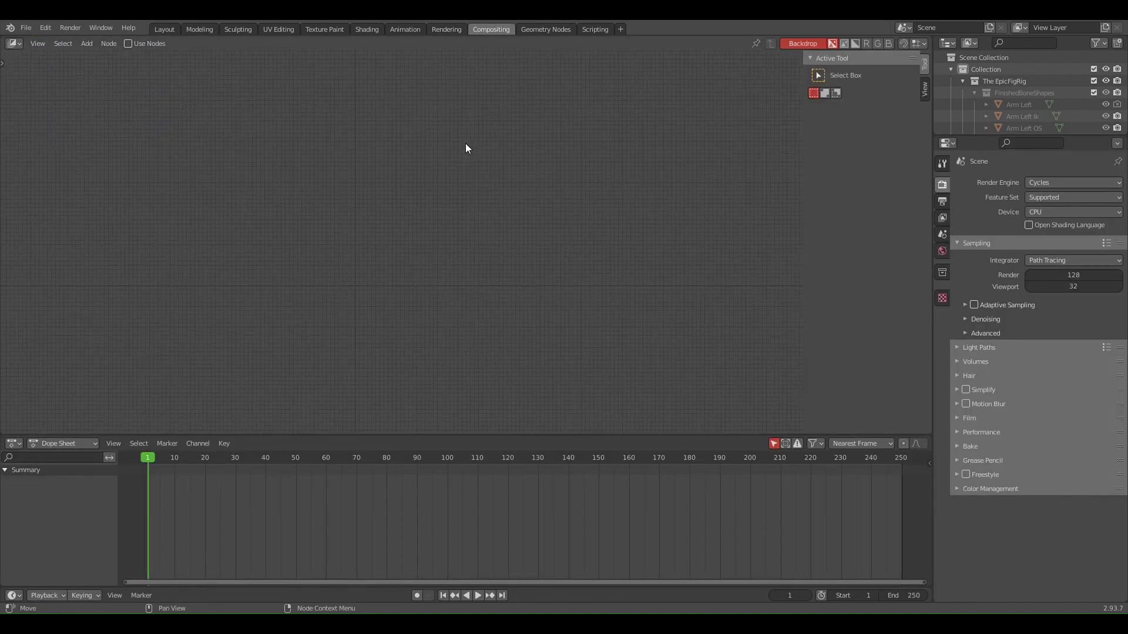
left_click(127, 43)
scroll(414, 158, "up", 5)
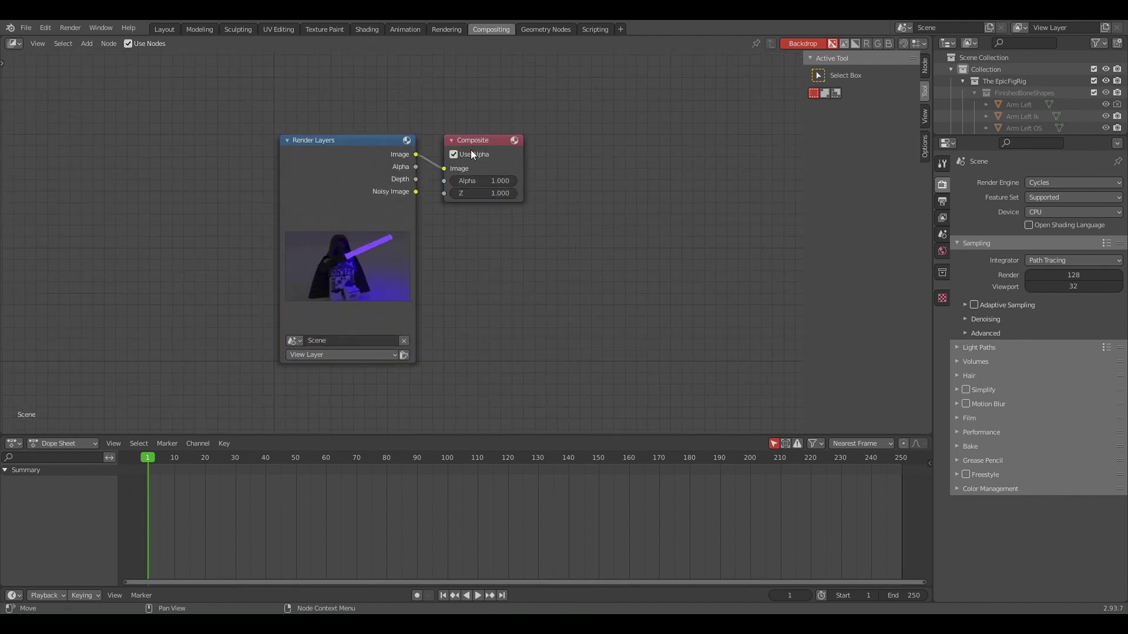
left_click_drag(474, 148, 716, 176)
key("Home")
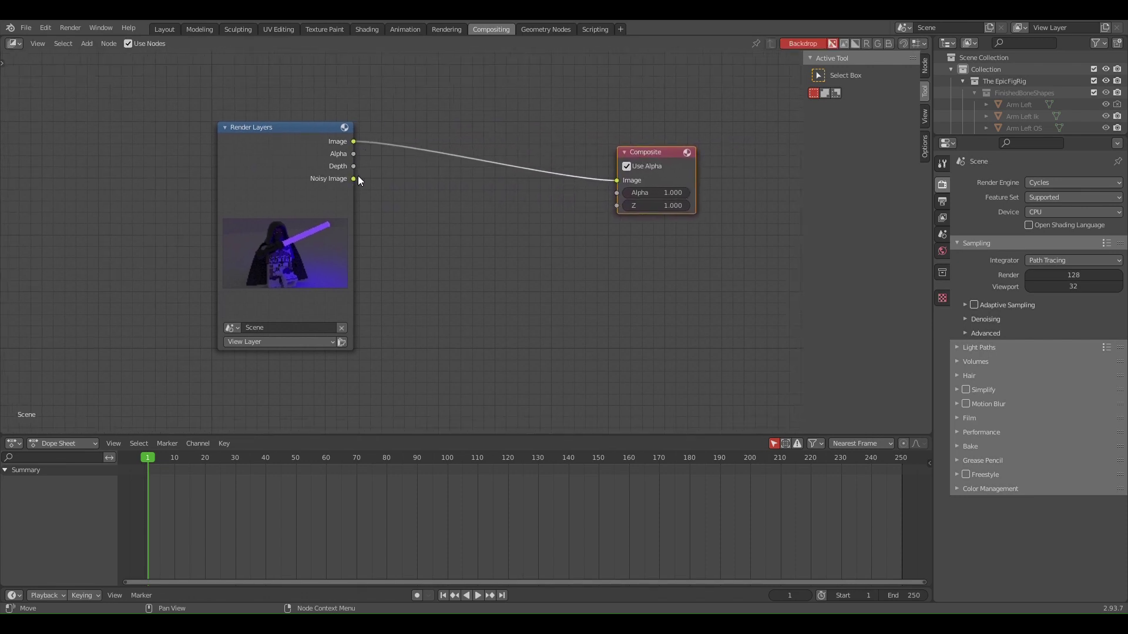
- Add a Denoise node and link the Render Layers Image output into it
left_click(353, 142)
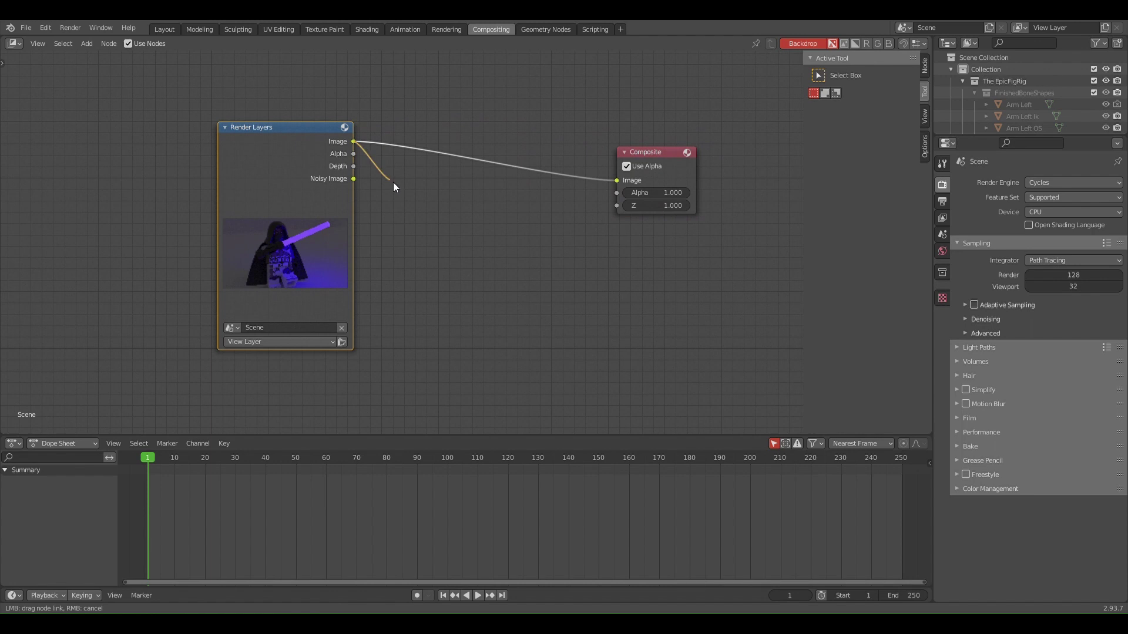
key("shift+a")
left_click(449, 232)
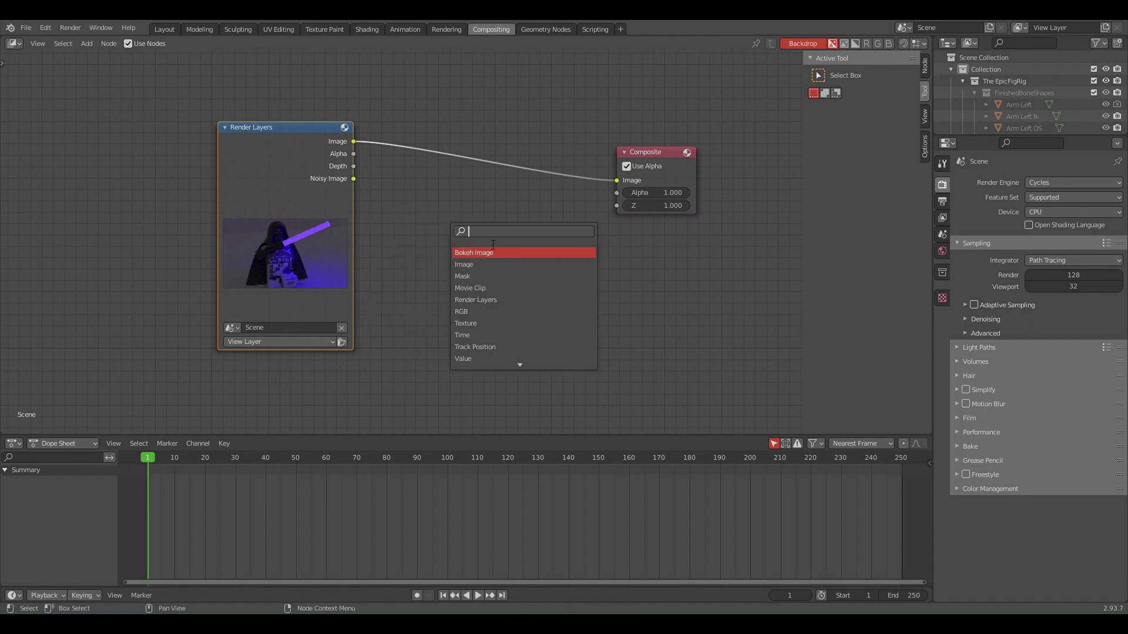
type("deno")
key("Return")
left_click(447, 203)
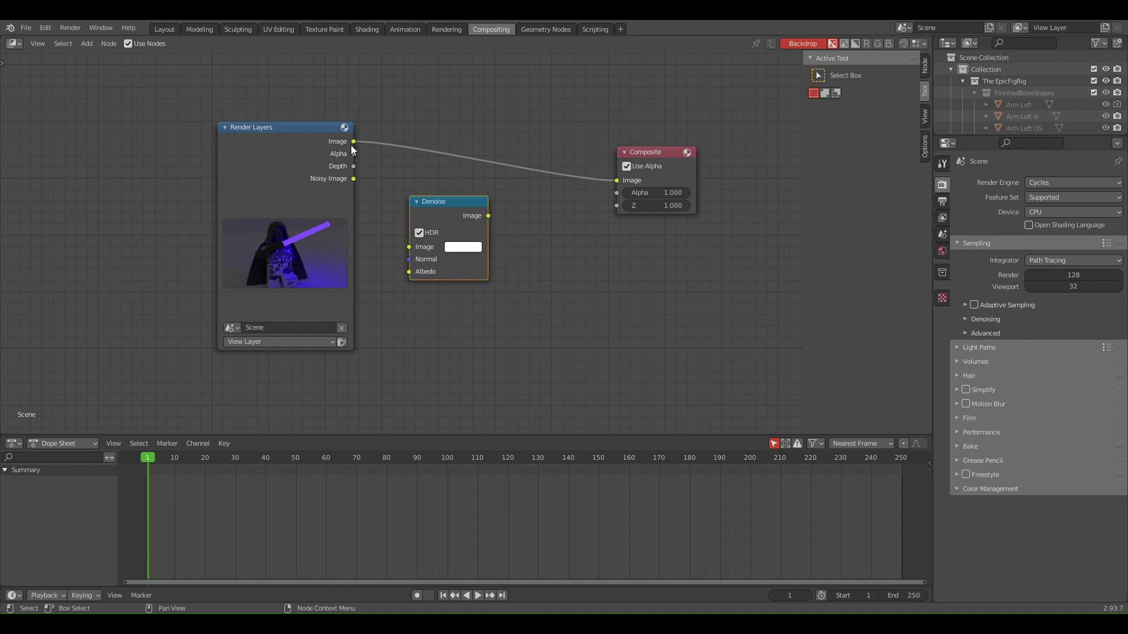
left_click_drag(351, 144, 409, 247)
- Add a Viewer node and connect the Denoise Image output to it
left_click_drag(488, 215, 771, 305)
key("shift+a")
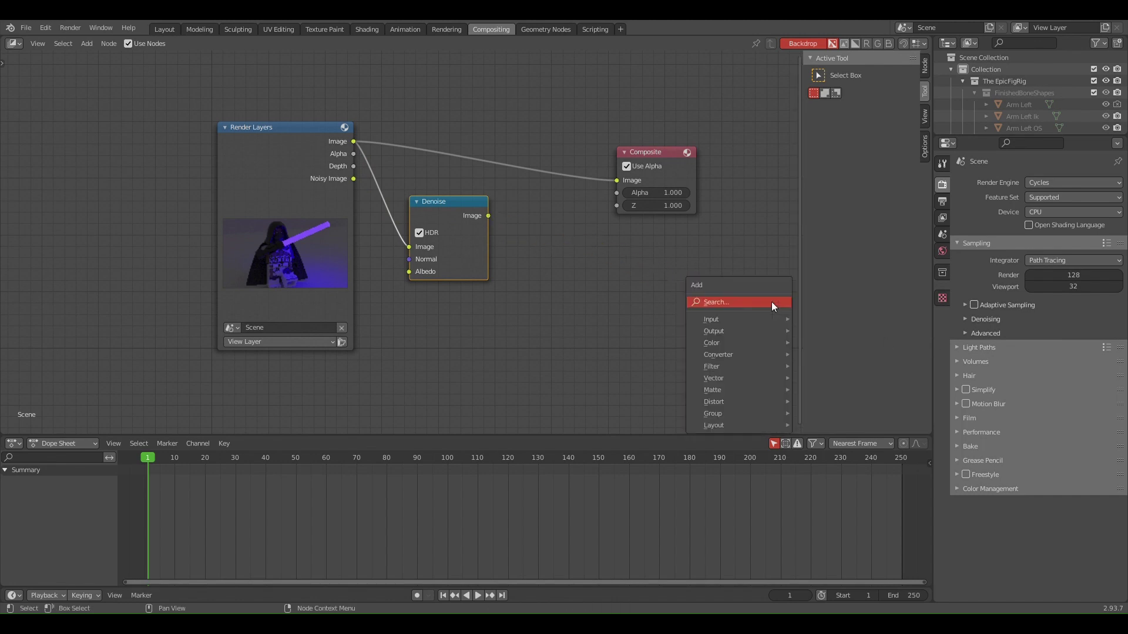
left_click(770, 302)
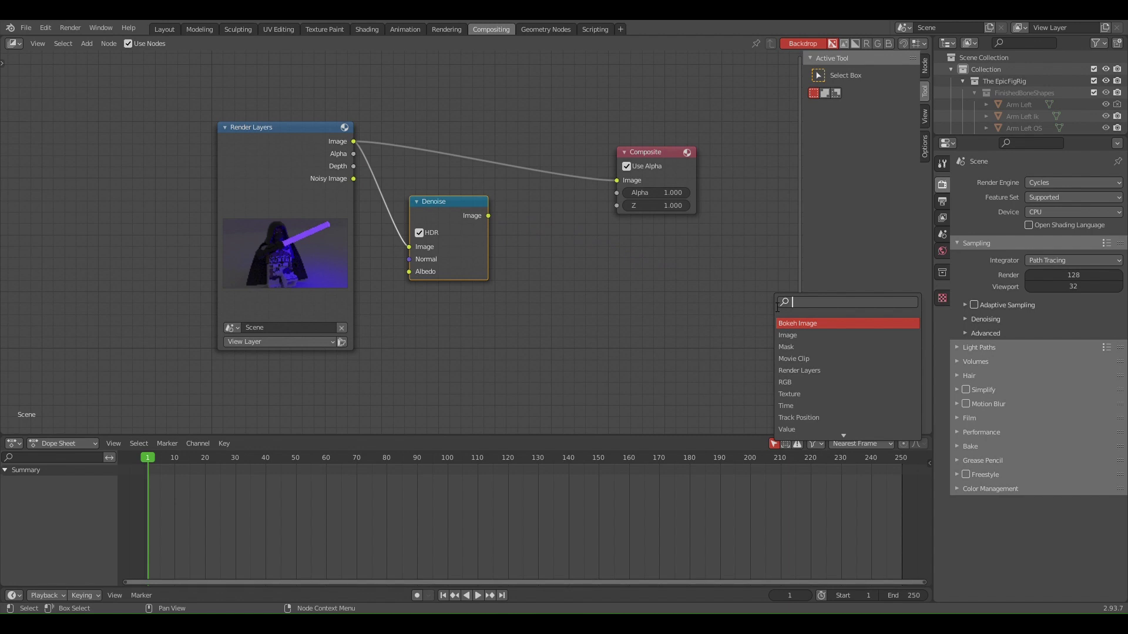
type("view")
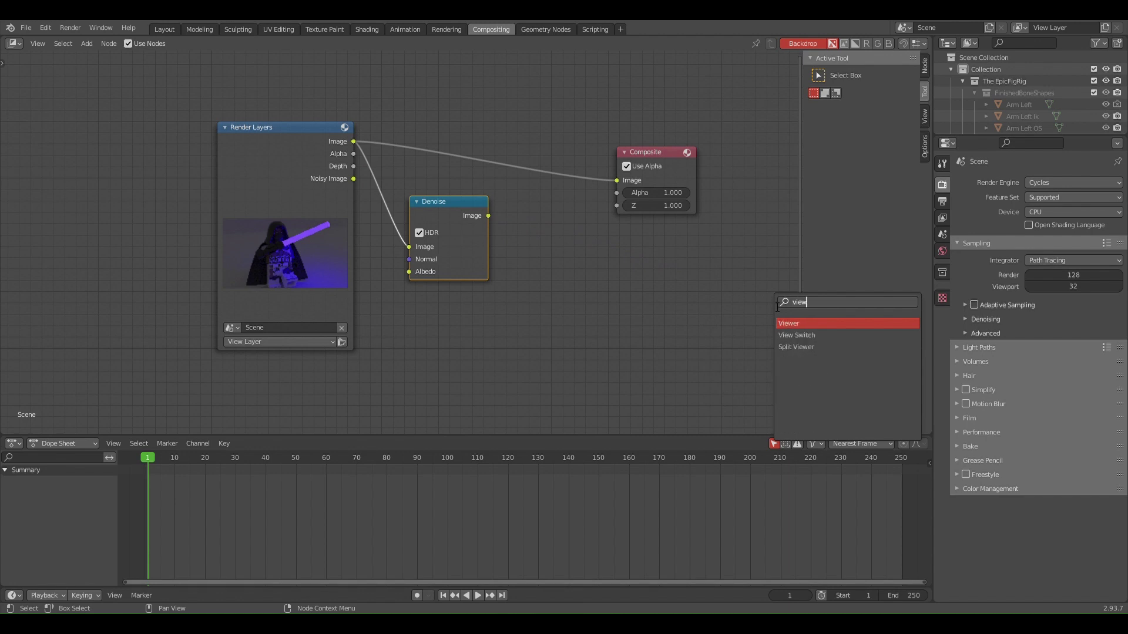
key("Return")
left_click(716, 293)
left_click_drag(489, 216, 742, 335)
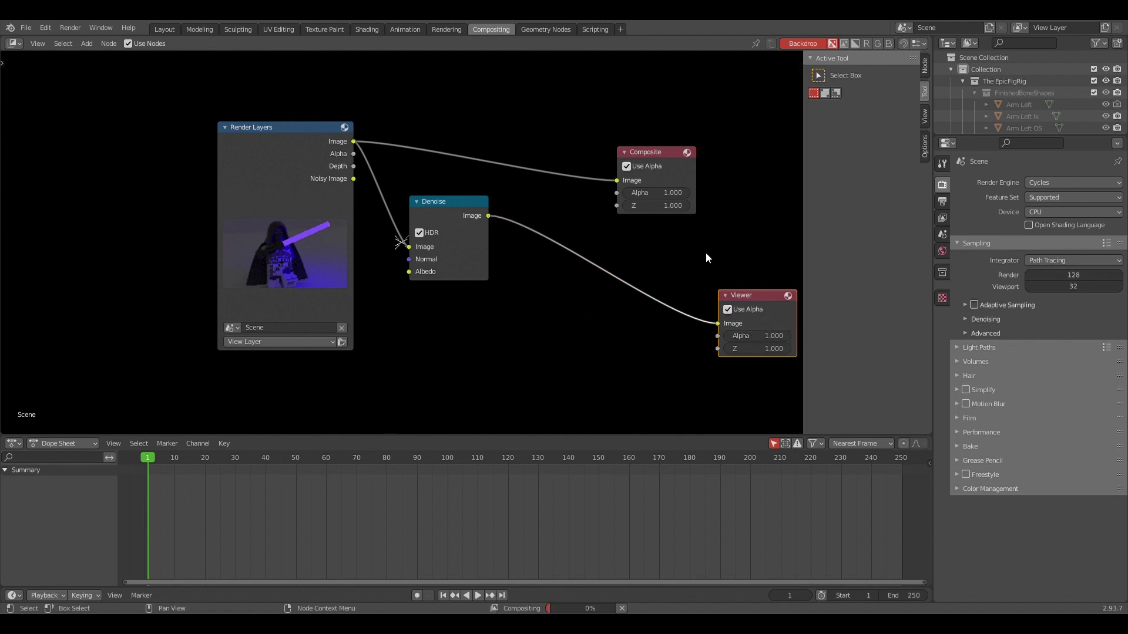
- Fit the nodes, resize the backdrop to show the denoised render, and open the Add-node search
key("Home")
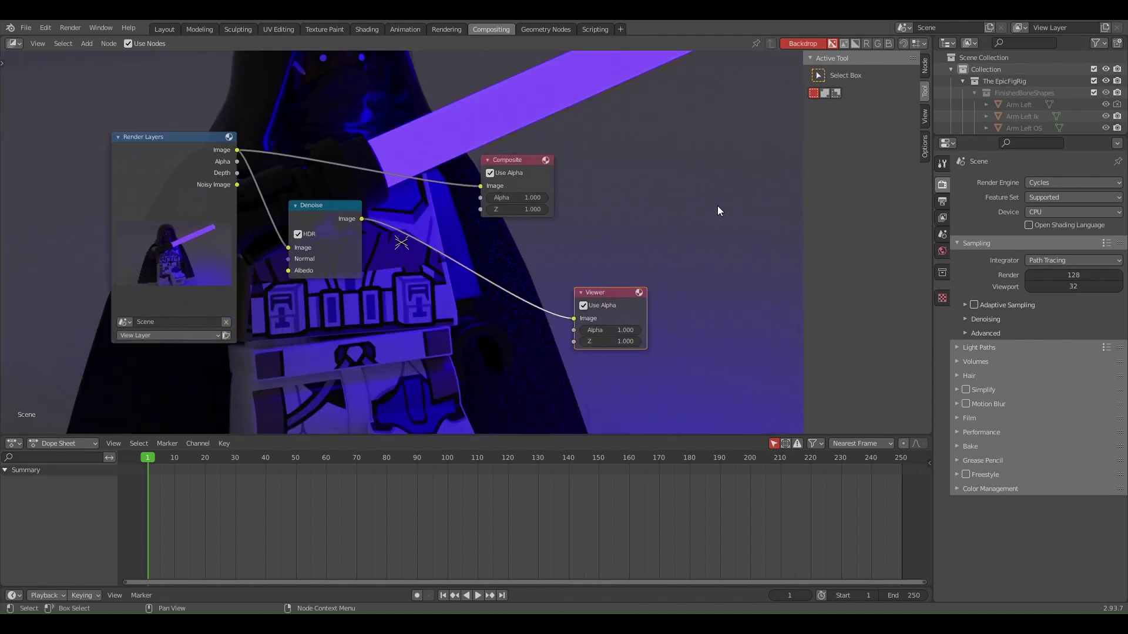
key("alt+Home")
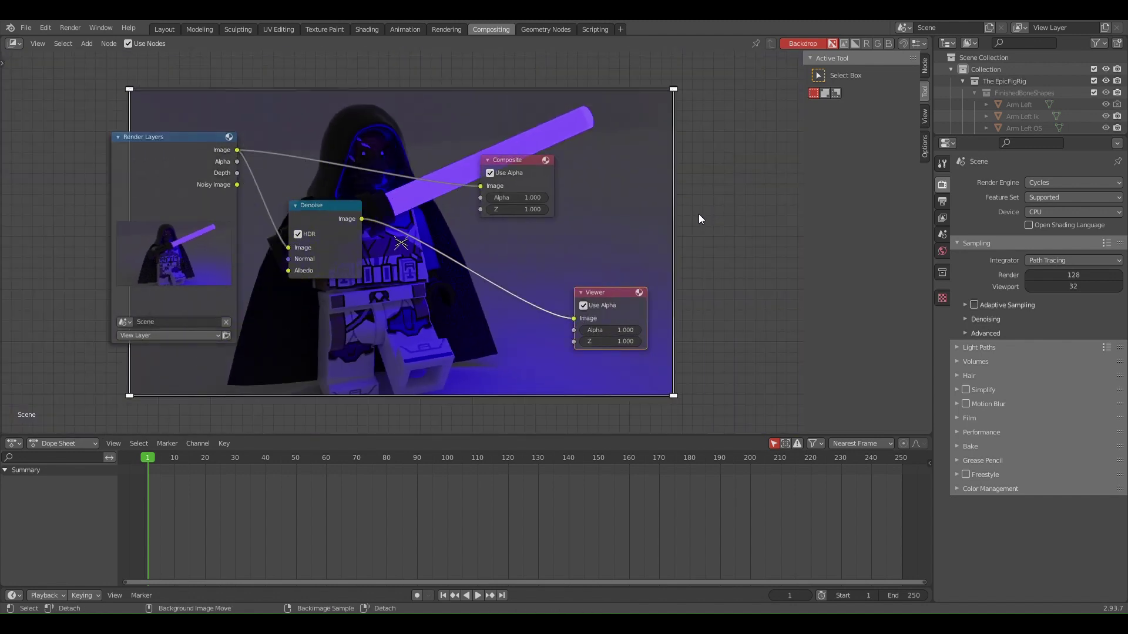
key("alt+v")
key("alt+v")
key("alt+v")
key("v")
key("v")
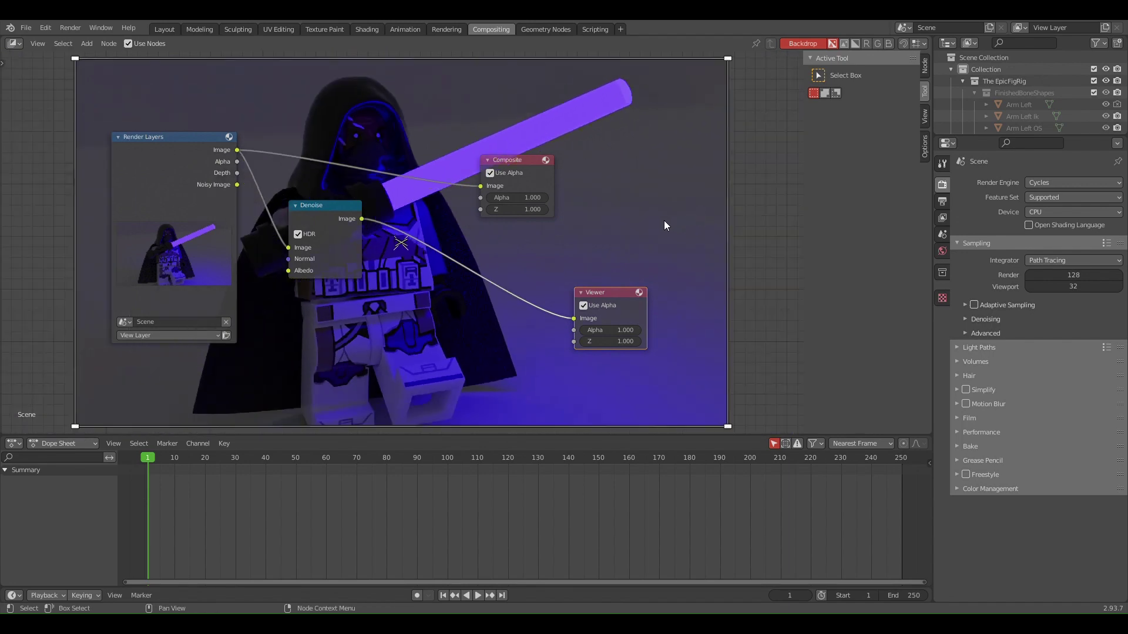
middle_click_drag(661, 226, 697, 232)
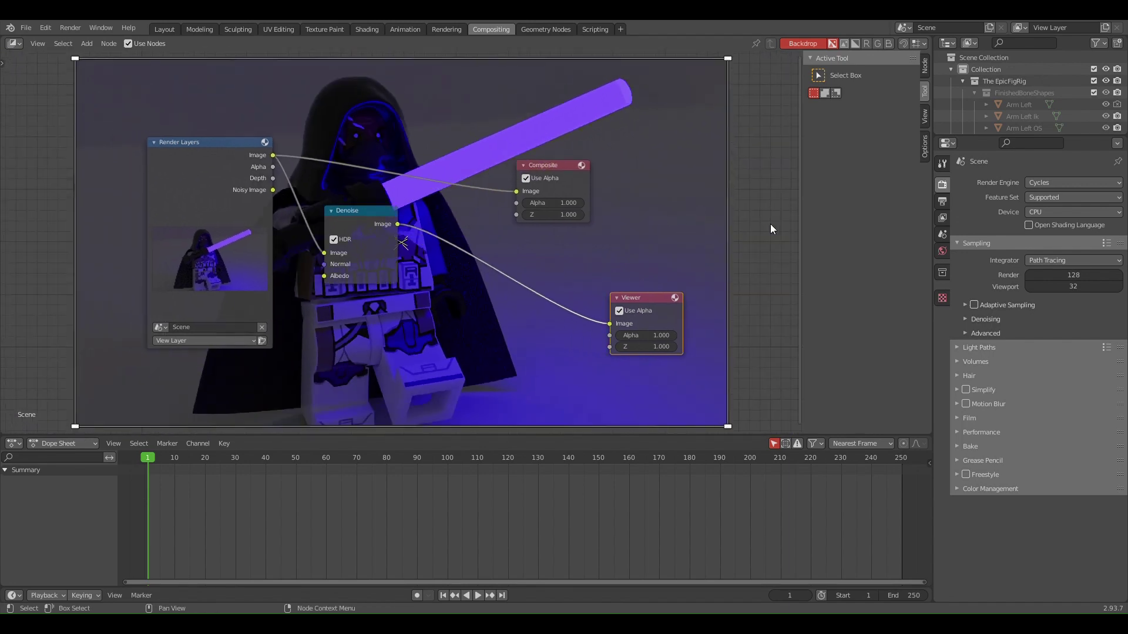
left_click(570, 203)
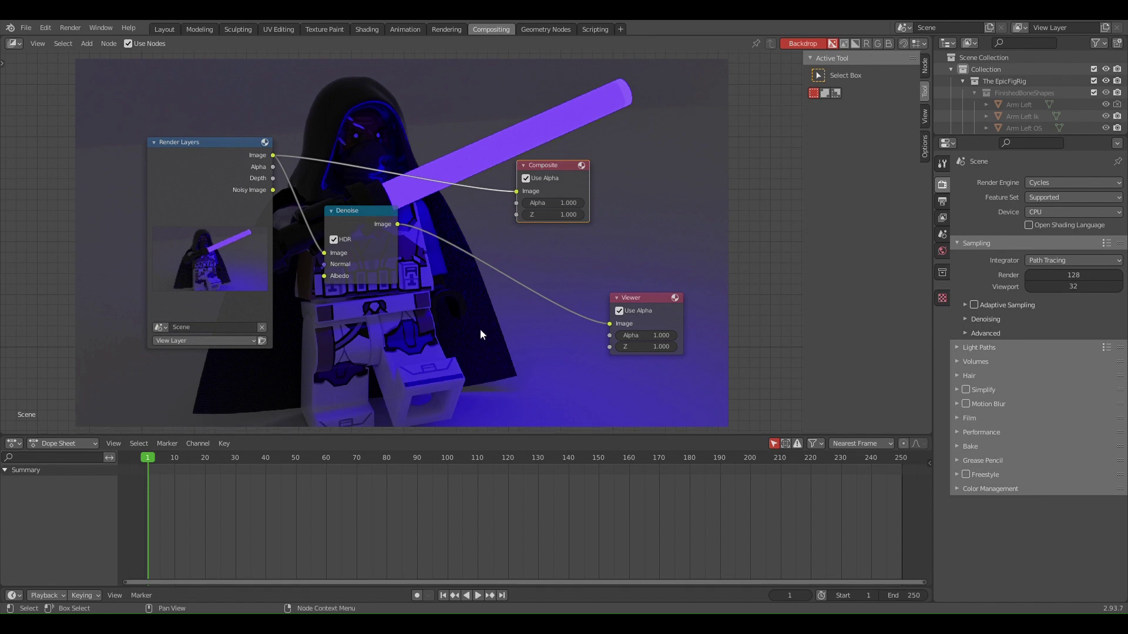
key("shift+a")
left_click(451, 357)
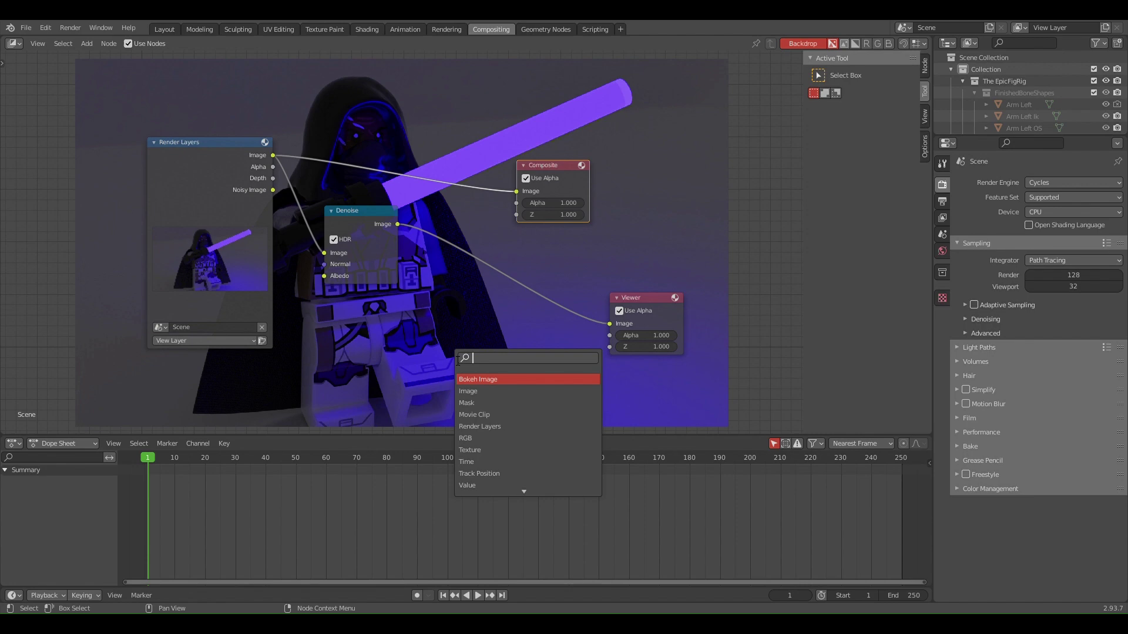
- Add a Hue Correct node onto the Denoise→Viewer link
type("hue")
key("Return")
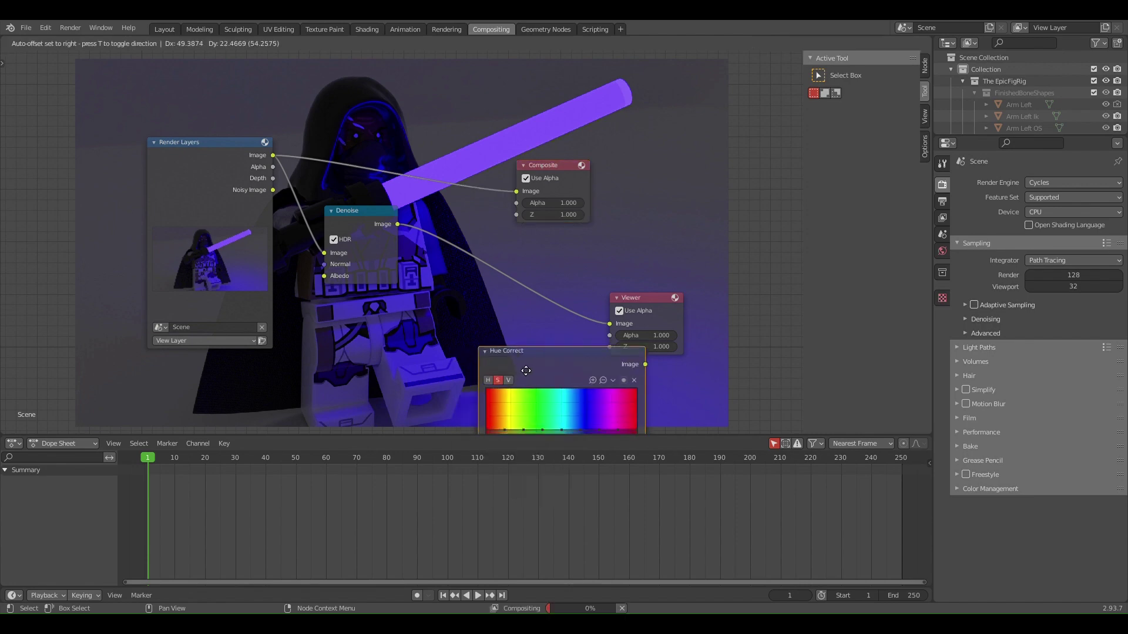
left_click(474, 262)
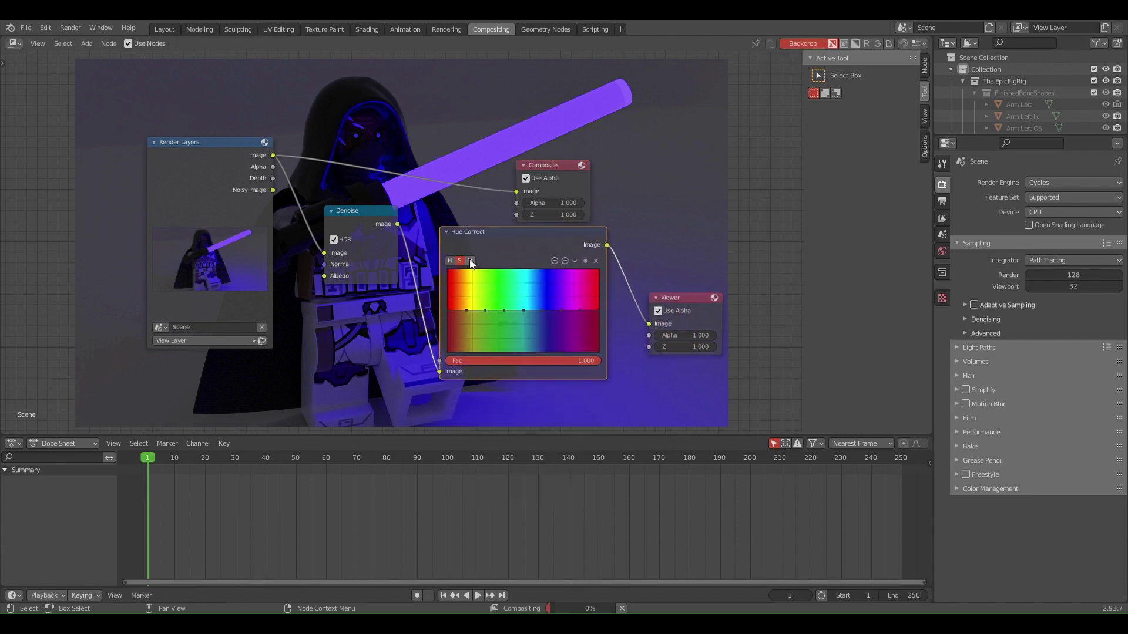
left_click_drag(554, 243, 560, 256)
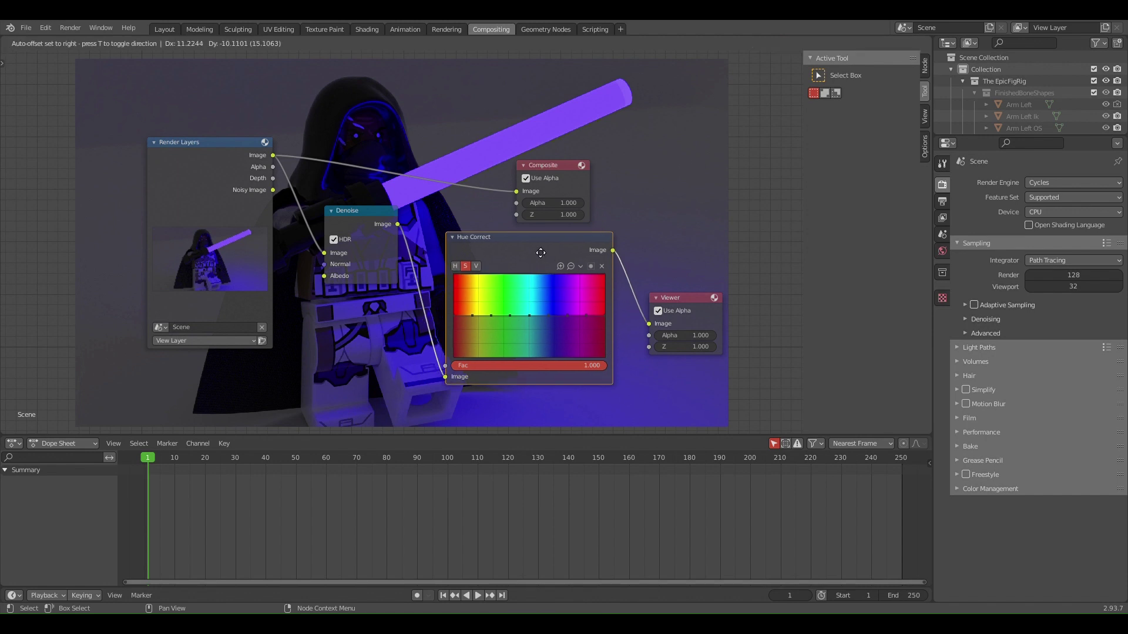
- Add a point on the Hue Correct curve and drag it to deepen the blue-purple tint
left_click(548, 322)
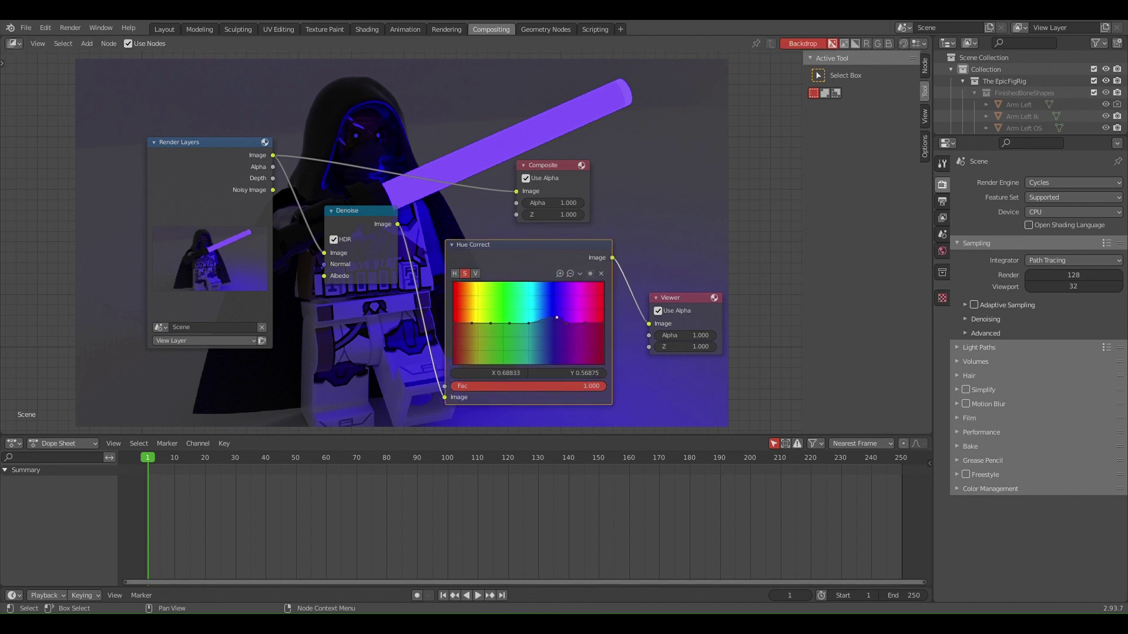
mouse_move(548, 323)
left_mouse_down()
mouse_move(563, 313)
mouse_move(561, 324)
left_mouse_up()
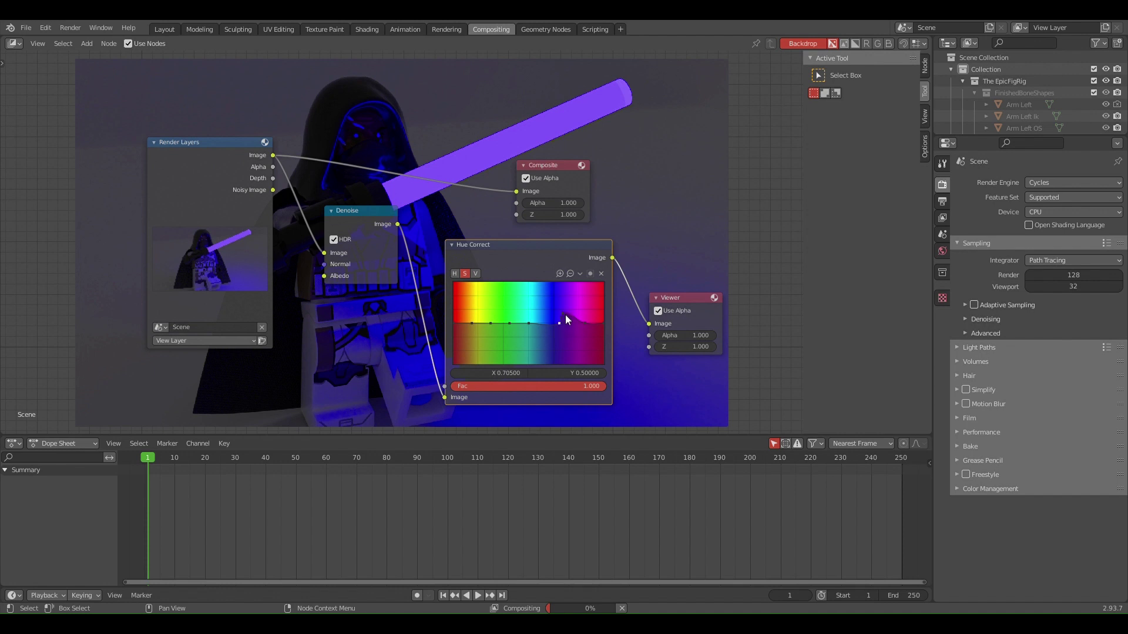
mouse_move(562, 312)
left_mouse_down()
mouse_move(559, 342)
mouse_move(564, 317)
left_mouse_up()
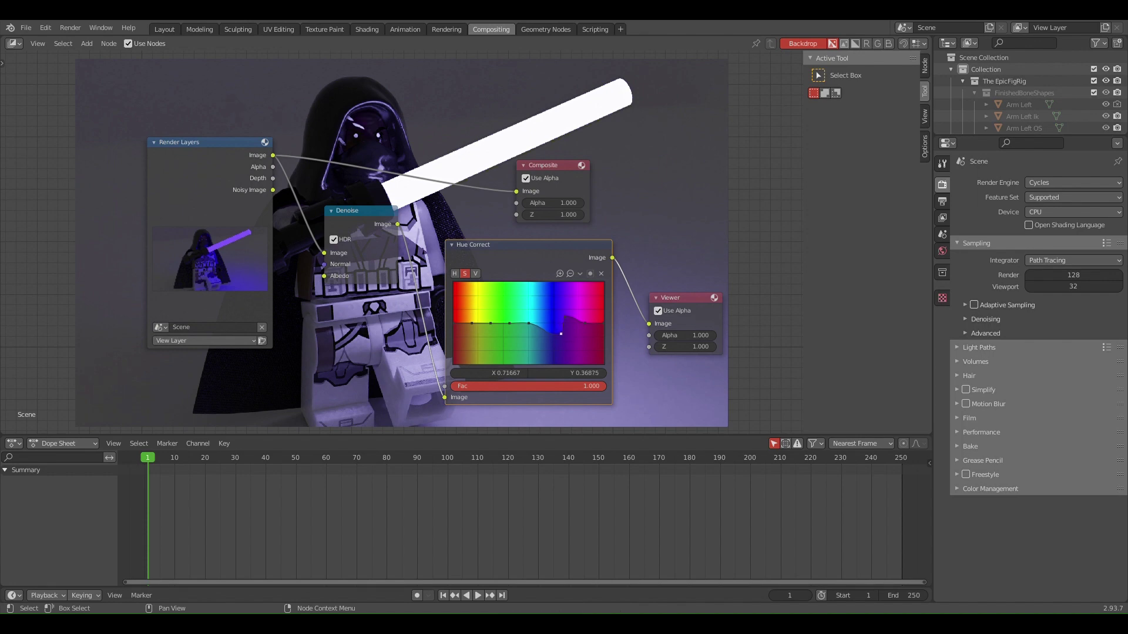
left_click_drag(561, 333, 566, 325)
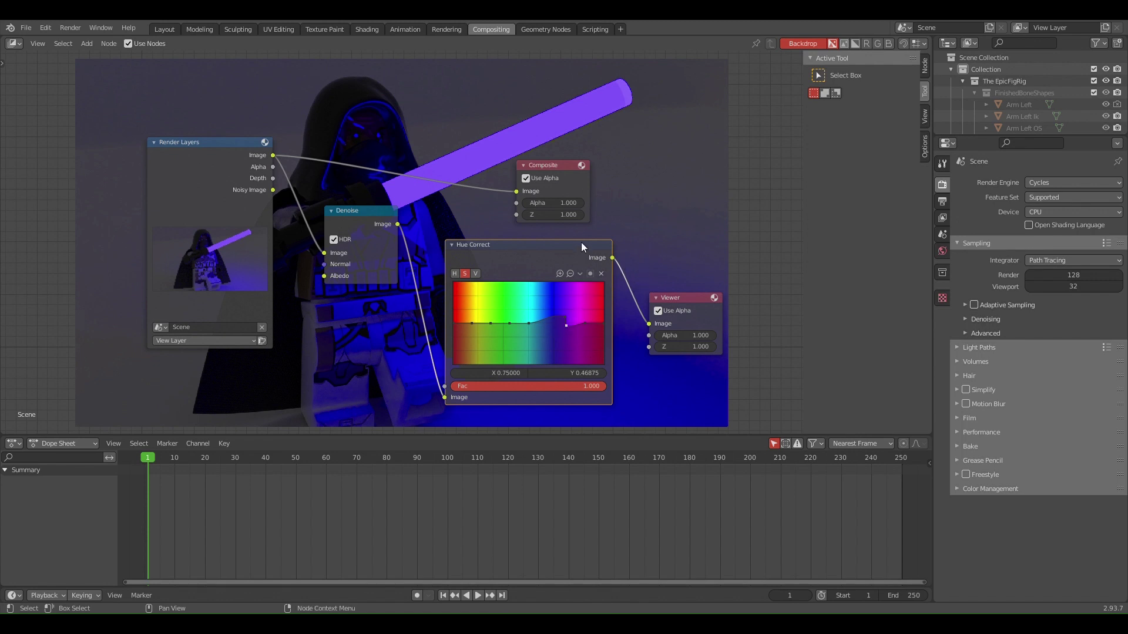
left_click_drag(579, 241, 544, 244)
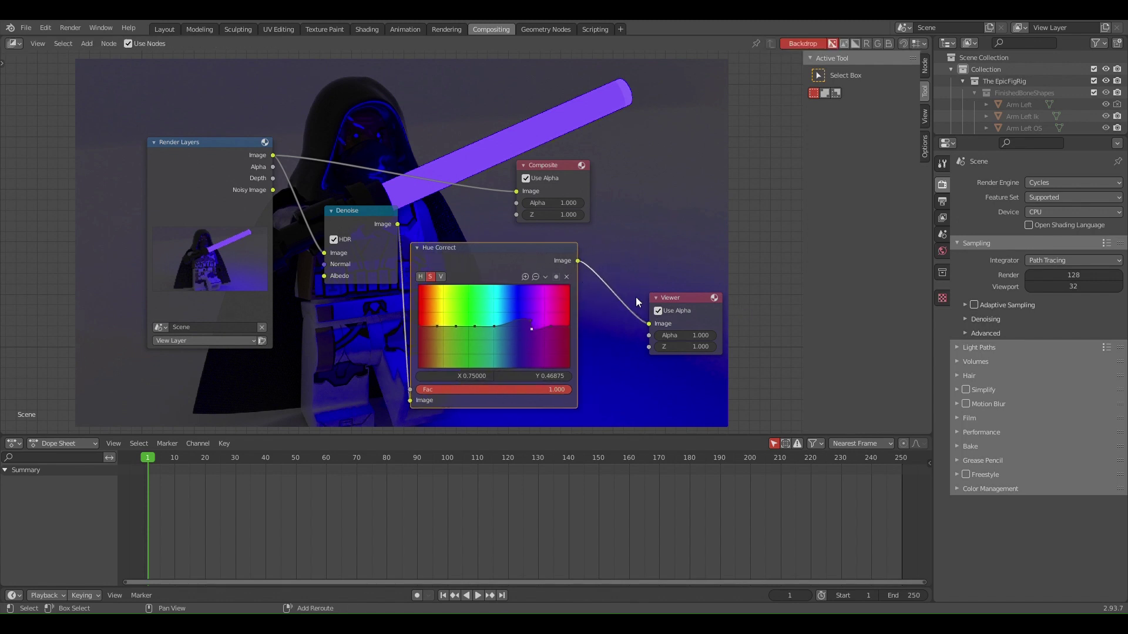
- Insert a Glare node between Hue Correct and Viewer, set to Fog Glow with Threshold 0
key("shift+a")
left_click(624, 312)
type("glare")
key("Return")
left_click(617, 271)
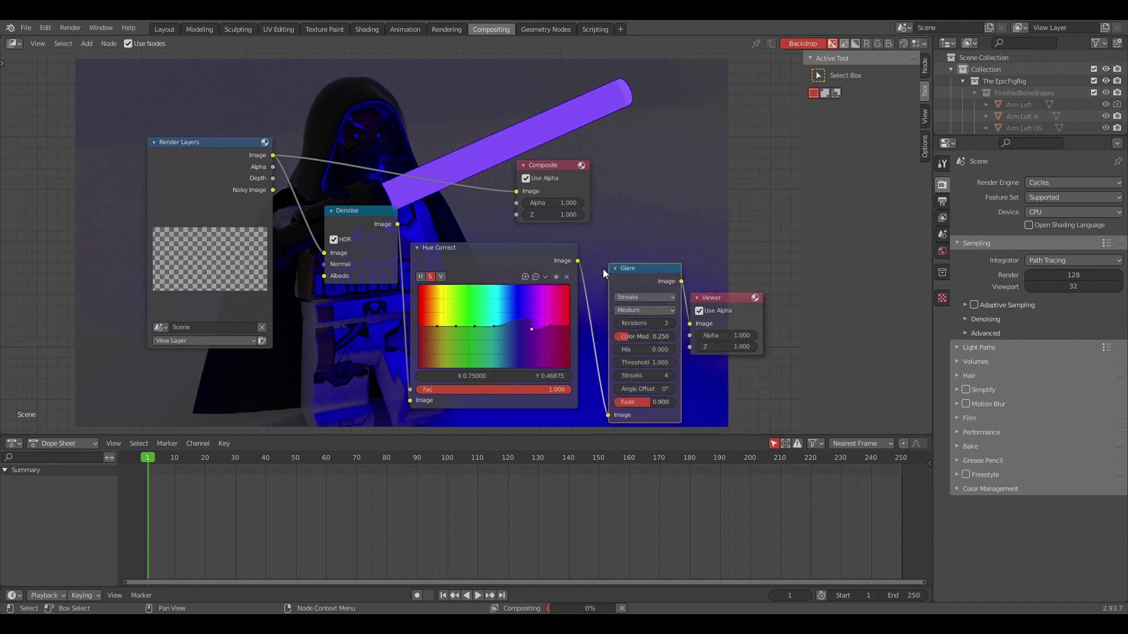
left_click(644, 297)
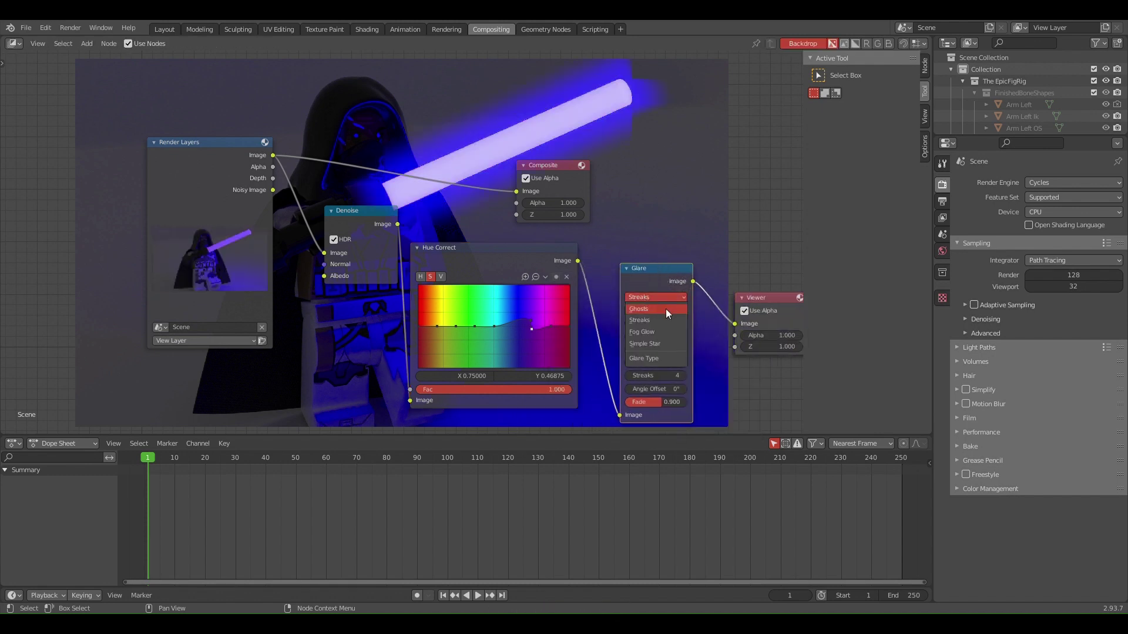
left_click(651, 331)
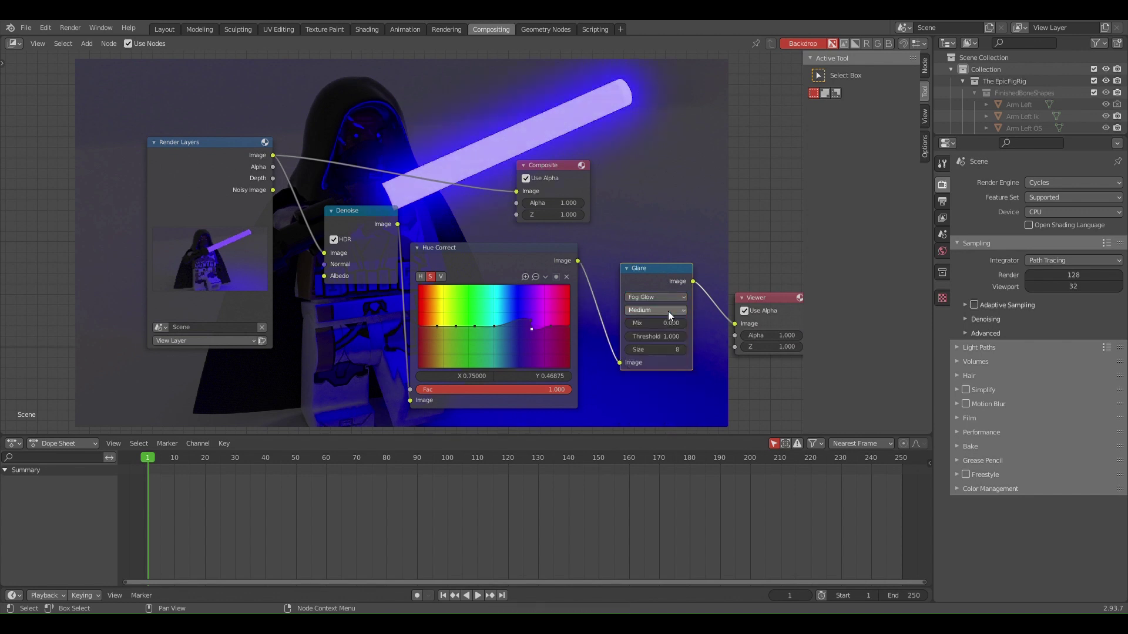
left_click_drag(683, 335, 654, 351)
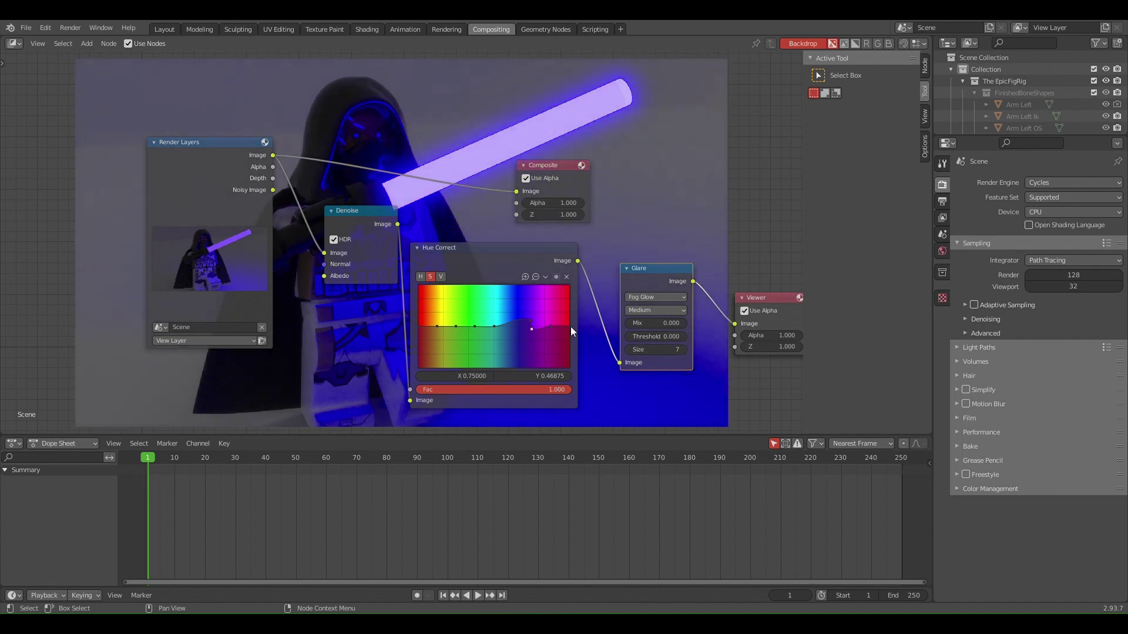
- Fine-tune the Hue Correct curve point and reposition the Glare node
left_click_drag(534, 327, 528, 319)
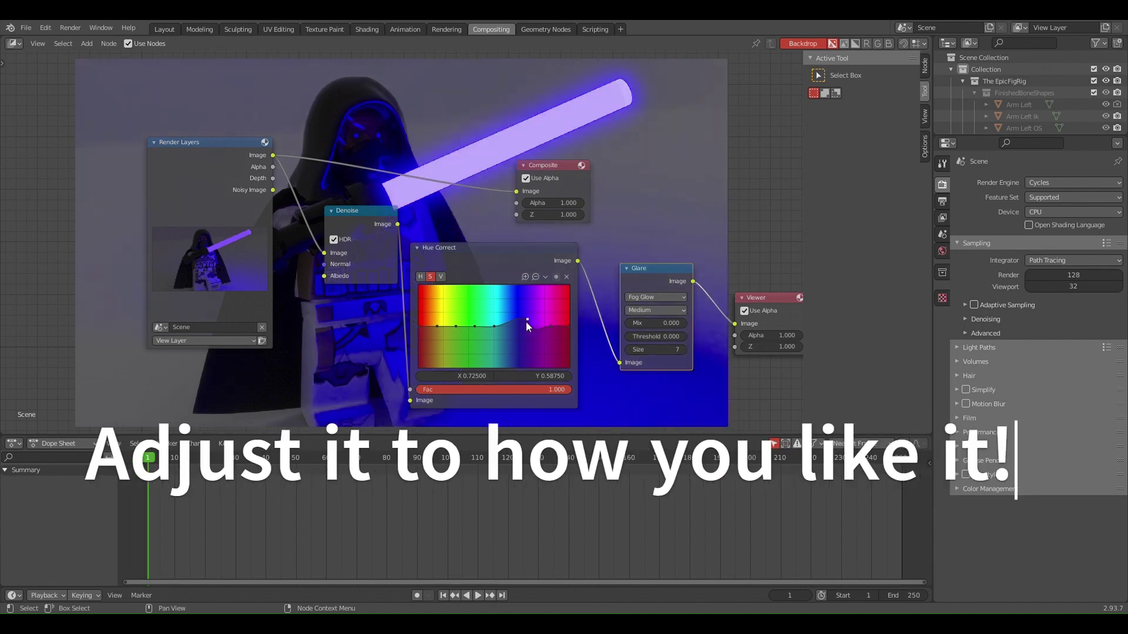
mouse_move(525, 325)
left_mouse_down()
mouse_move(535, 329)
mouse_move(528, 319)
left_mouse_up()
key("ctrl+z")
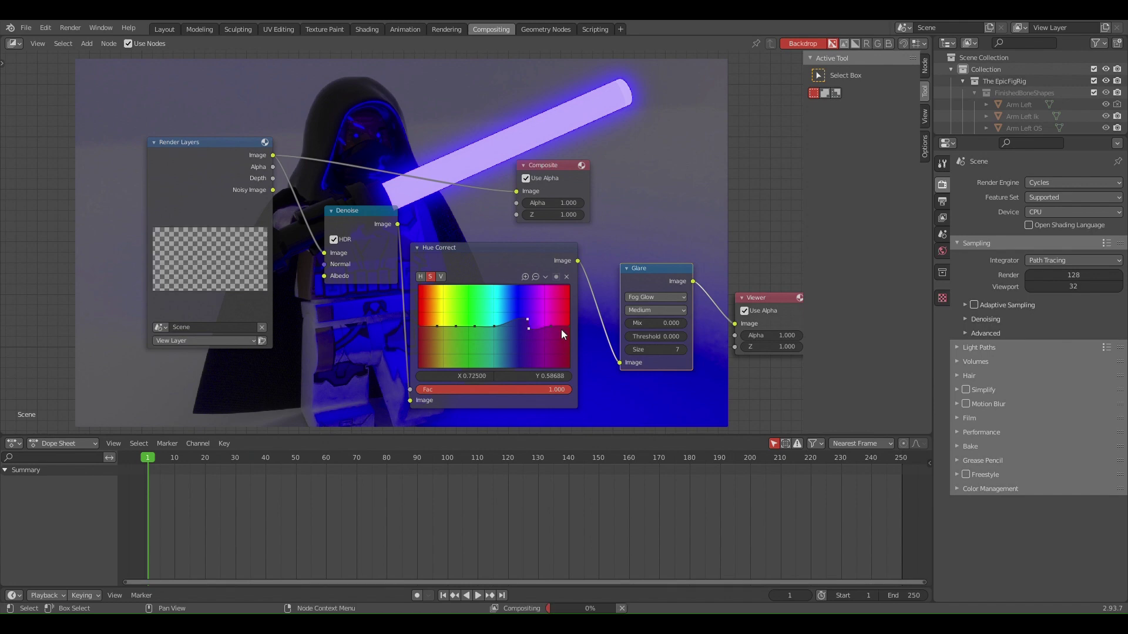
key("g")
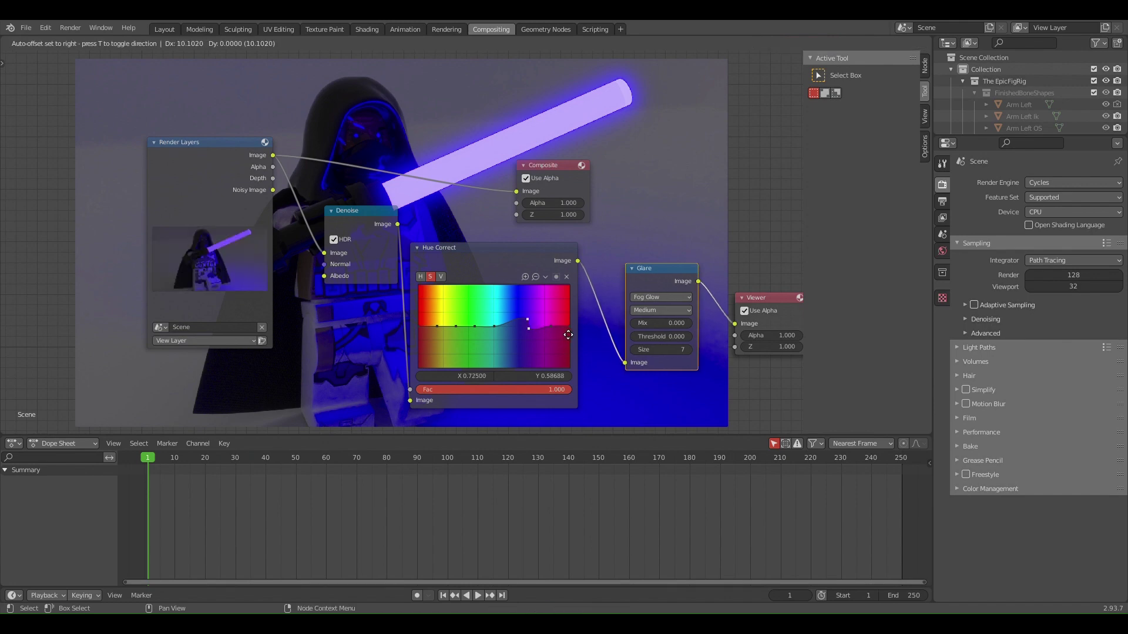
left_click(547, 329)
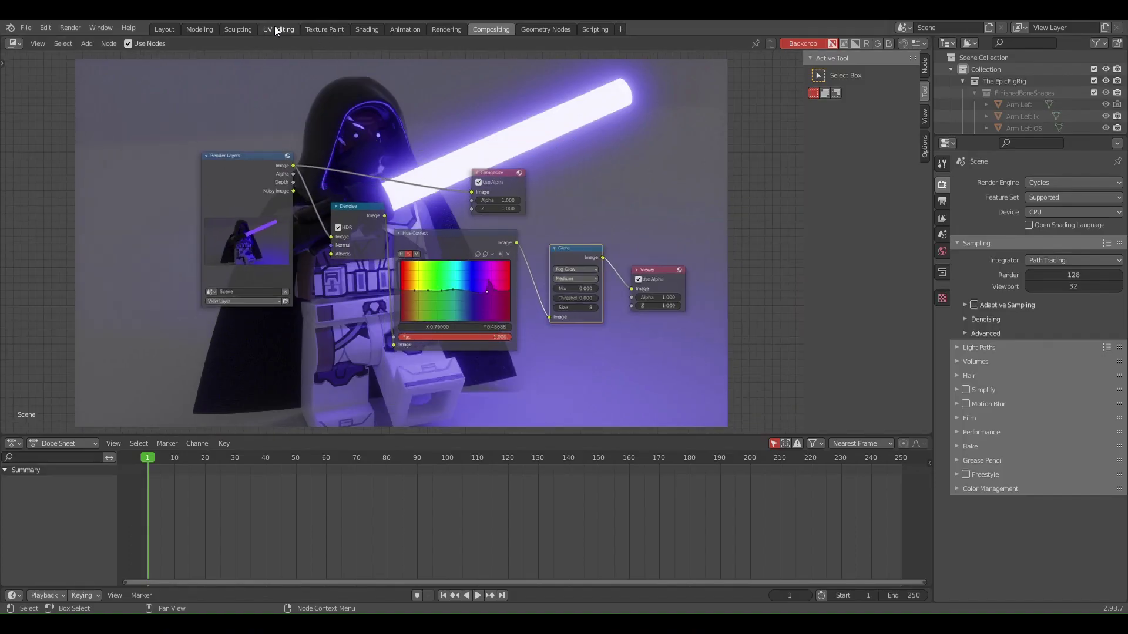
- Display the Viewer Node render in the UV Editing image editor and open its Image menu
left_click(277, 29)
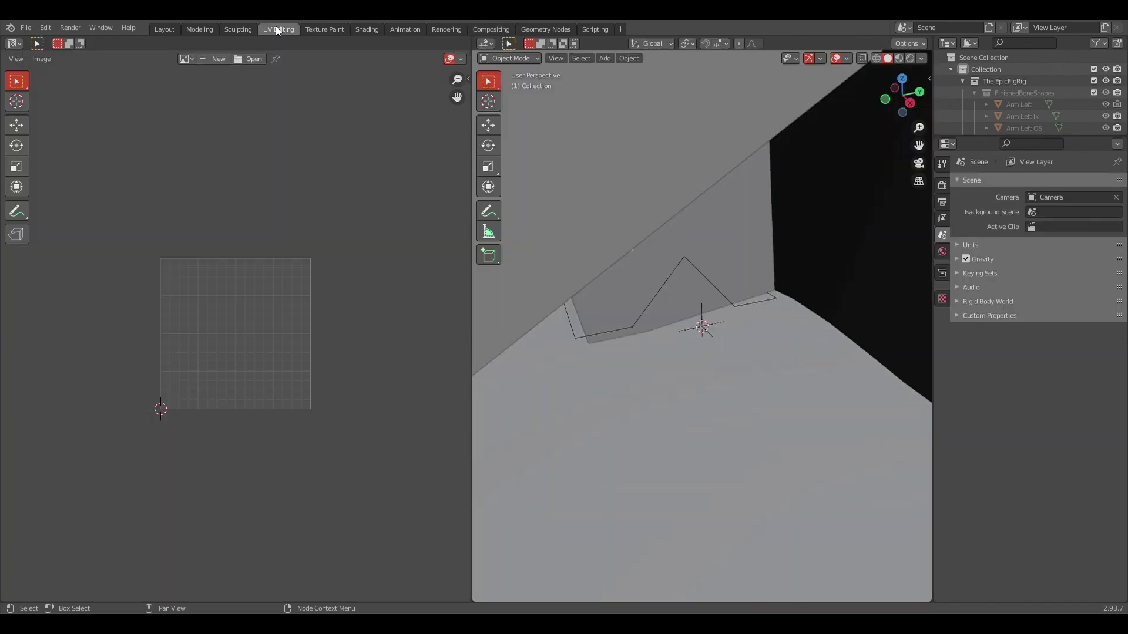
left_click(184, 59)
scroll(249, 110, "down", 15)
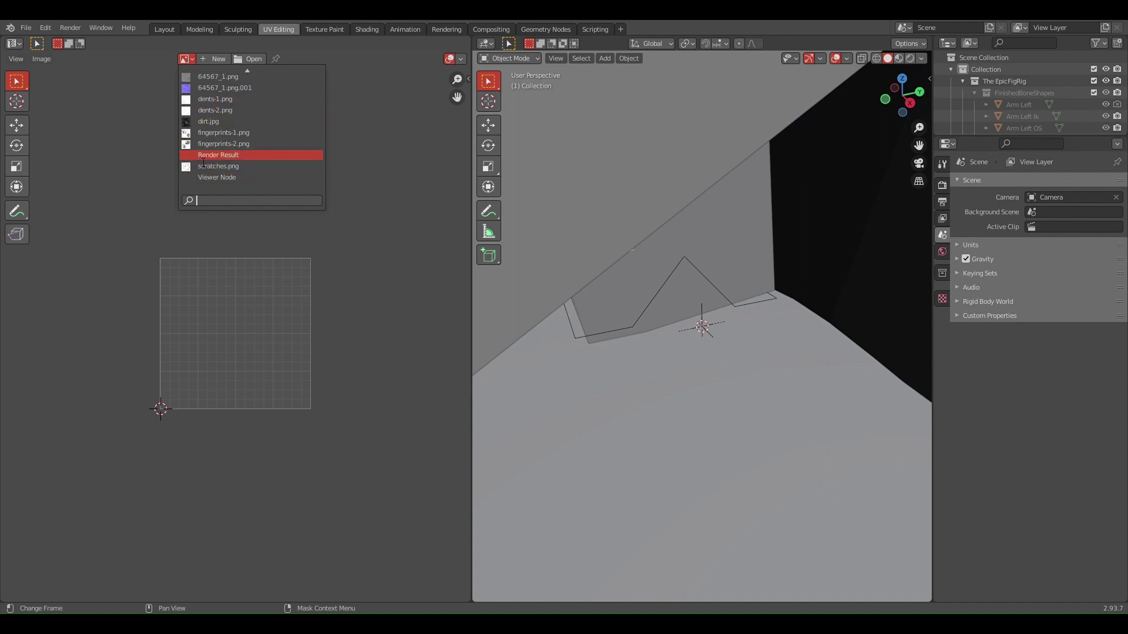
left_click(251, 177)
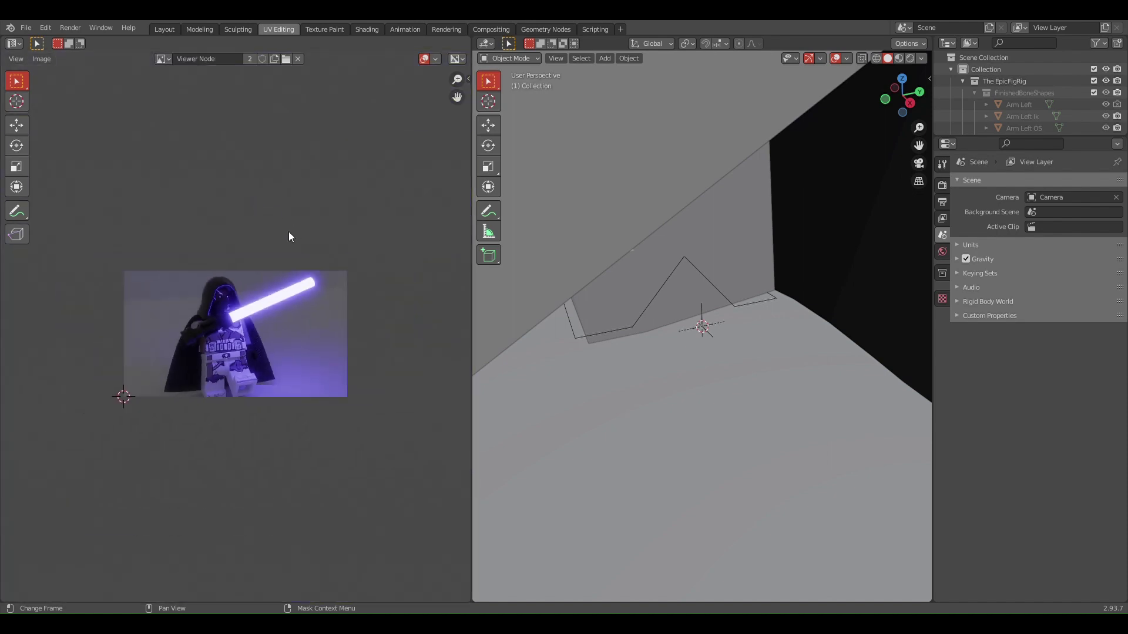
scroll(301, 256, "up", 5)
scroll(303, 246, "down", 3)
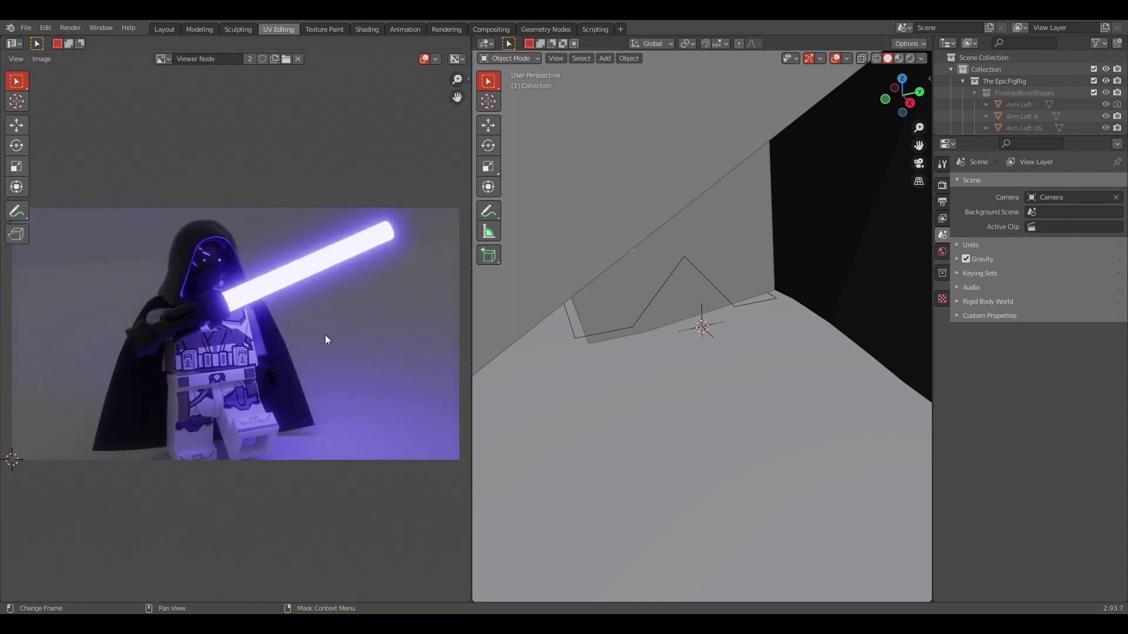
left_click(70, 28)
- Save the composited Viewer Node render to disk with Image > Save
left_click(30, 60)
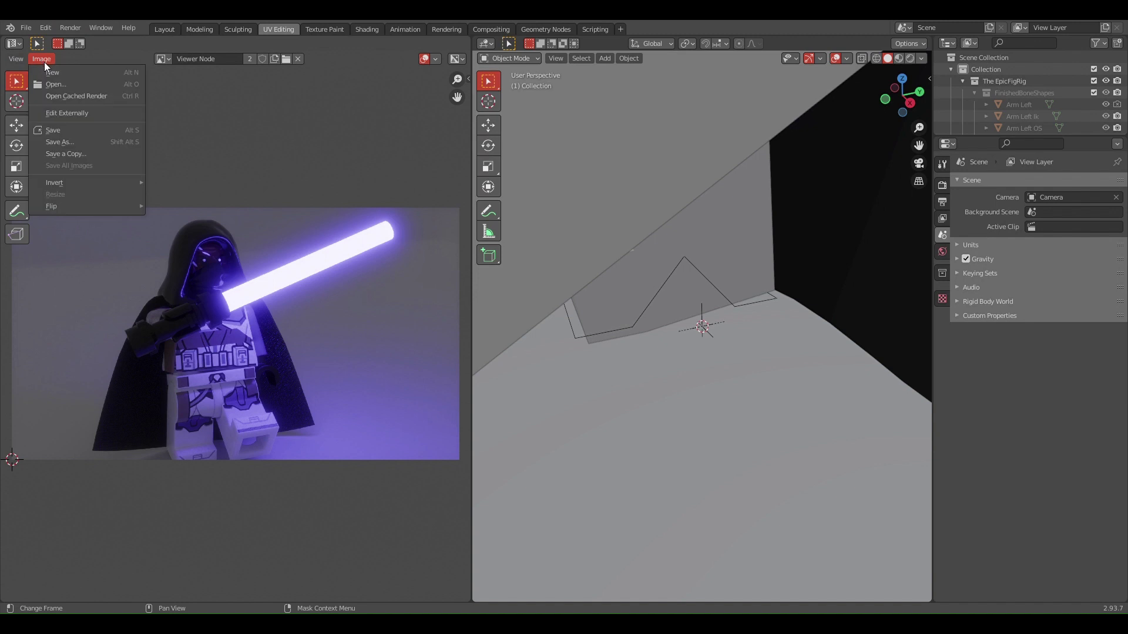
left_click(69, 135)
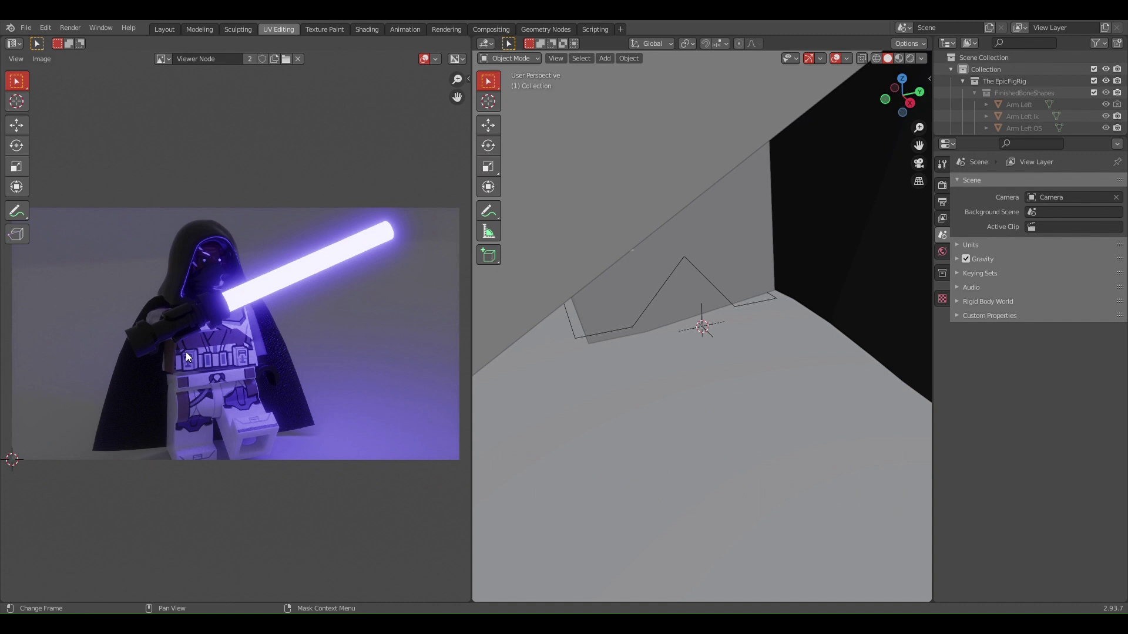
scroll(263, 253, "up", 5)
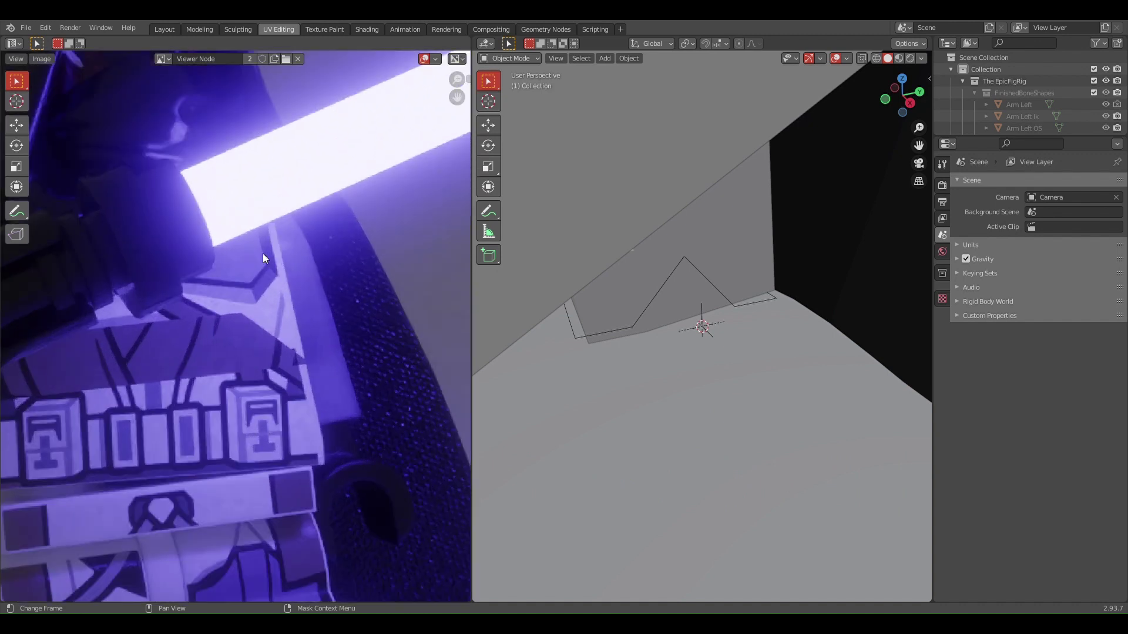